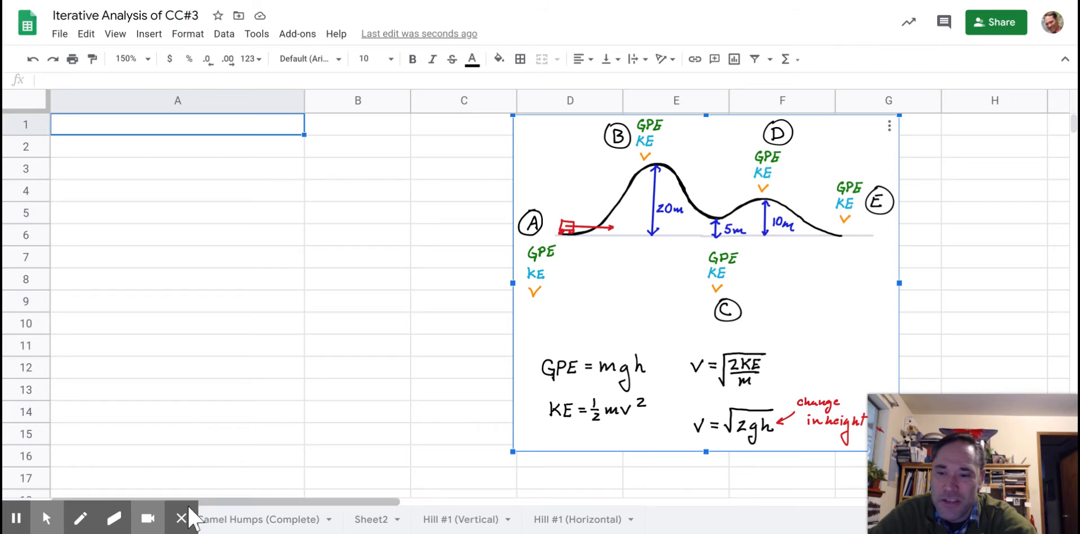
{"action": "mouse_move", "coordinate": [189, 525]}
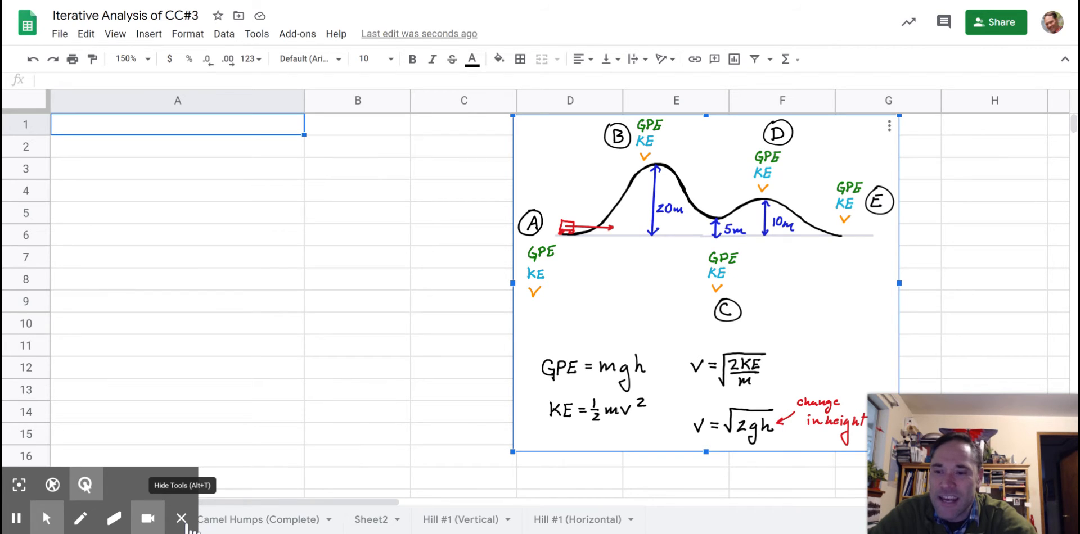
{"action": "left_click", "coordinate": [187, 523]}
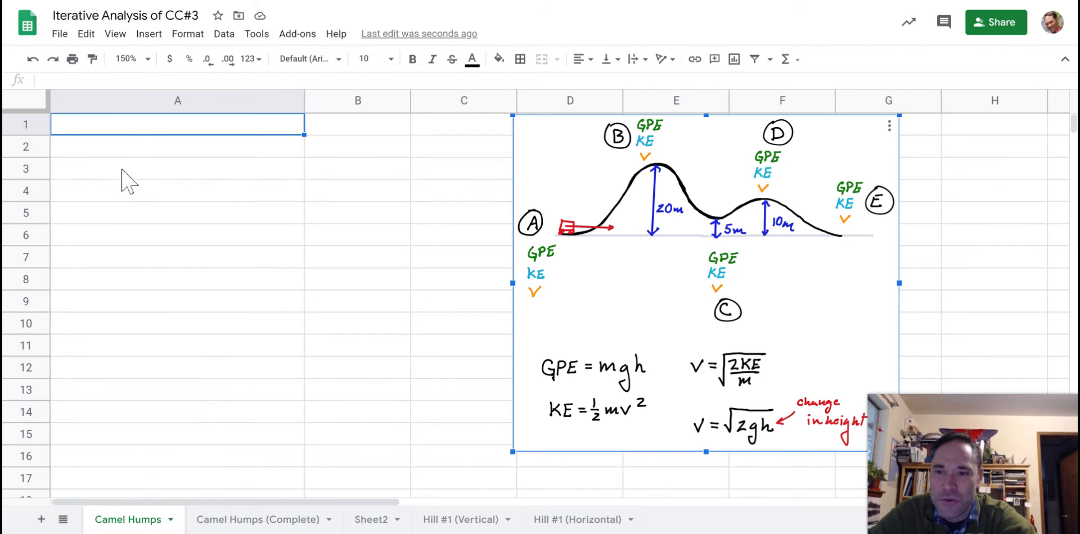
- Enter the label "Aceleration due to Gravity (m/s^2)" in cell A1
{"action": "left_click", "coordinate": [131, 131]}
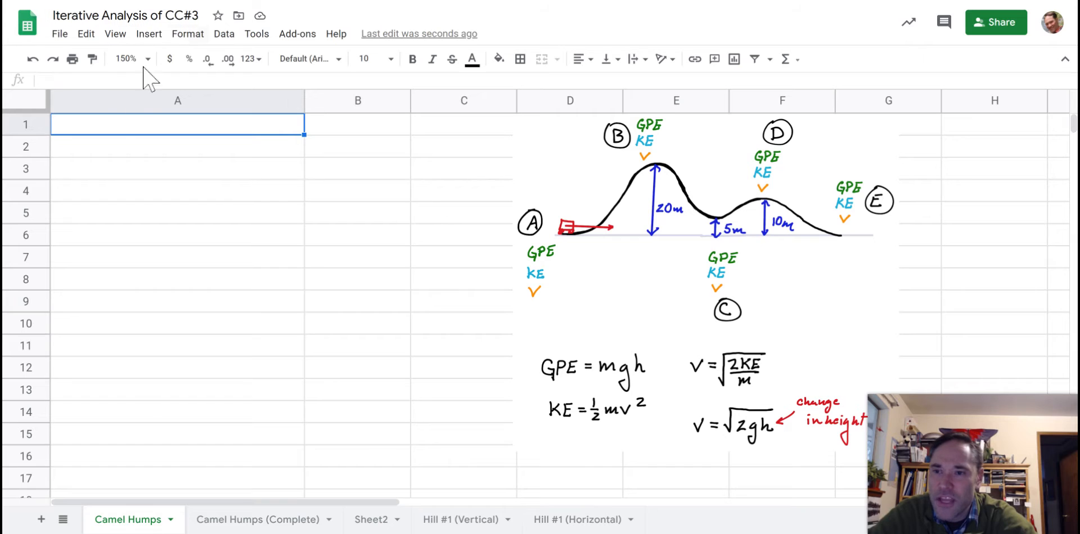
{"action": "double_click", "coordinate": [112, 124]}
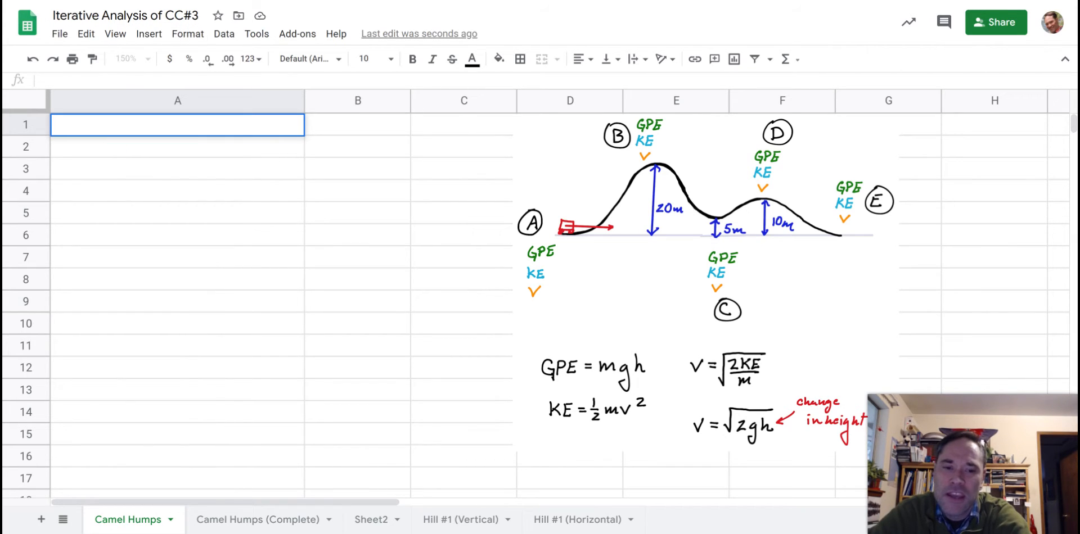
{"action": "type", "text": "Aceler"}
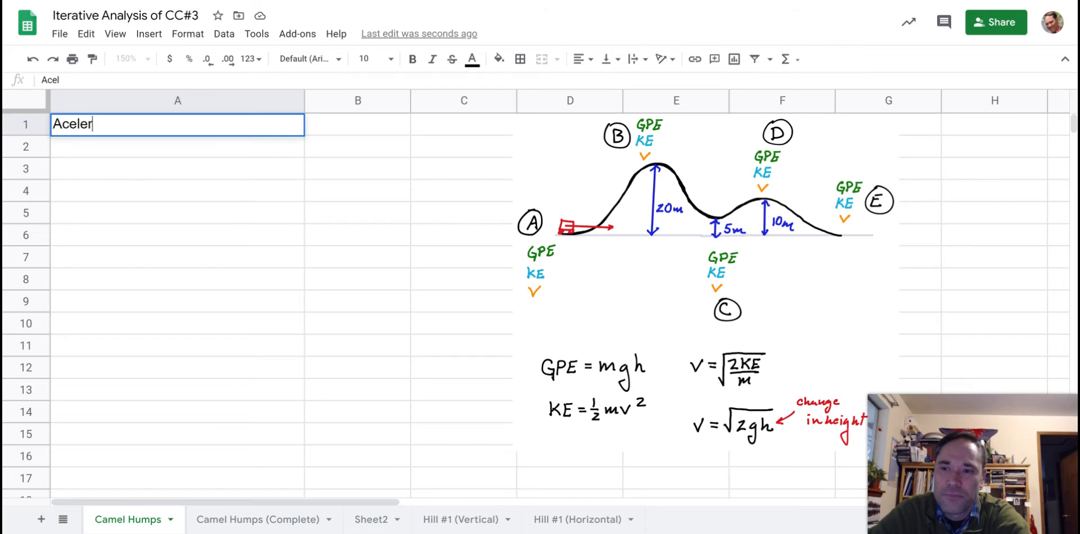
{"action": "type", "text": "ation due t"}
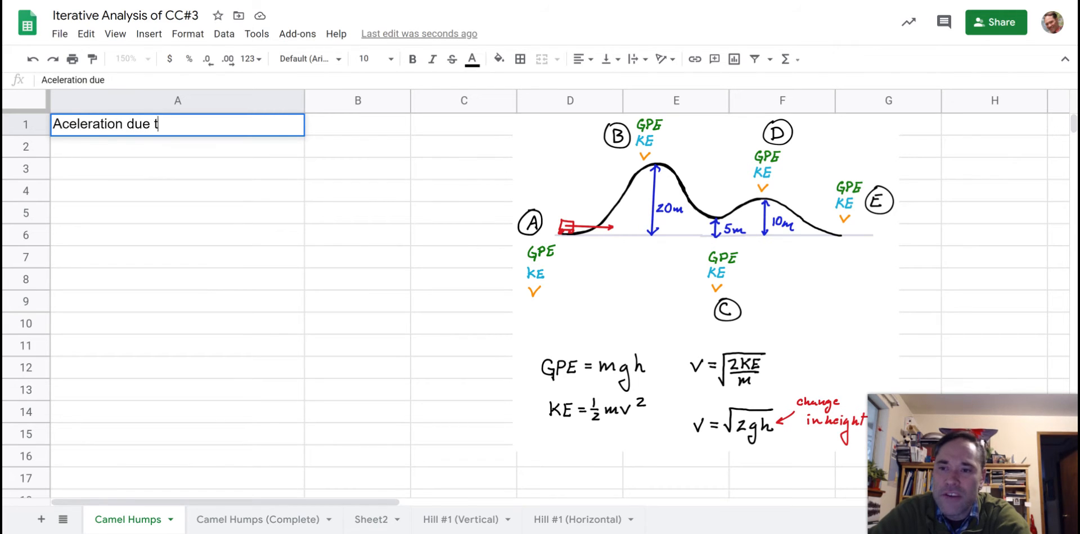
{"action": "type", "text": "o Gravity"}
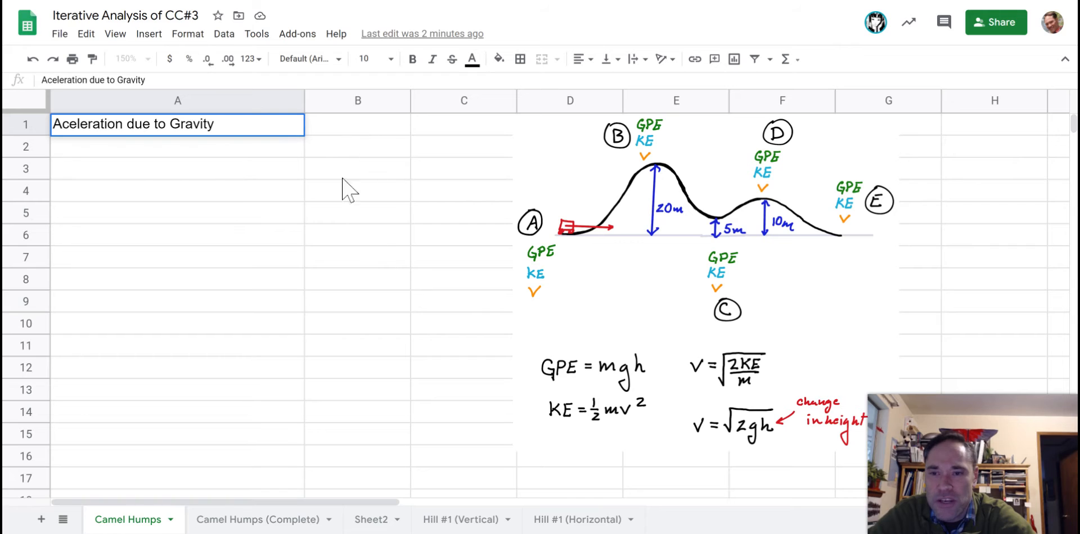
{"action": "type", "text": "("}
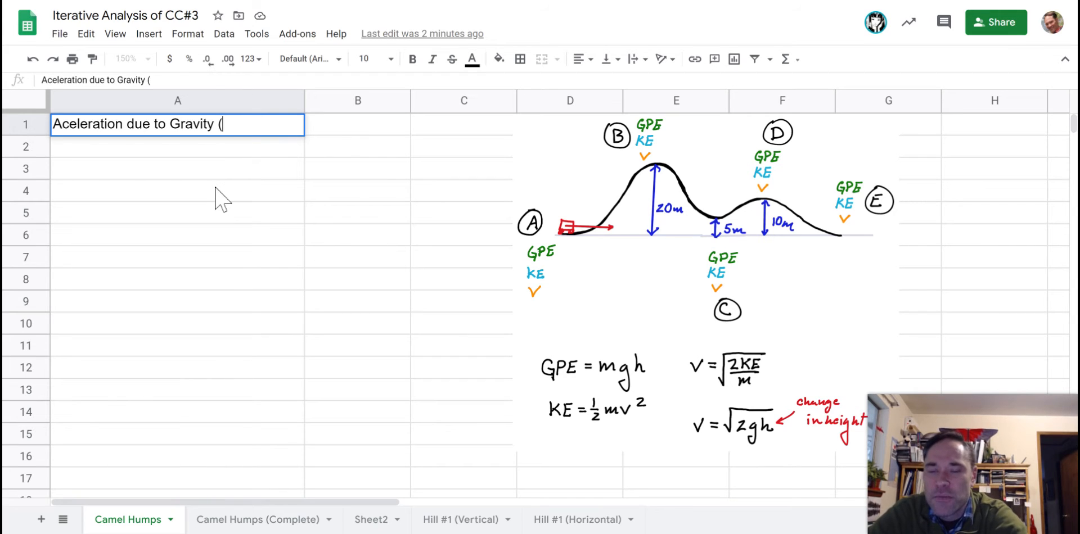
{"action": "type", "text": "m/s"}
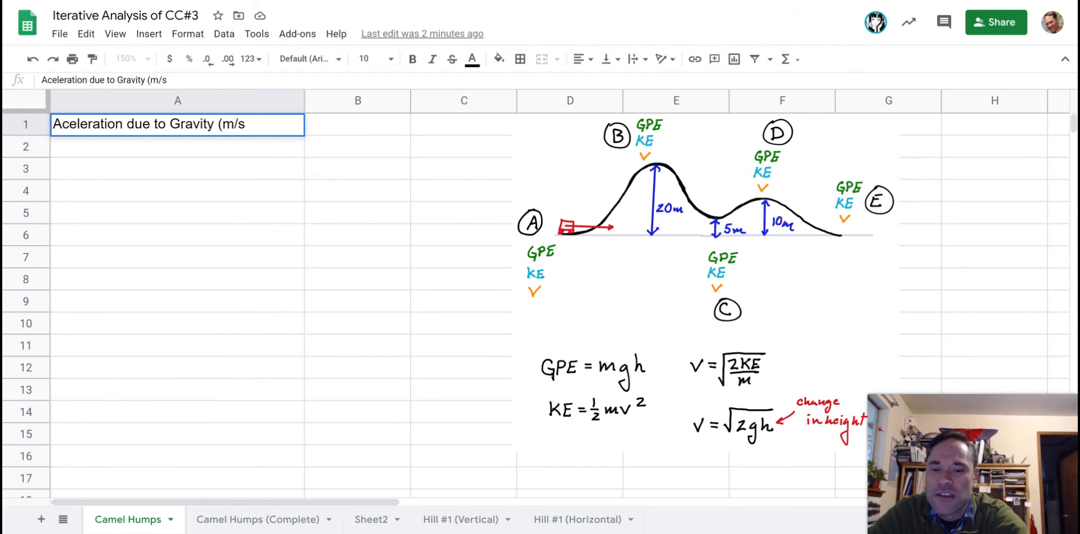
{"action": "type", "text": "^2)"}
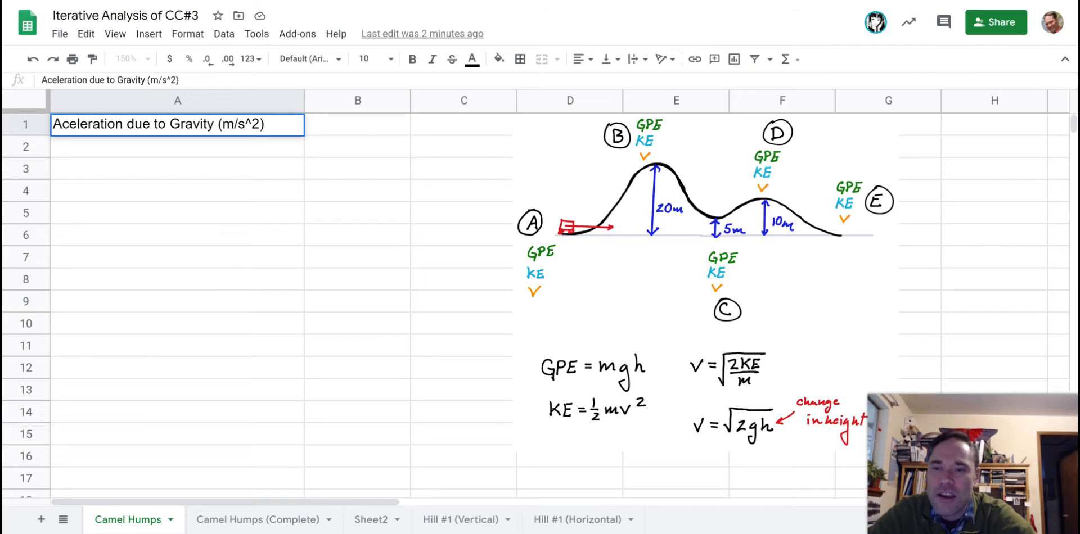
{"action": "key", "text": "Return"}
- Enter 10 in cell B1 as the gravity value
{"action": "key", "text": "Right"}
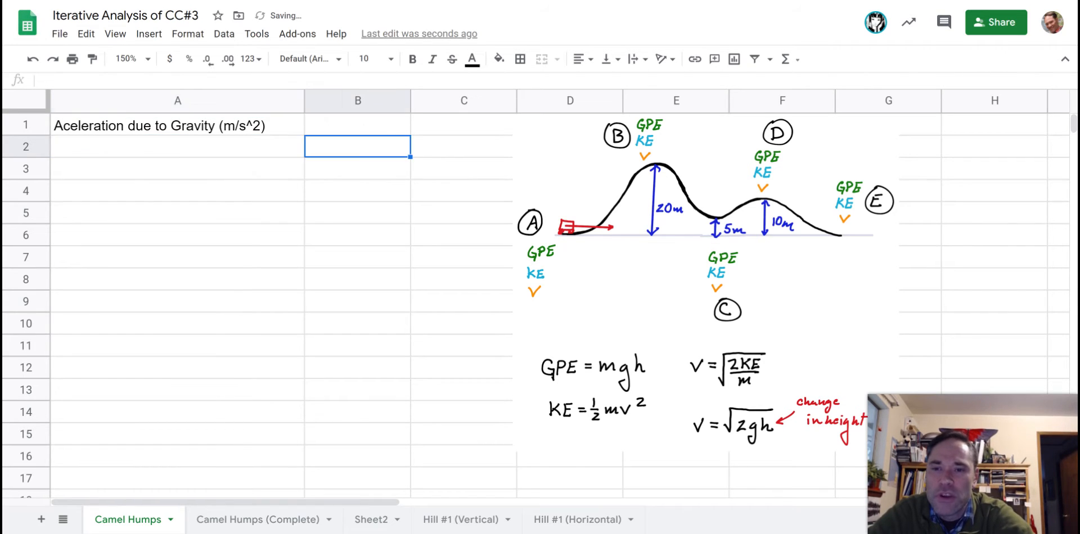
{"action": "key", "text": "Up"}
{"action": "type", "text": "10"}
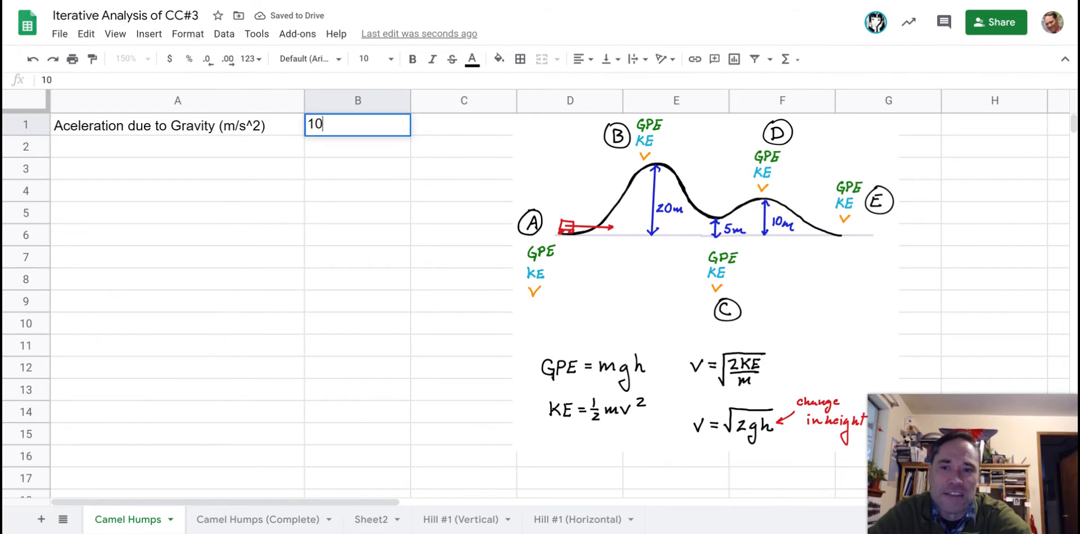
{"action": "key", "text": "Return"}
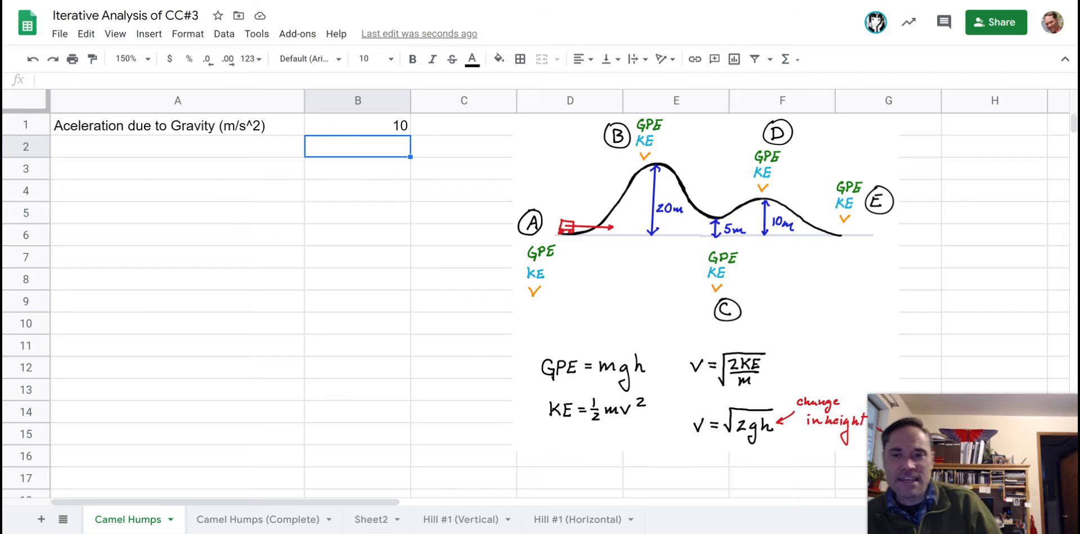
- Label cell A2 "Mass of Coaster (kg)" and enter 200 in B2 as its value
{"action": "left_click", "coordinate": [177, 146]}
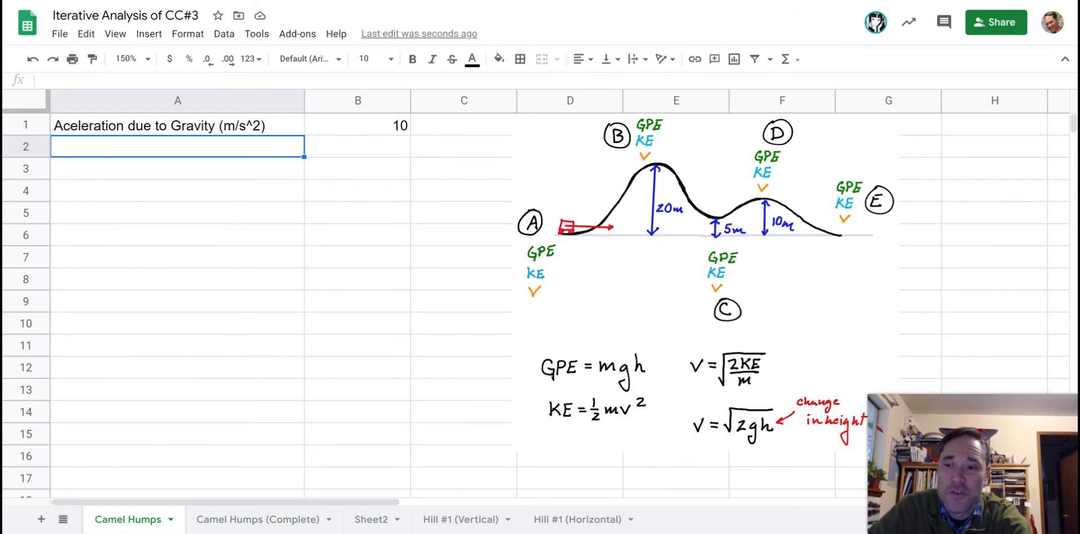
{"action": "type", "text": "Mass of Co"}
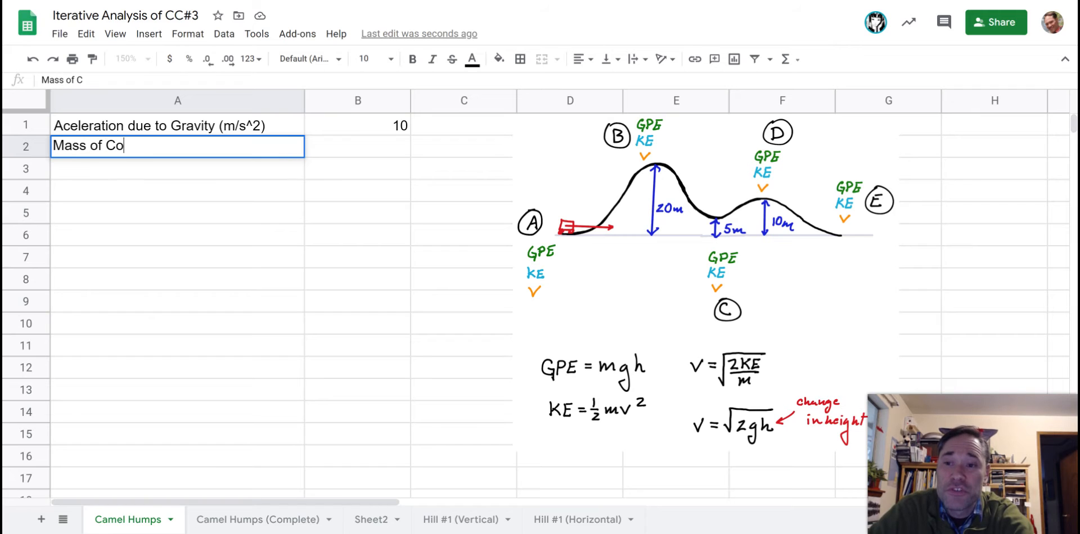
{"action": "type", "text": "aster "}
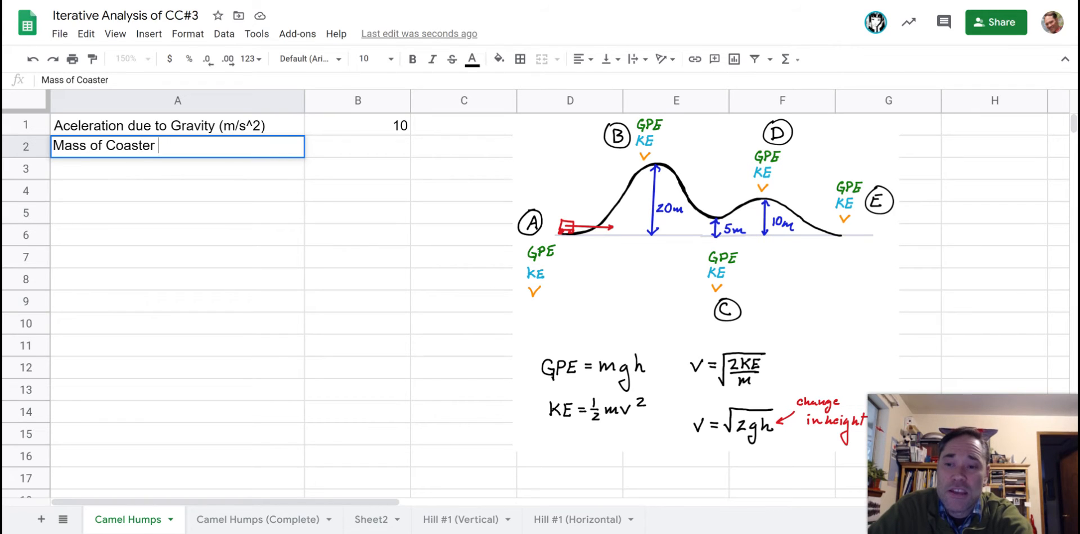
{"action": "type", "text": "(kg)"}
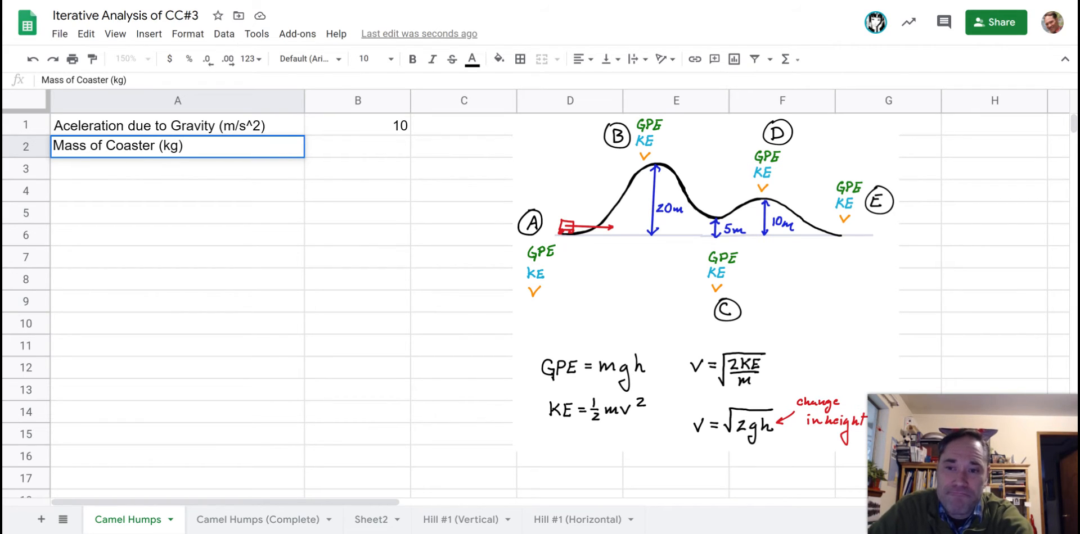
{"action": "key", "text": "Tab"}
{"action": "type", "text": "200"}
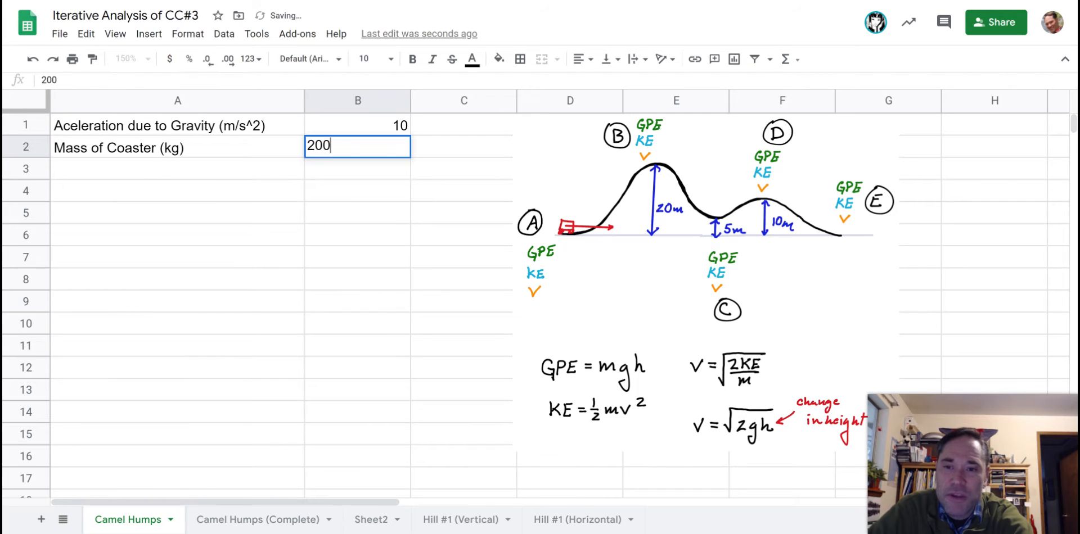
{"action": "key", "text": "Return"}
{"action": "key", "text": "Up"}
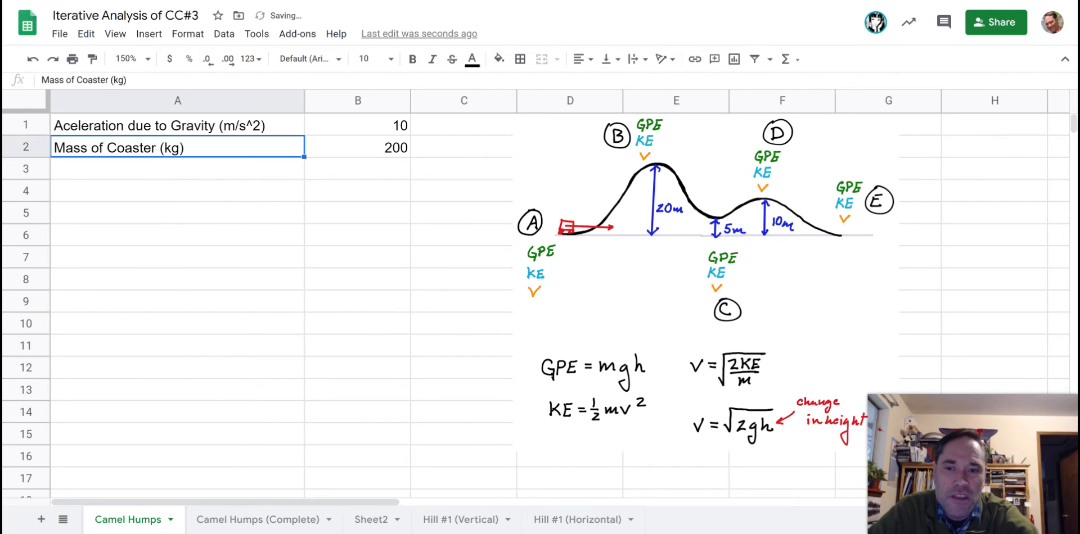
{"action": "key", "text": "Right"}
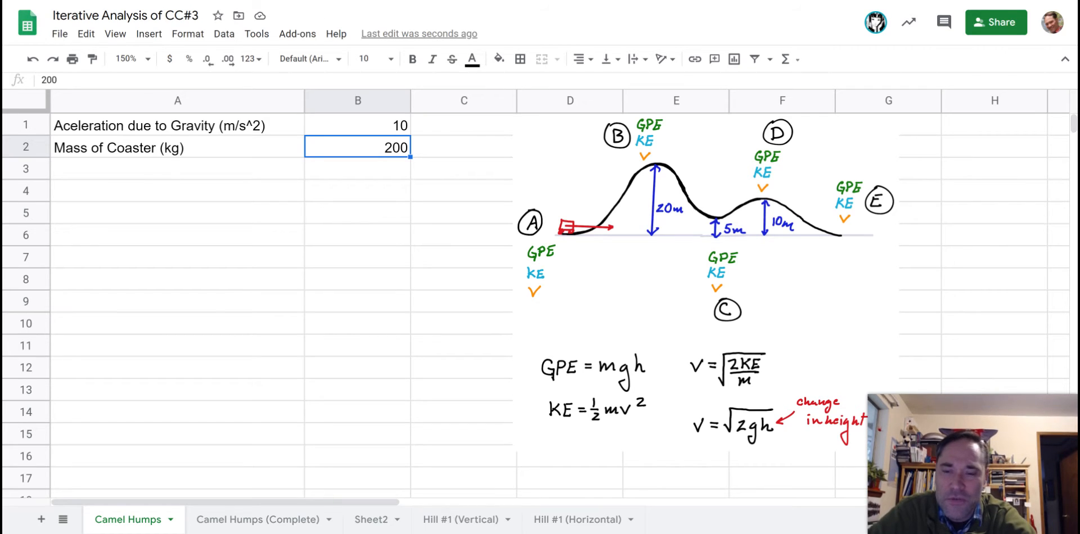
{"action": "key", "text": "Down"}
{"action": "key", "text": "Up"}
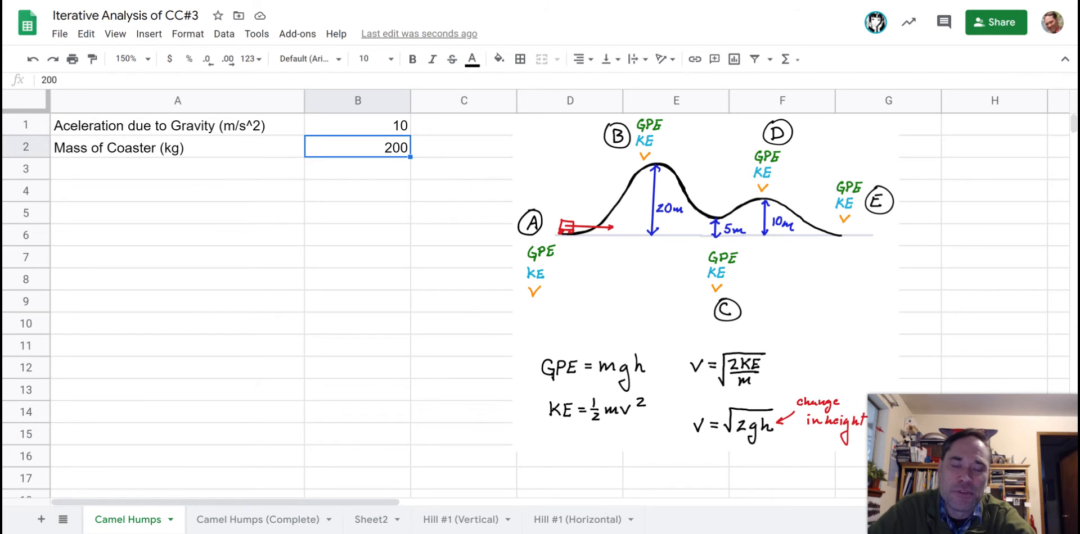
{"action": "key", "text": "Down"}
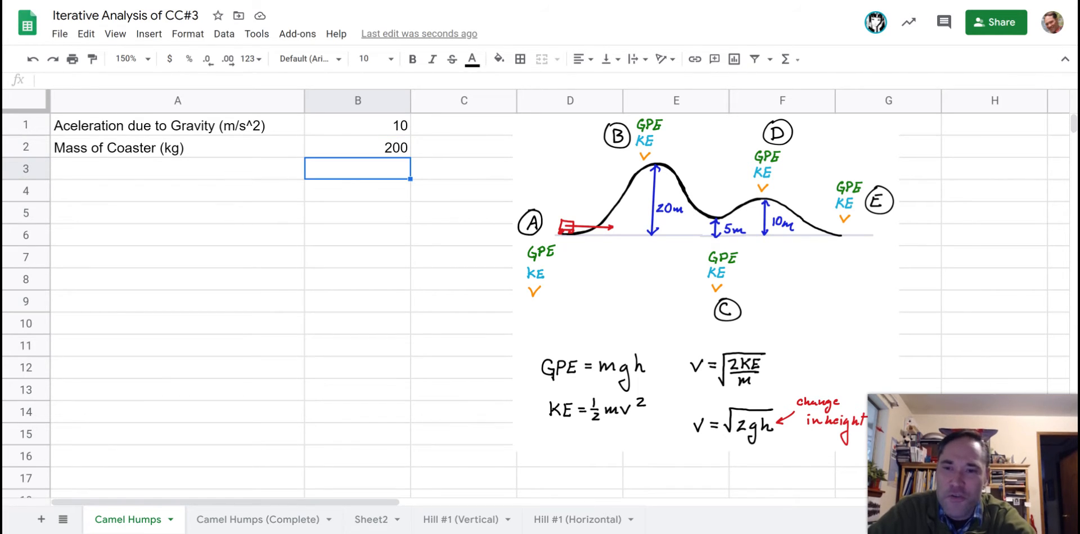
{"action": "key", "text": "Left"}
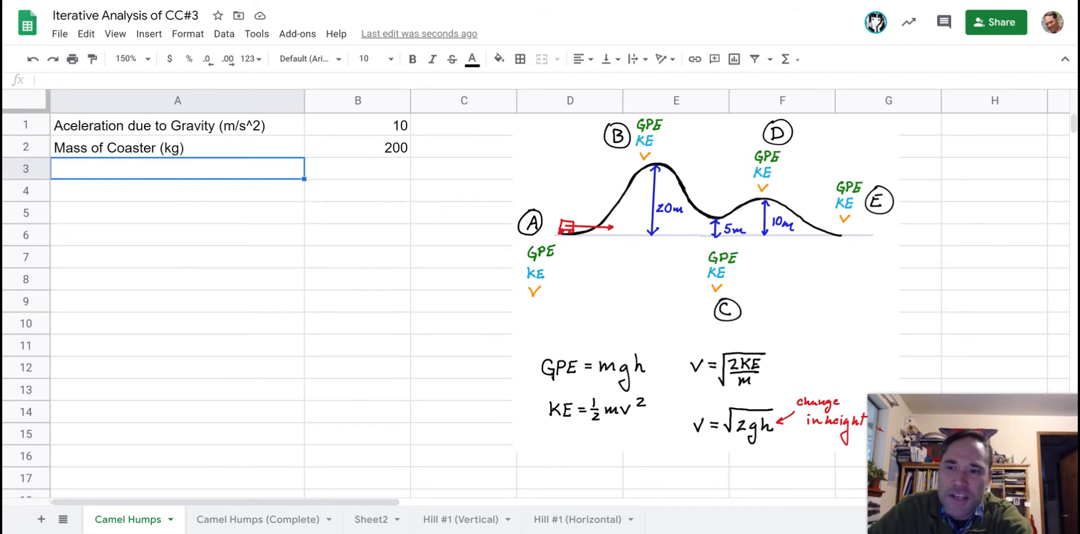
- Enter the label "Total Energy (J)" in cell A3, below the coaster mass
{"action": "type", "text": "Total E"}
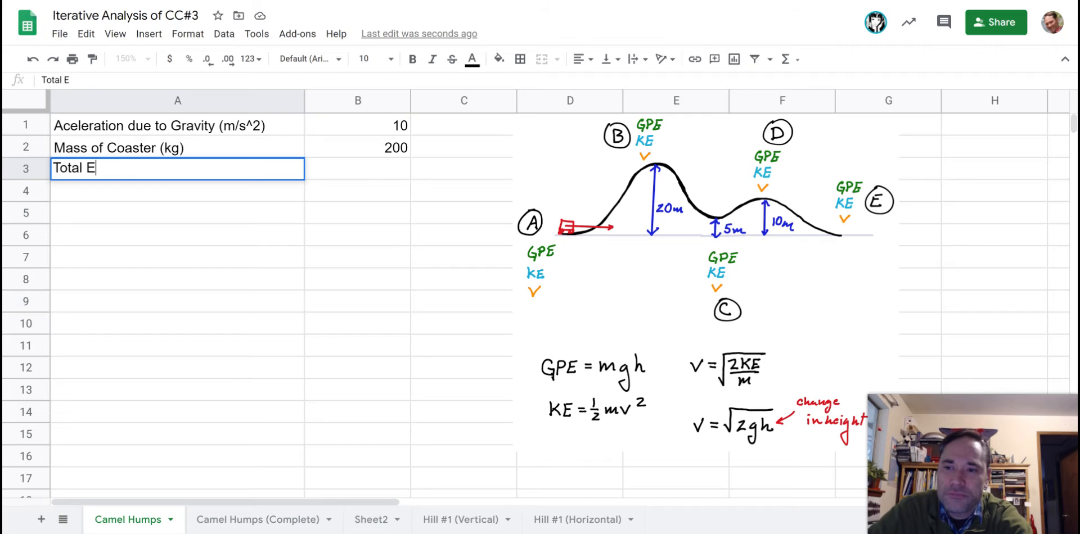
{"action": "type", "text": "nergy ("}
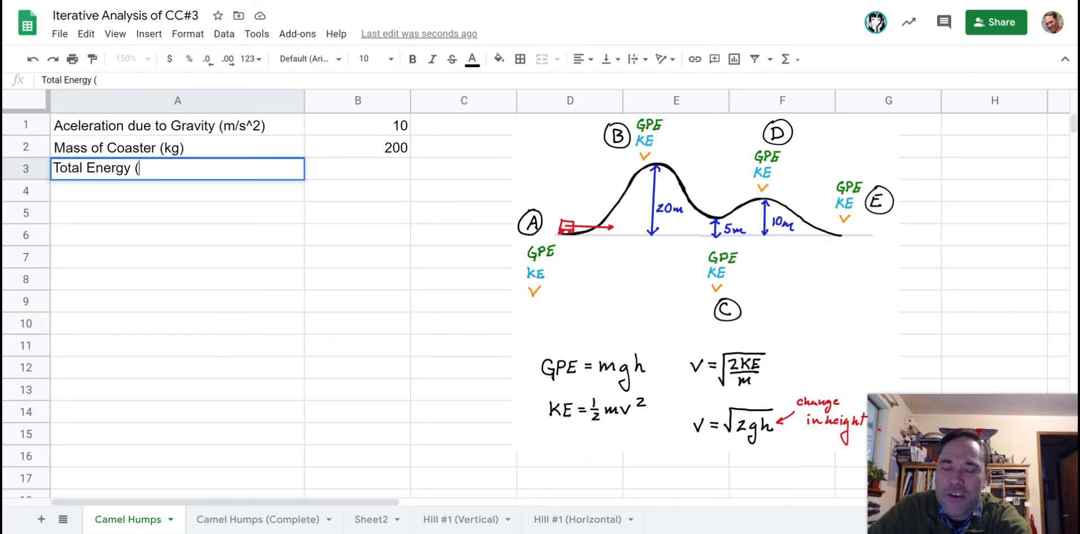
{"action": "type", "text": "J0"}
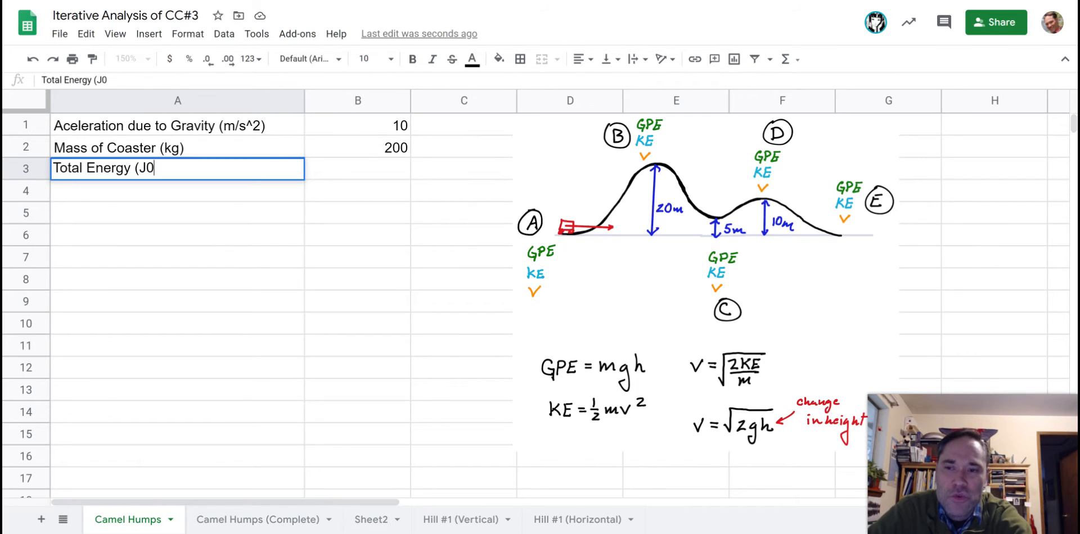
{"action": "key", "text": "BackSpace"}
{"action": "type", "text": ")"}
{"action": "key", "text": "Return"}
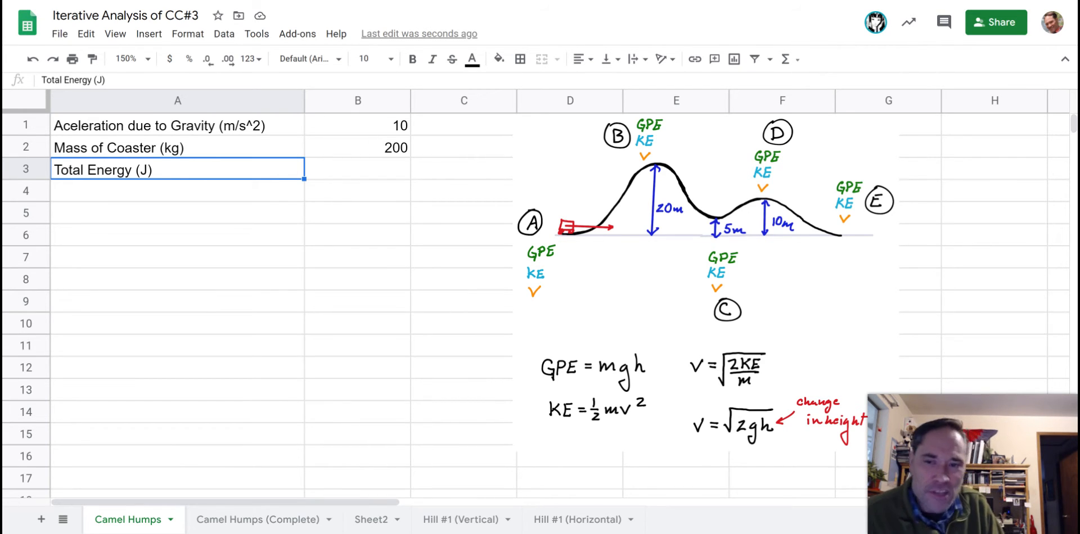
- Enter the label "A - GPE (J)" in cell A4 for the potential energy at point A
{"action": "key", "text": "Down"}
{"action": "left_click", "coordinate": [238, 343]}
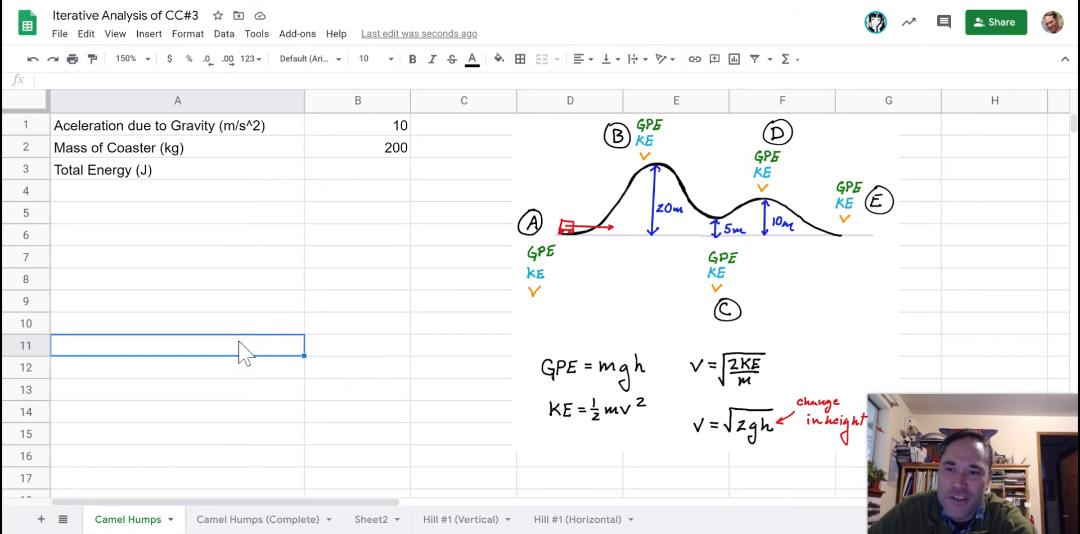
{"action": "left_click", "coordinate": [172, 192]}
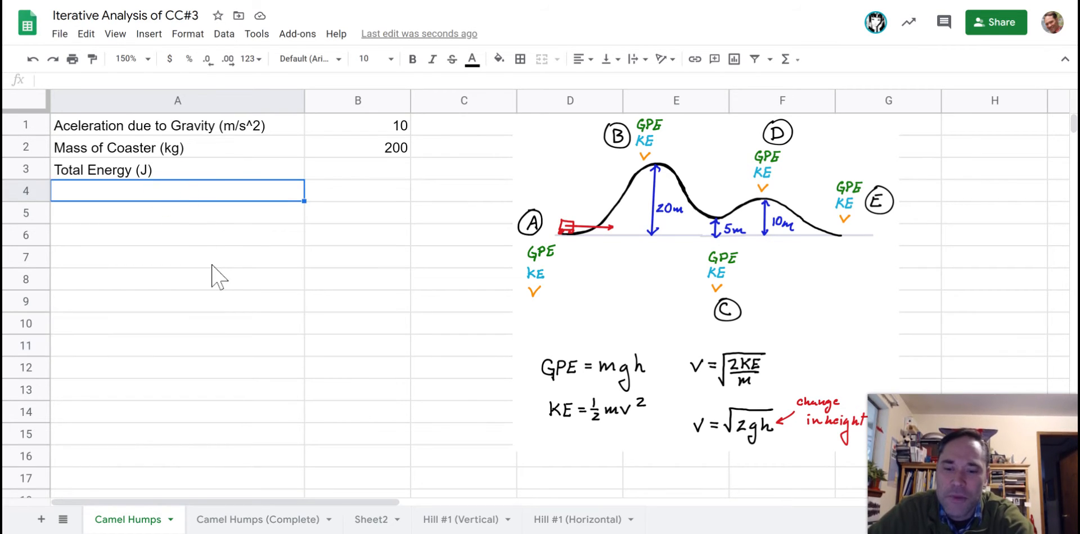
{"action": "type", "text": "A"}
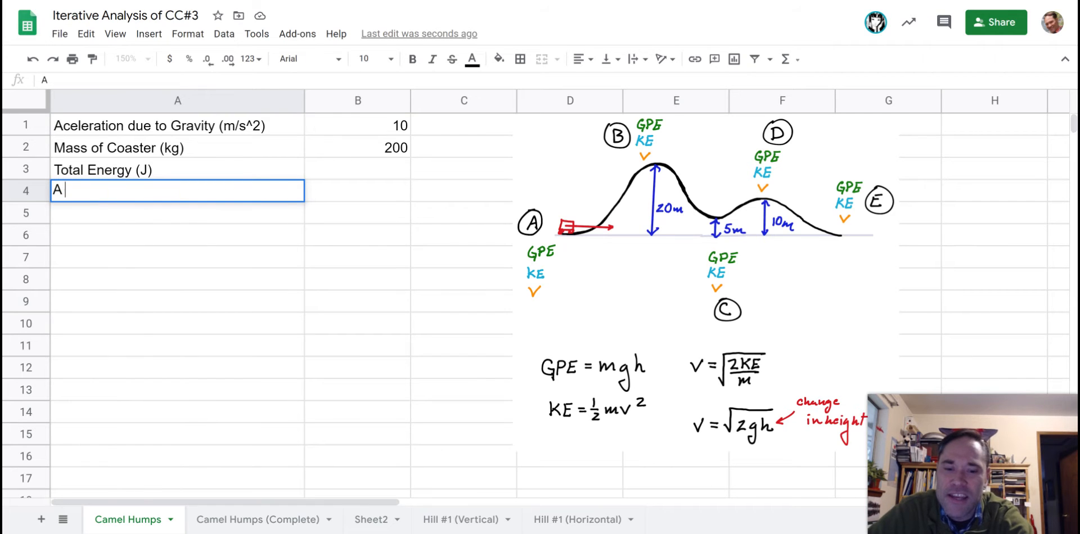
{"action": "type", "text": " - G"}
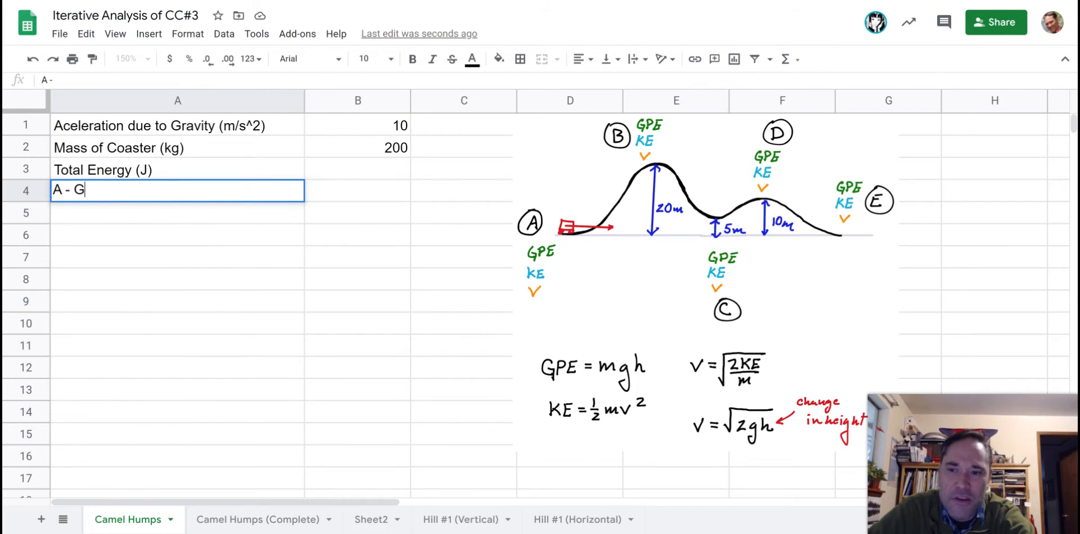
{"action": "type", "text": "PE"}
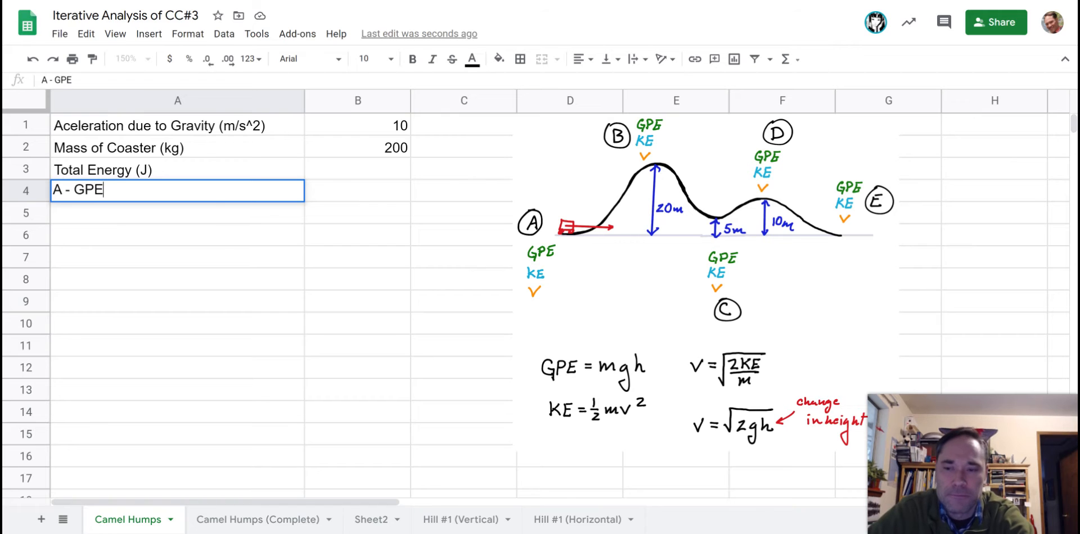
{"action": "type", "text": " (J)"}
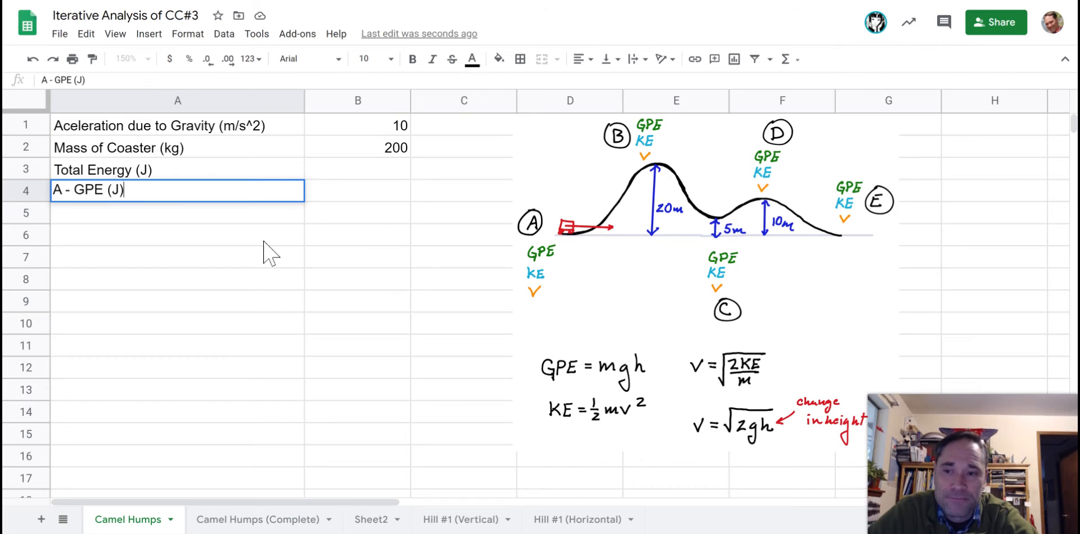
{"action": "key", "text": "Return"}
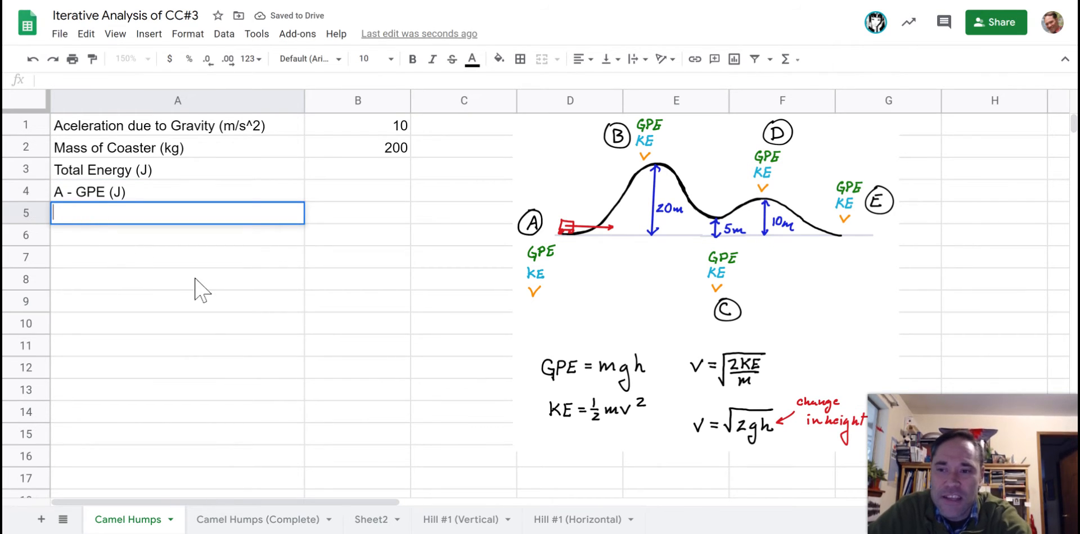
- Label cell A5 "A - Height (m)" and enter 0 in B5 as the height at point A
{"action": "type", "text": "A - "}
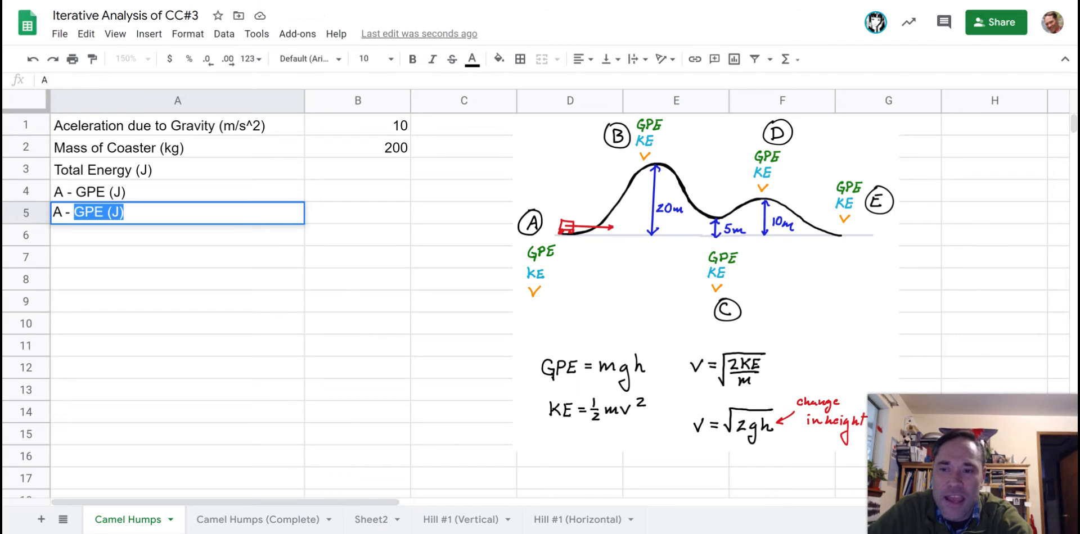
{"action": "type", "text": "Height (M"}
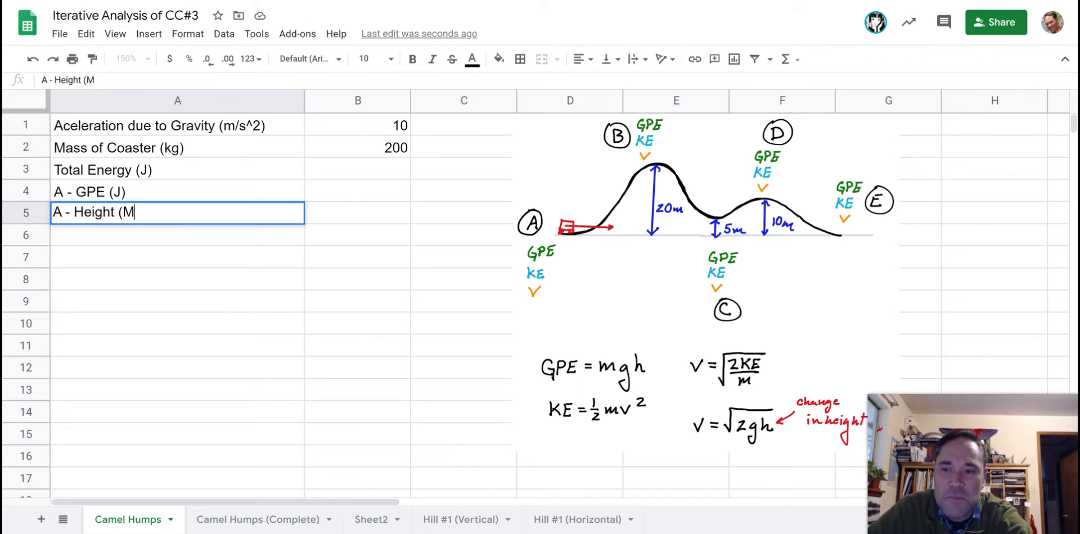
{"action": "key", "text": "BackSpace"}
{"action": "type", "text": "m)"}
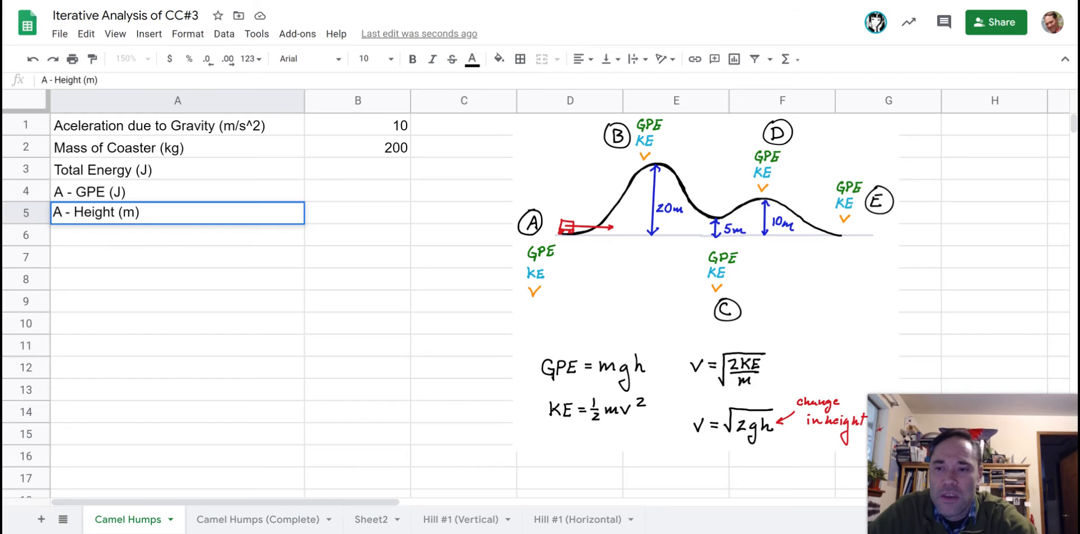
{"action": "key", "text": "Return"}
{"action": "key", "text": "Up"}
{"action": "key", "text": "Right"}
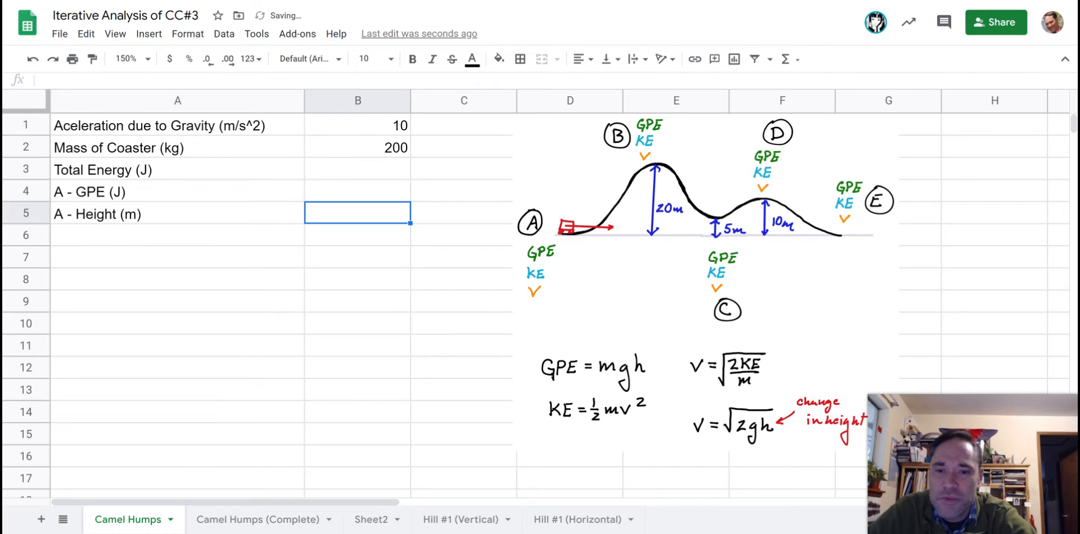
{"action": "type", "text": "0"}
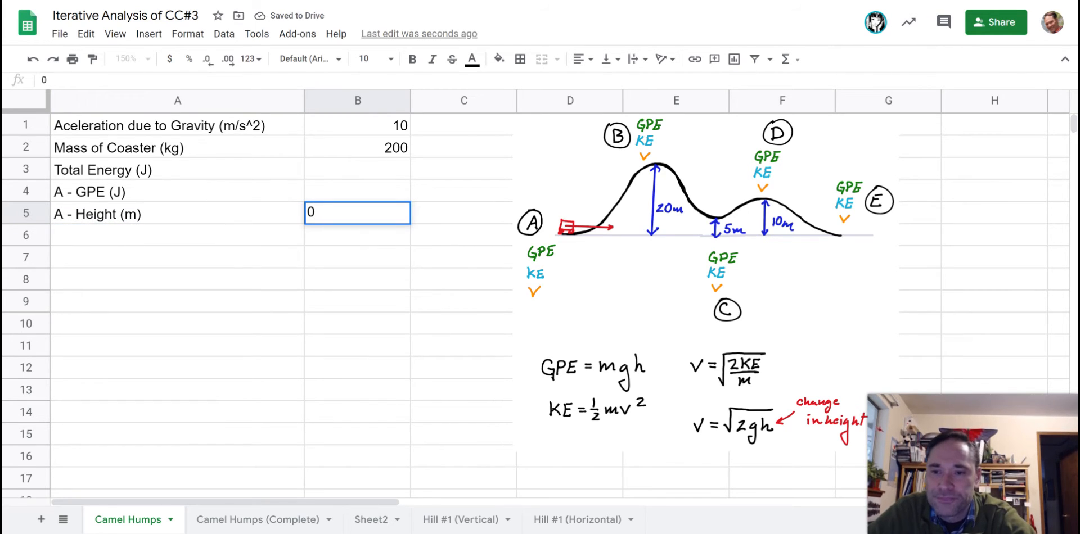
{"action": "key", "text": "Return"}
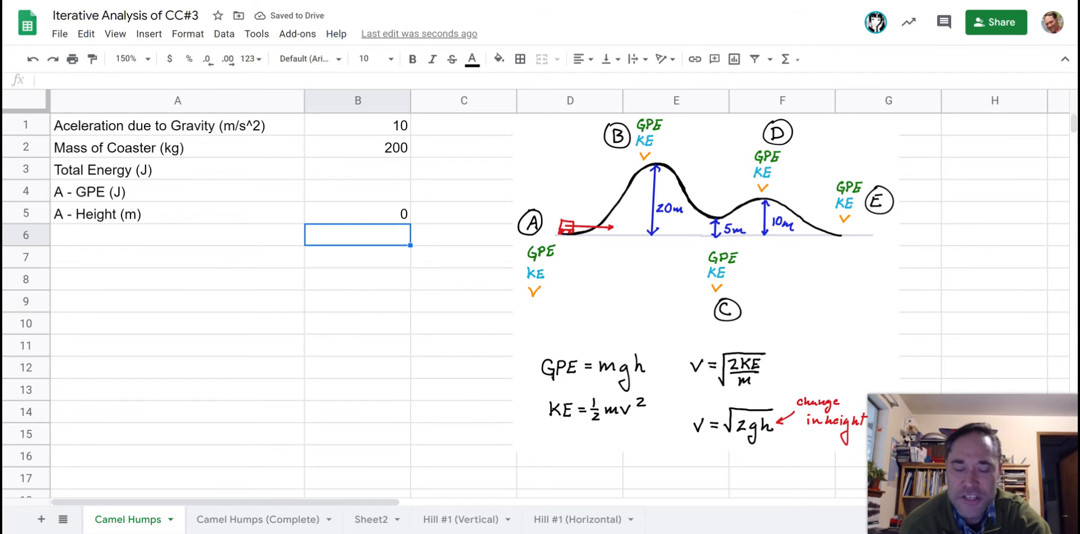
- Enter the formula =B2*B1*B5 in cell B4 to compute the potential energy at point A from mass, gravity and height
{"action": "key", "text": "Up"}
{"action": "key", "text": "Up"}
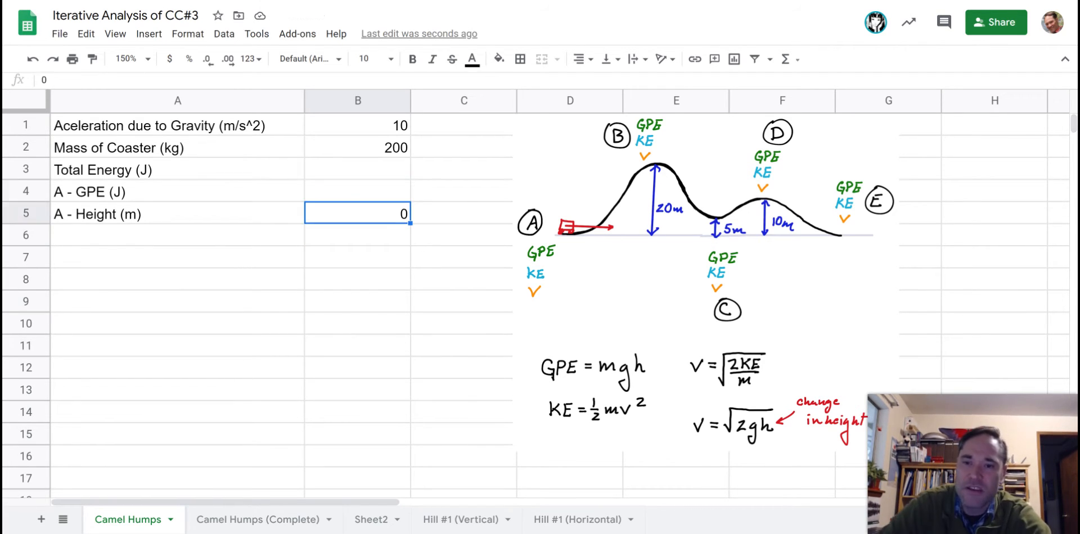
{"action": "key", "text": "Down"}
{"action": "key", "text": "Up"}
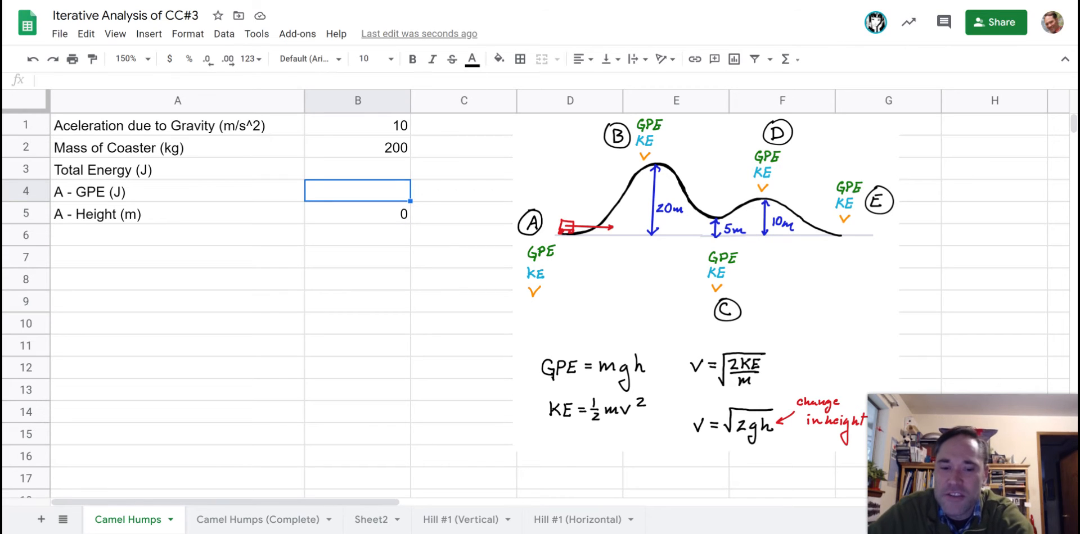
{"action": "type", "text": "="}
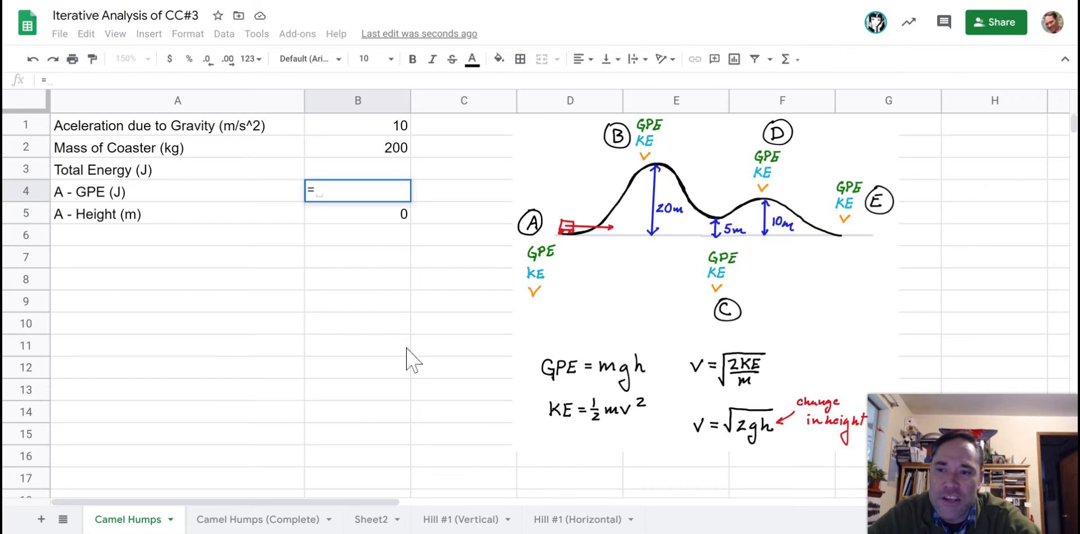
{"action": "left_click", "coordinate": [397, 149]}
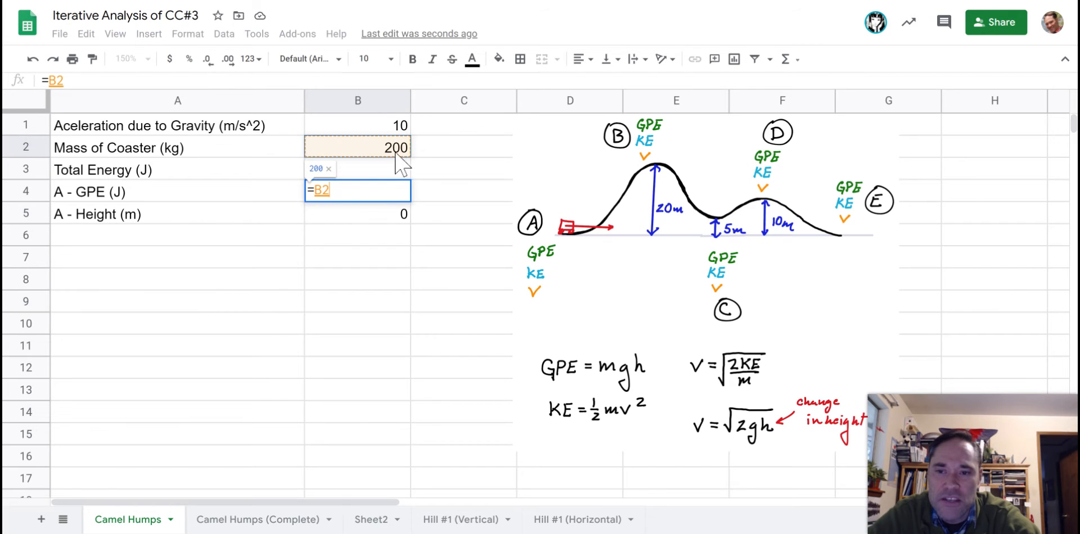
{"action": "type", "text": "*"}
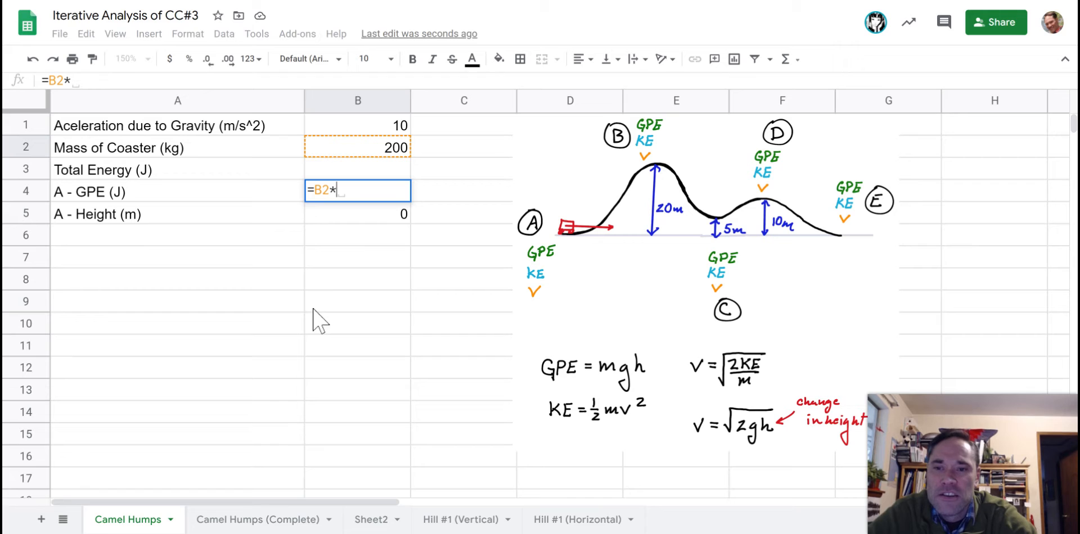
{"action": "left_click", "coordinate": [395, 125]}
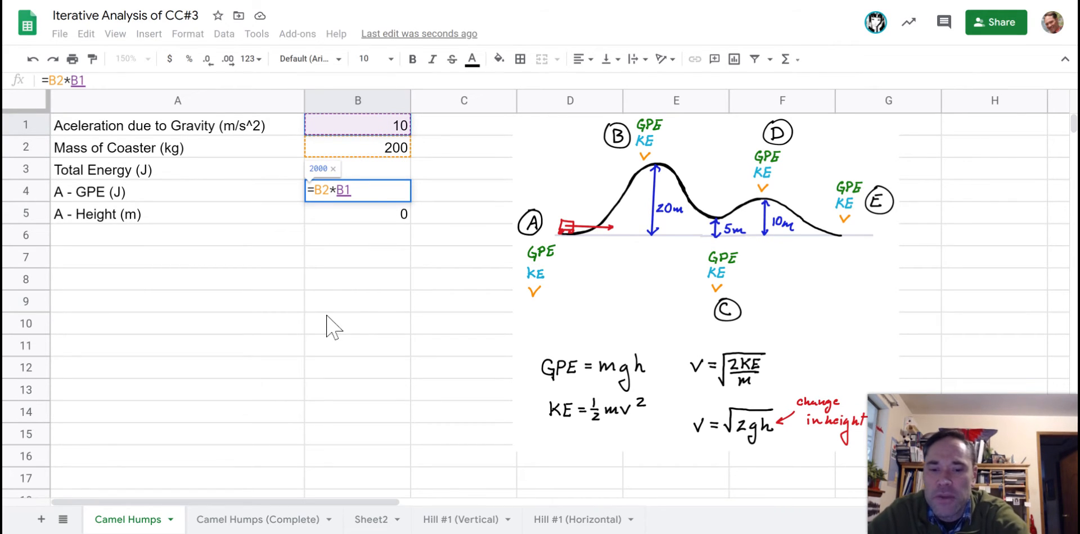
{"action": "type", "text": "*"}
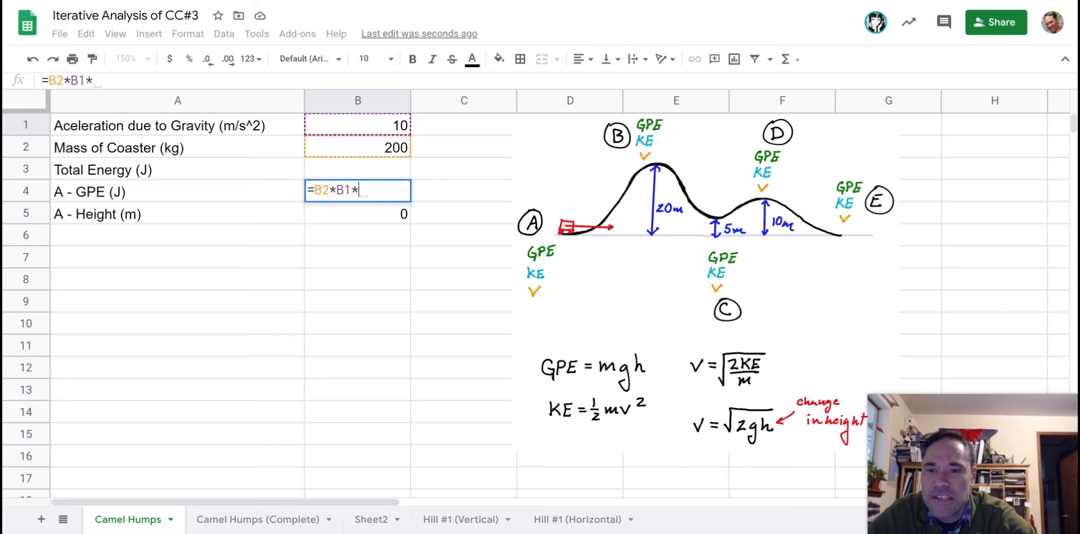
{"action": "left_click", "coordinate": [376, 216]}
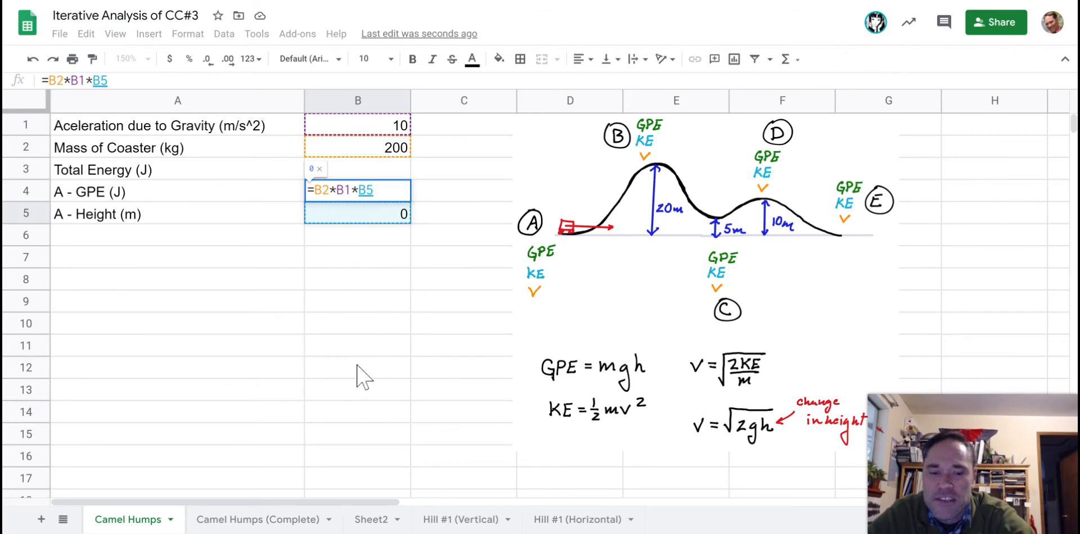
{"action": "key", "text": "Return"}
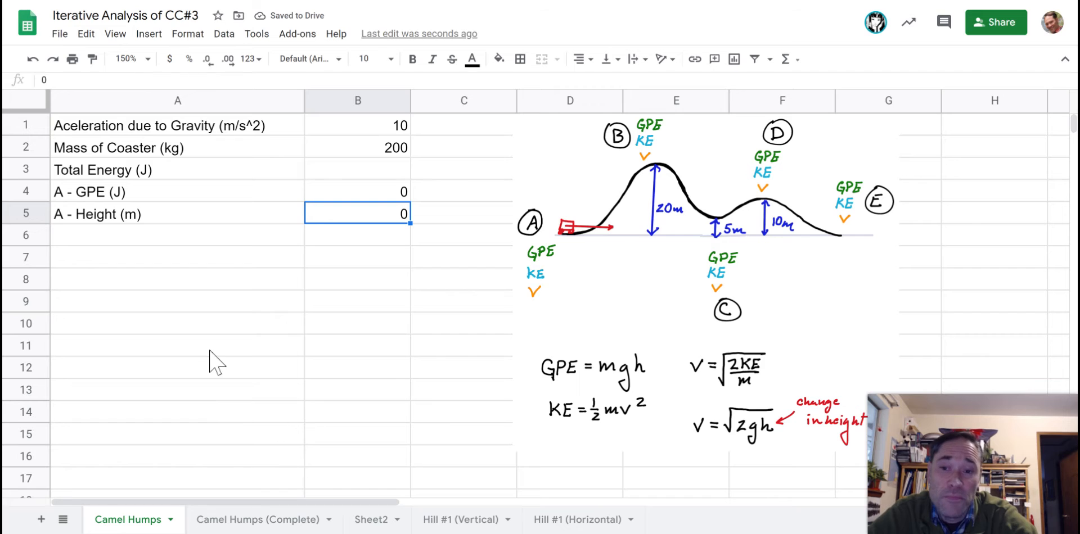
- Label cell A6 "A - Velocity (m/s)" and enter 25 in B6 as the velocity at point A
{"action": "left_click", "coordinate": [219, 240]}
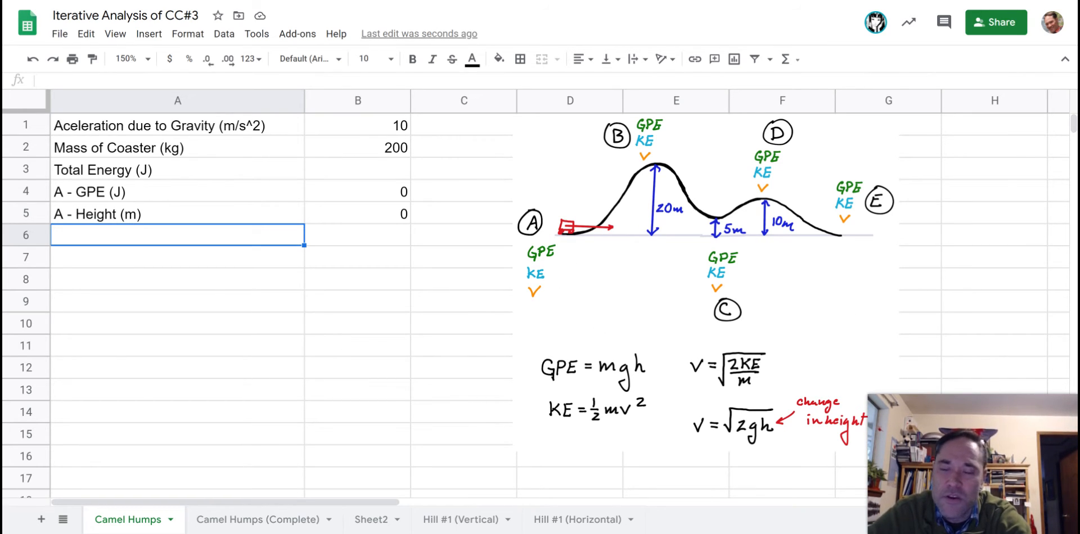
{"action": "type", "text": "A -"}
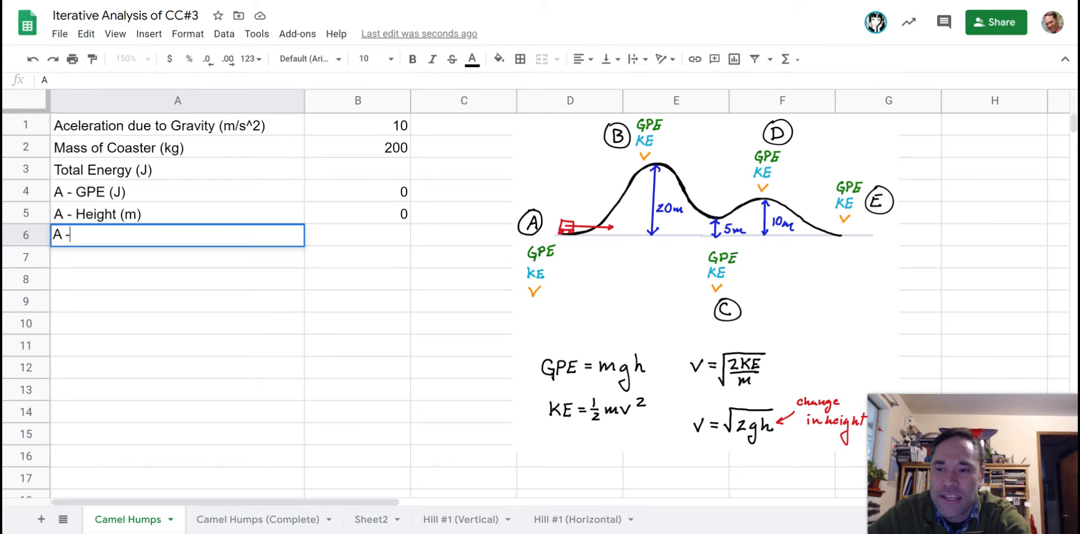
{"action": "type", "text": " Velocity "}
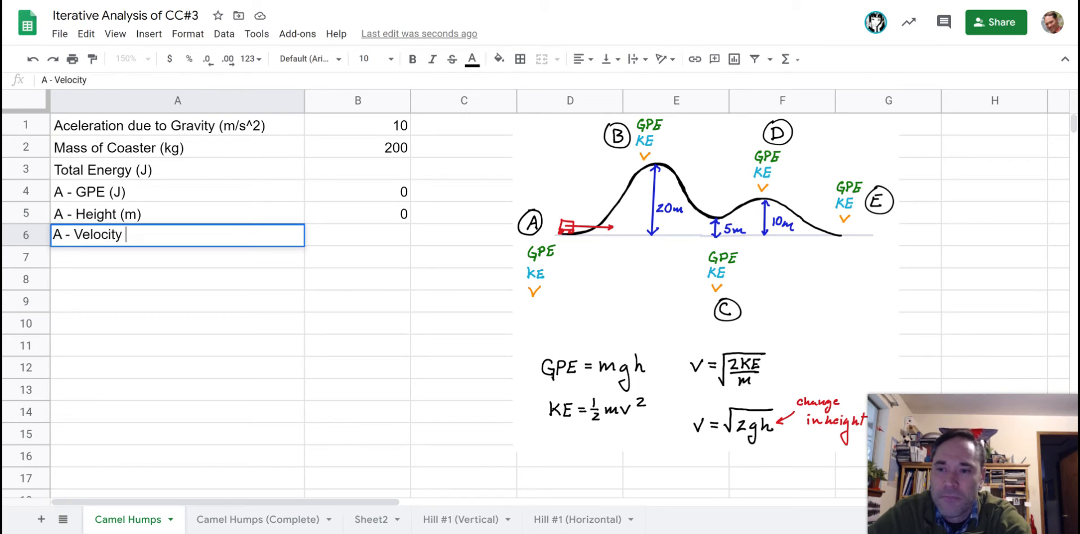
{"action": "type", "text": "(m/s)"}
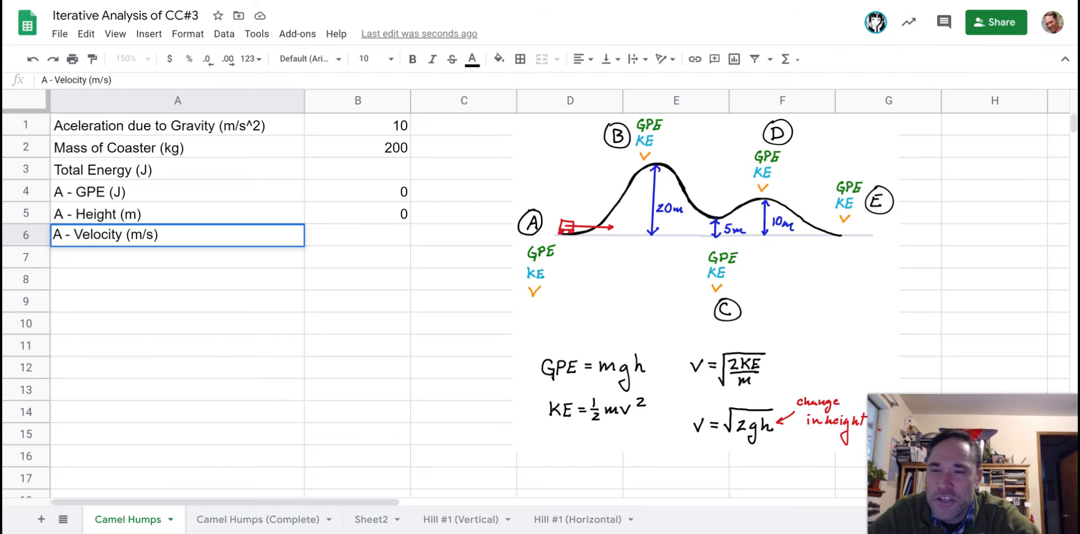
{"action": "key", "text": "Return"}
{"action": "left_click", "coordinate": [355, 244]}
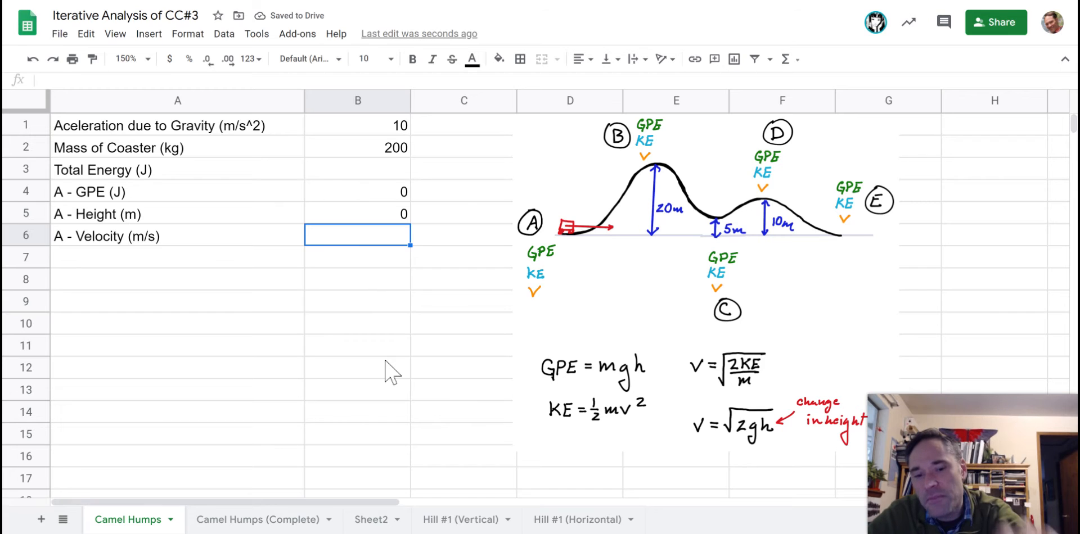
{"action": "type", "text": "25"}
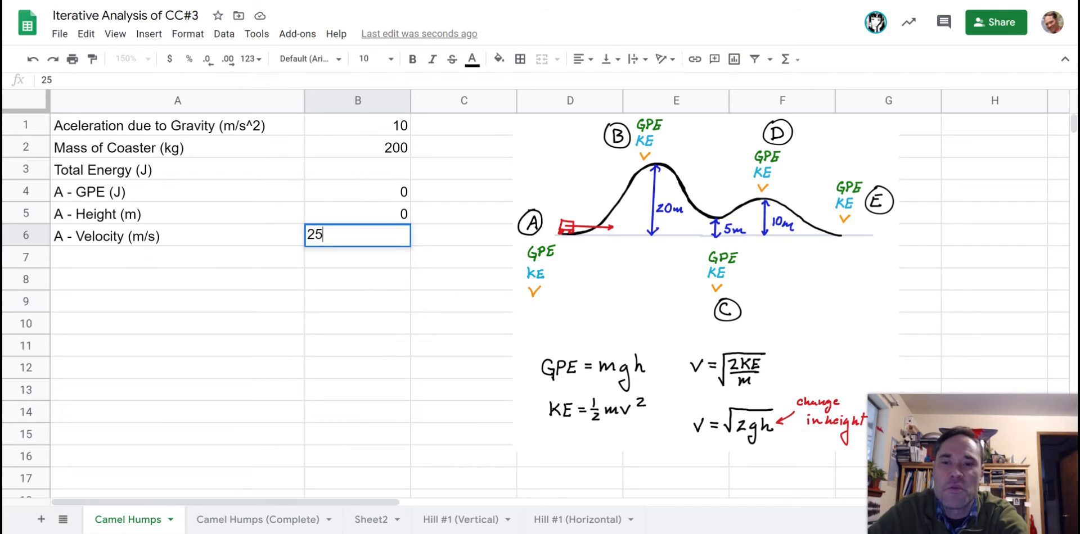
{"action": "key", "text": "Return"}
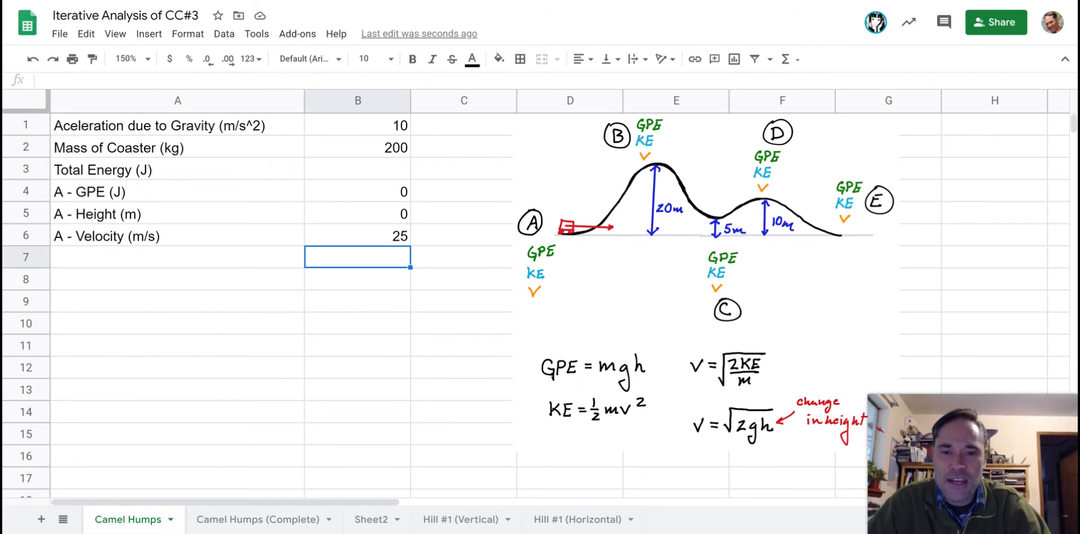
- Enter the label "A - KE (J)" in cell A7 for the kinetic energy at point A
{"action": "left_click", "coordinate": [358, 279]}
{"action": "left_click", "coordinate": [358, 257]}
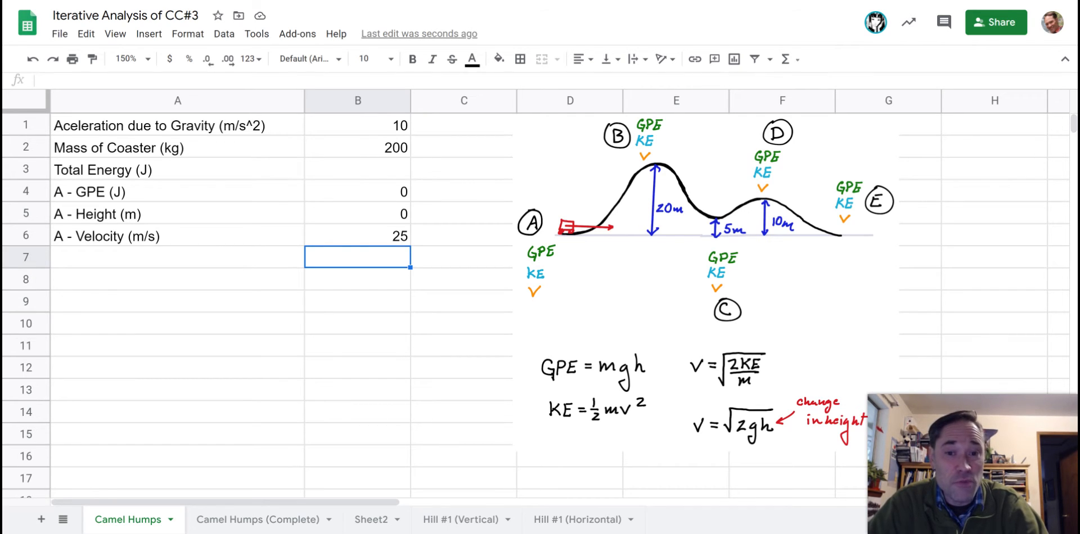
{"action": "key", "text": "Up"}
{"action": "key", "text": "Down"}
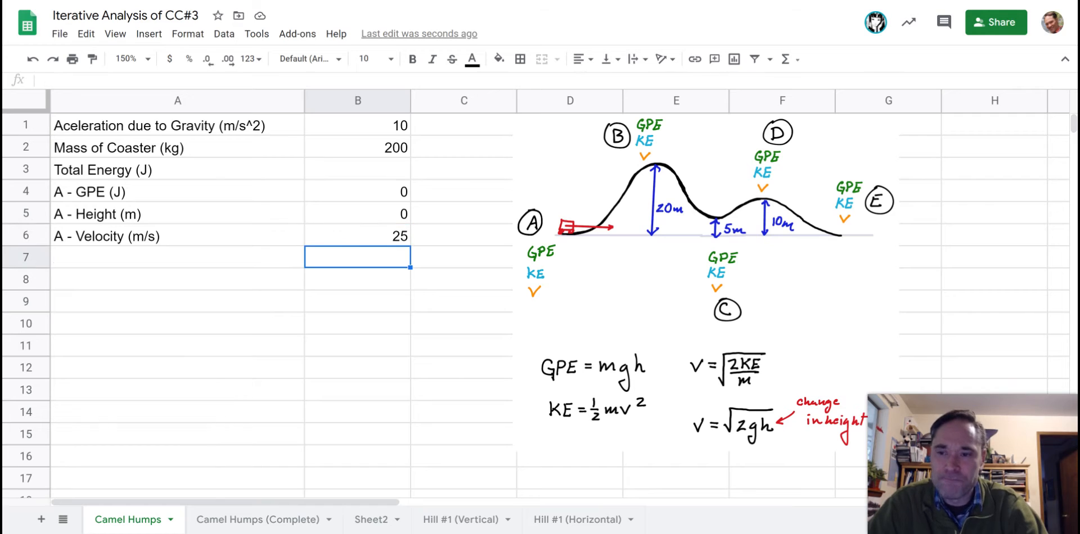
{"action": "key", "text": "Left"}
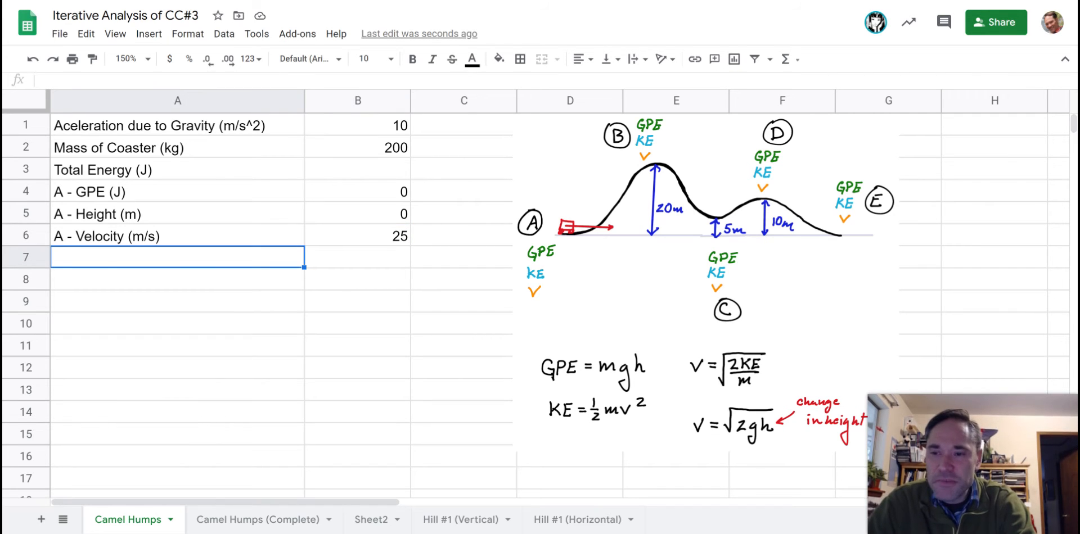
{"action": "type", "text": "A - "}
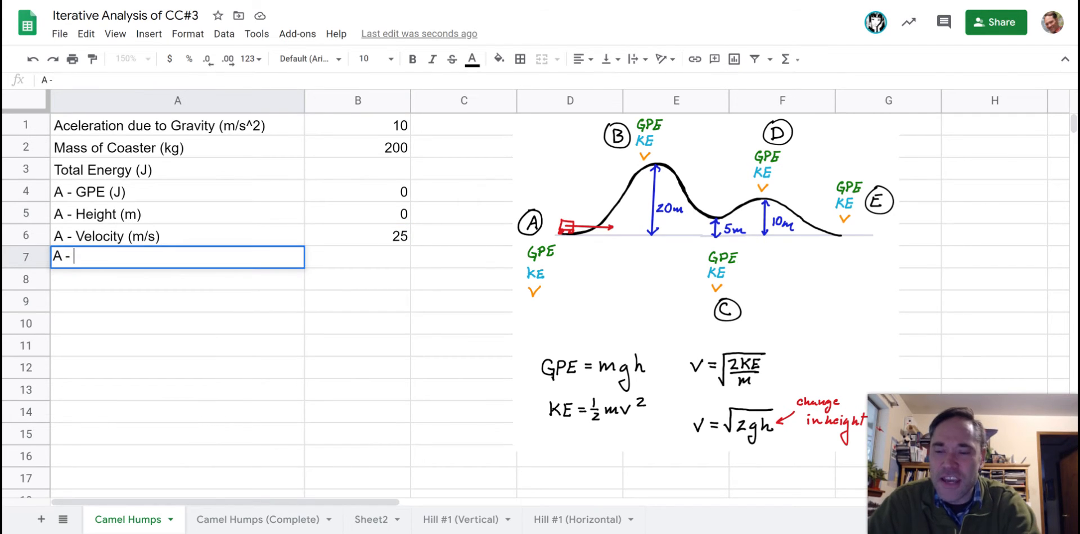
{"action": "type", "text": "KE ("}
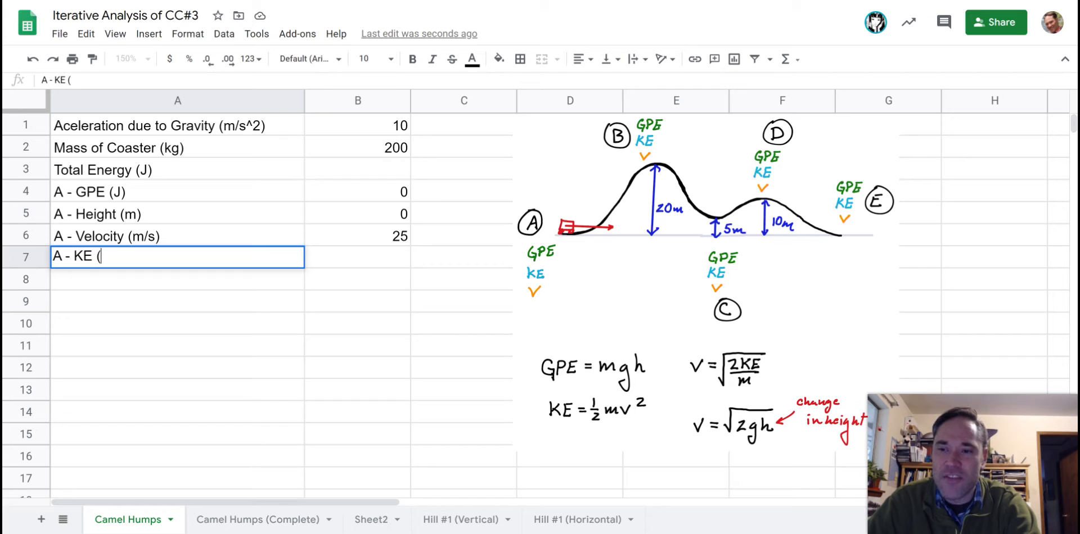
{"action": "type", "text": "J0"}
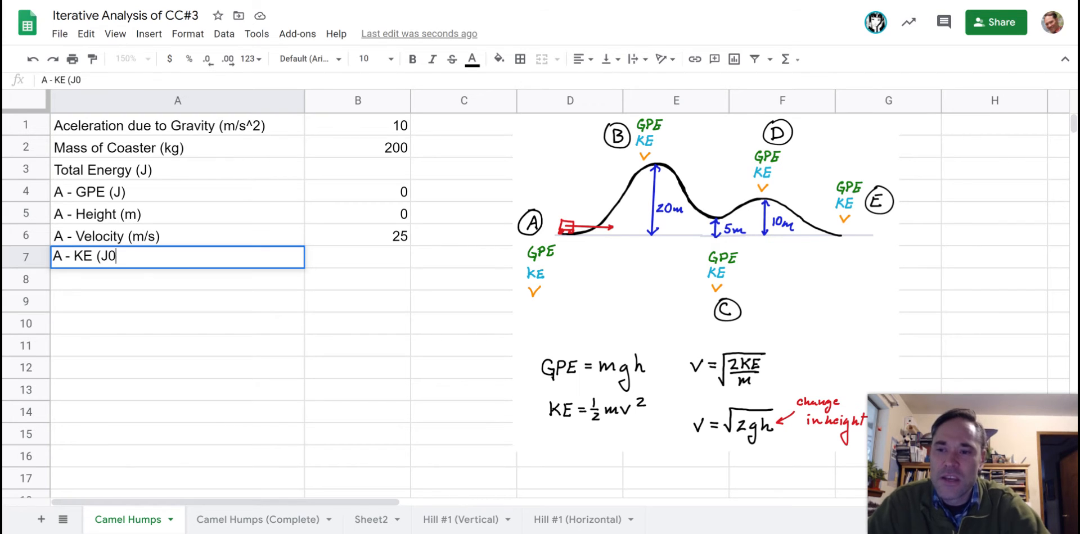
{"action": "key", "text": "BackSpace"}
{"action": "type", "text": ")"}
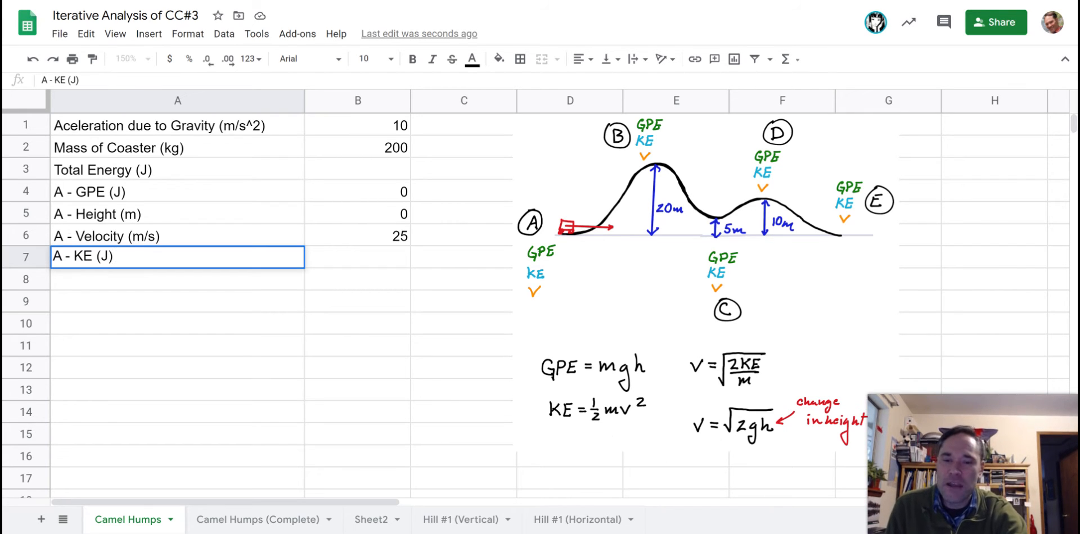
{"action": "key", "text": "Return"}
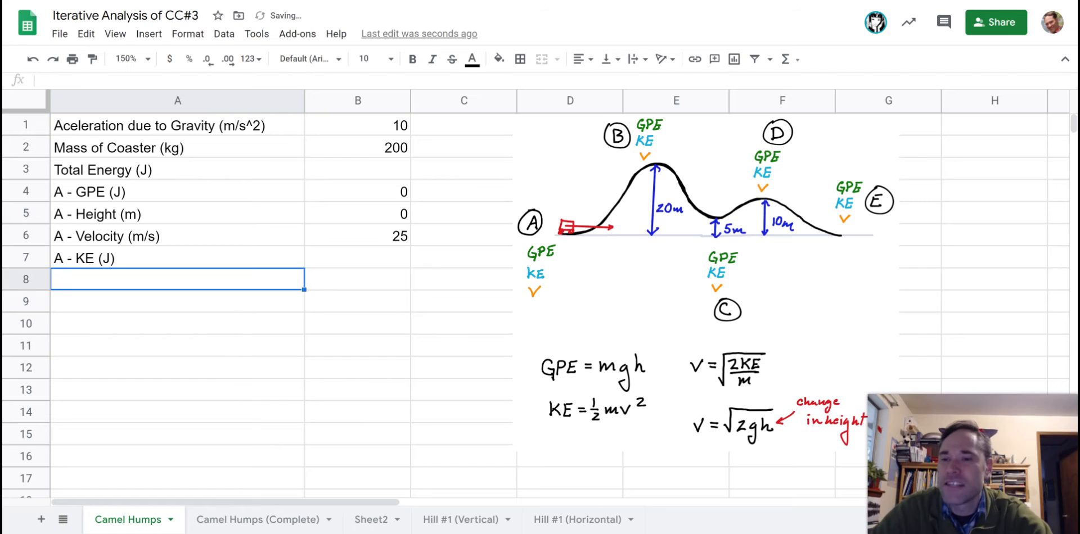
- Enter the formula =.5*B2*B6^2 in cell B7 to compute the kinetic energy at point A from mass and velocity
{"action": "left_click", "coordinate": [403, 241]}
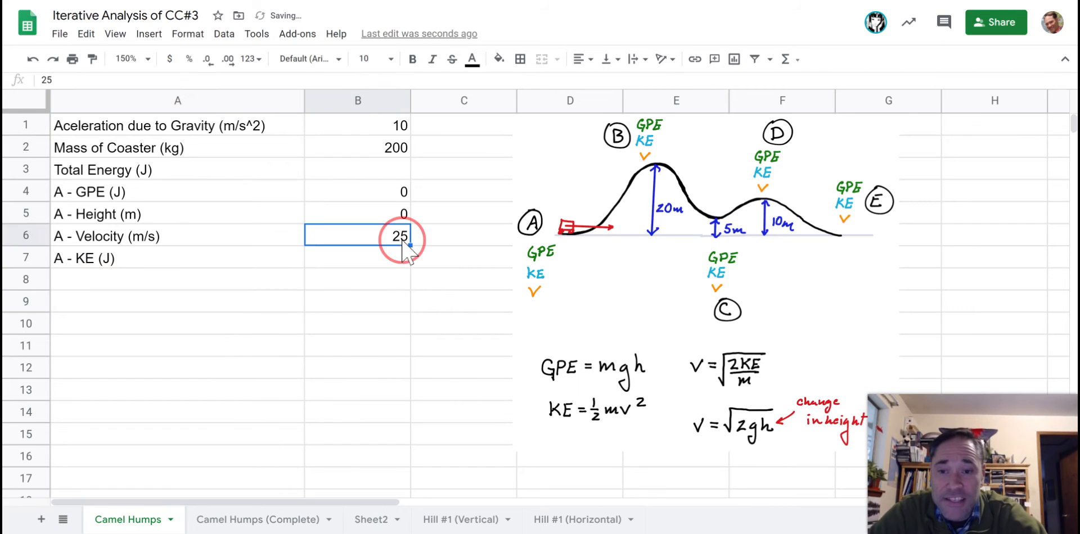
{"action": "key", "text": "Down"}
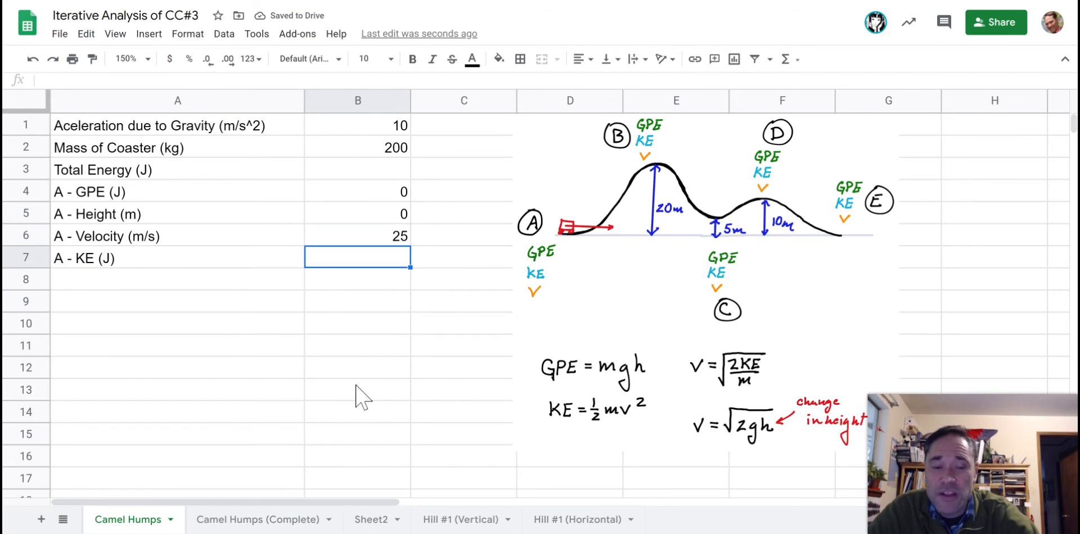
{"action": "type", "text": "="}
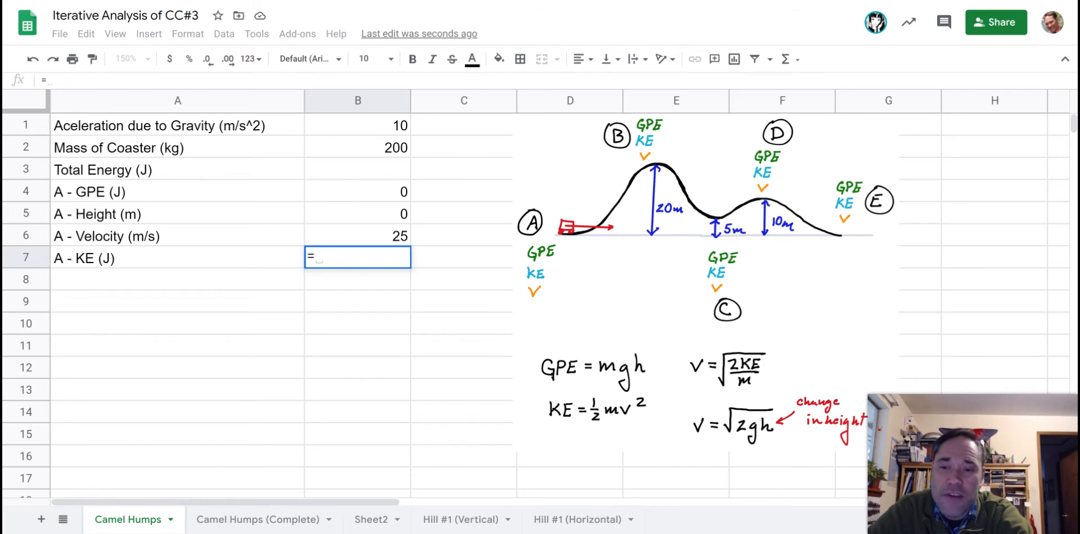
{"action": "type", "text": ".5"}
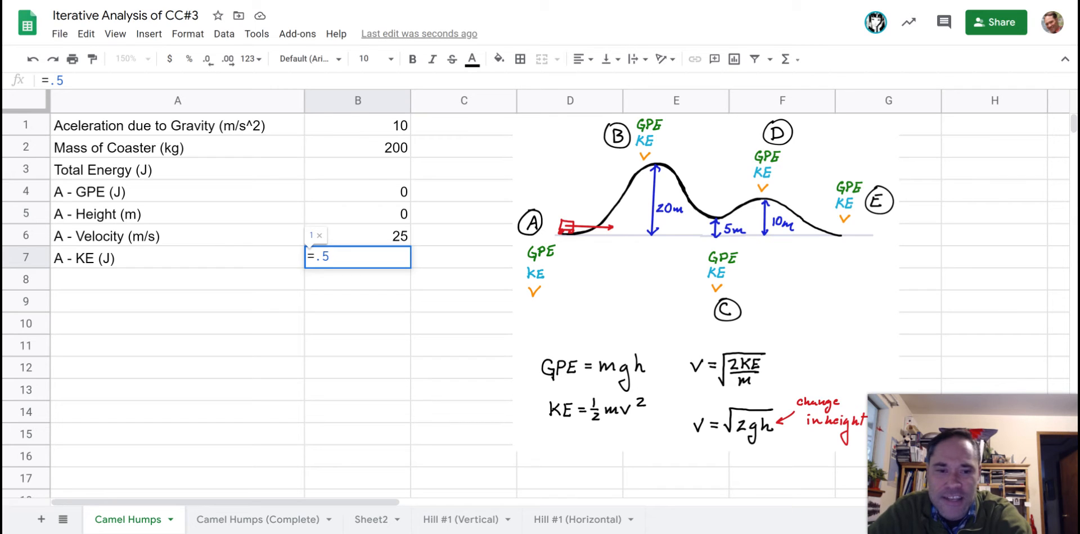
{"action": "type", "text": "*"}
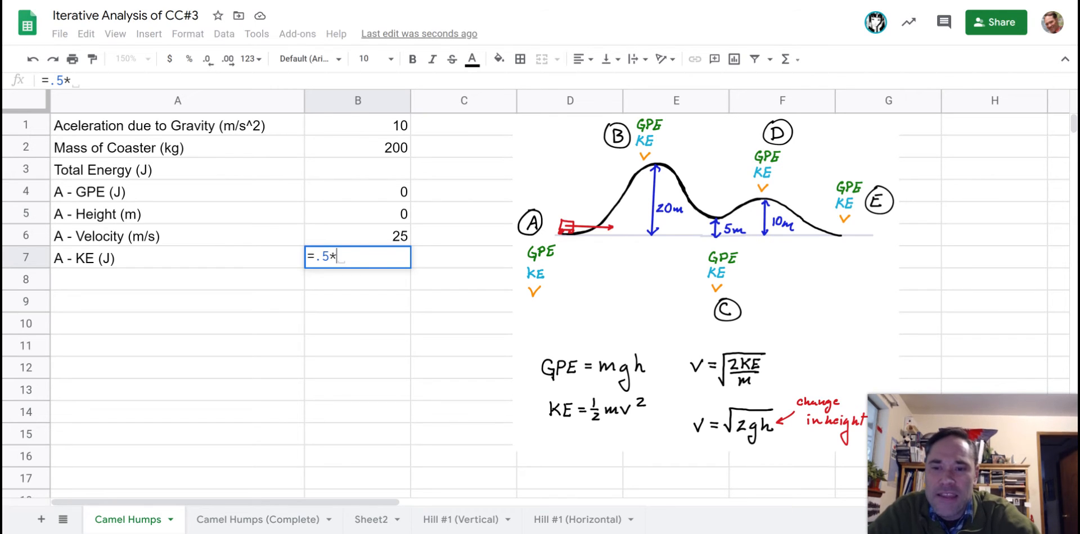
{"action": "left_click", "coordinate": [390, 147]}
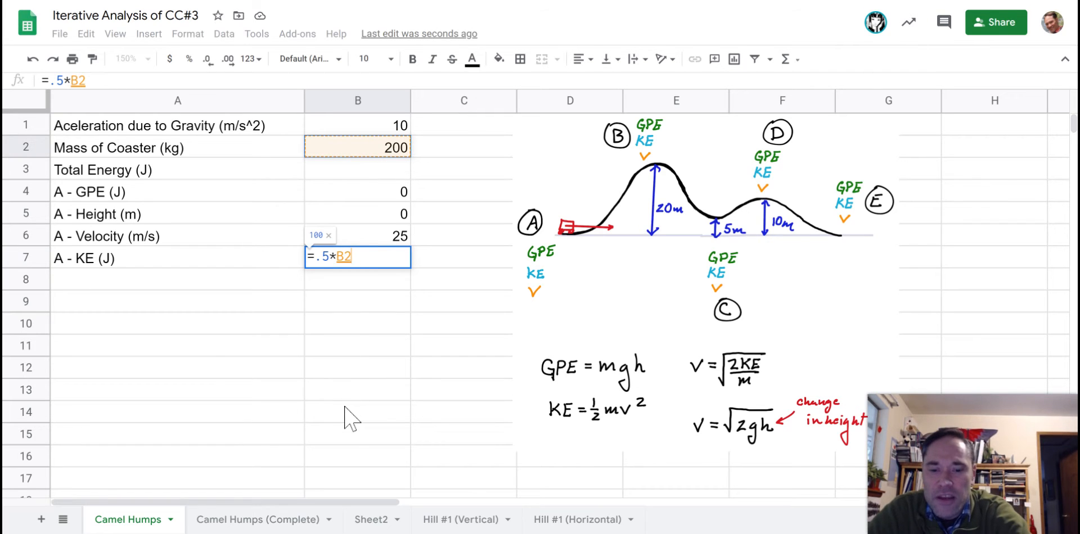
{"action": "type", "text": "*"}
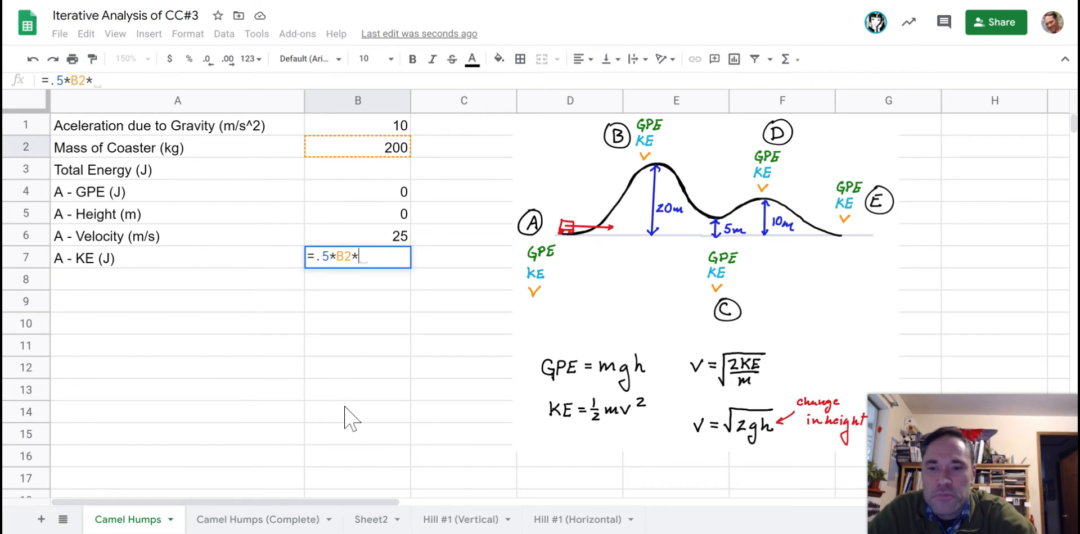
{"action": "left_click", "coordinate": [397, 236]}
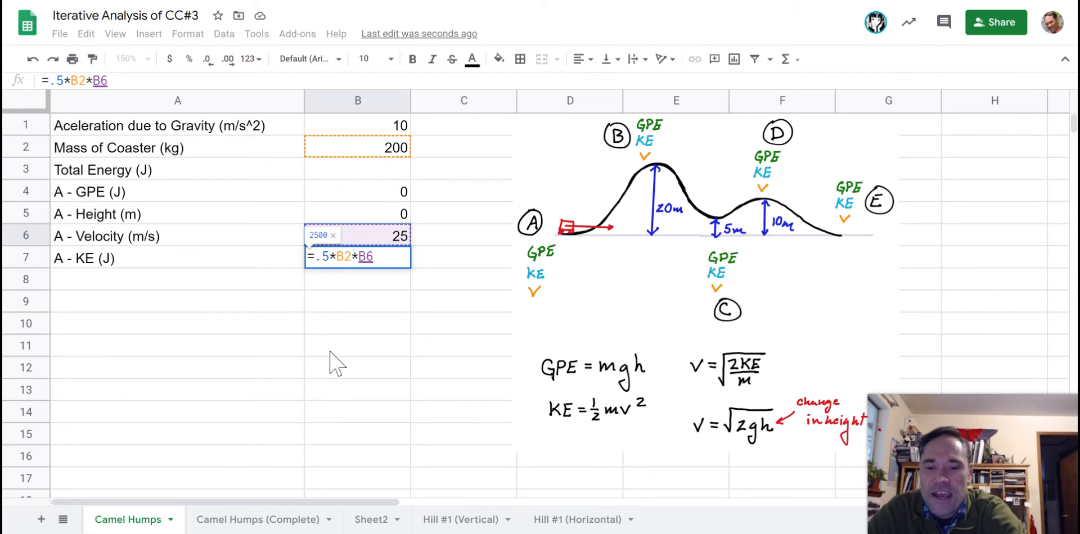
{"action": "type", "text": "^"}
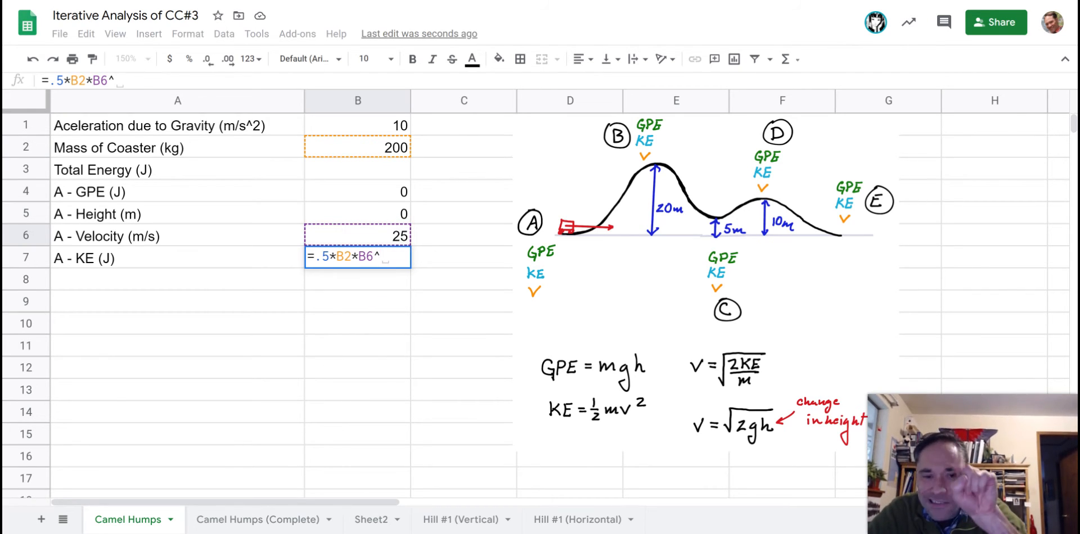
{"action": "type", "text": "2"}
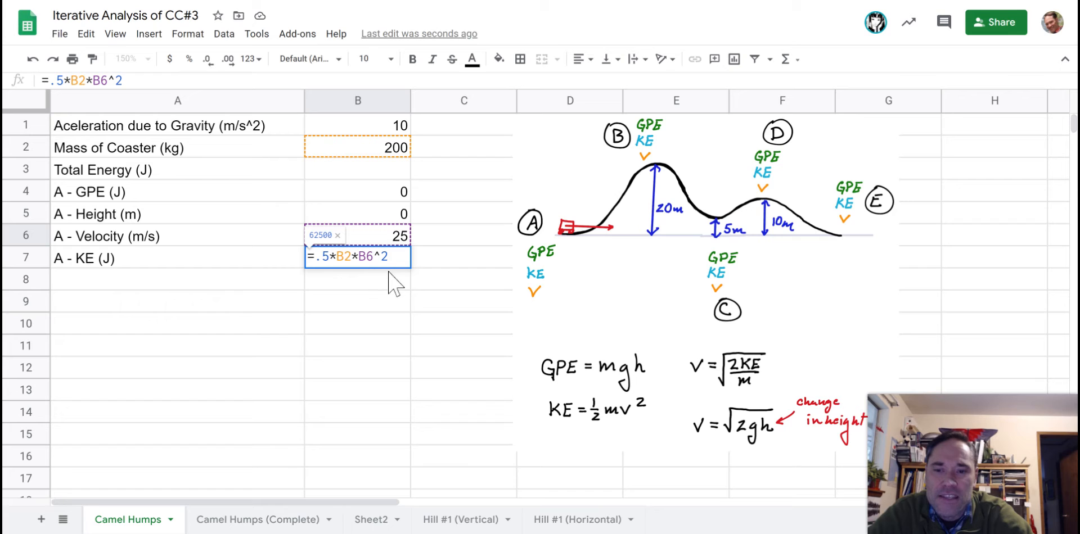
{"action": "key", "text": "Return"}
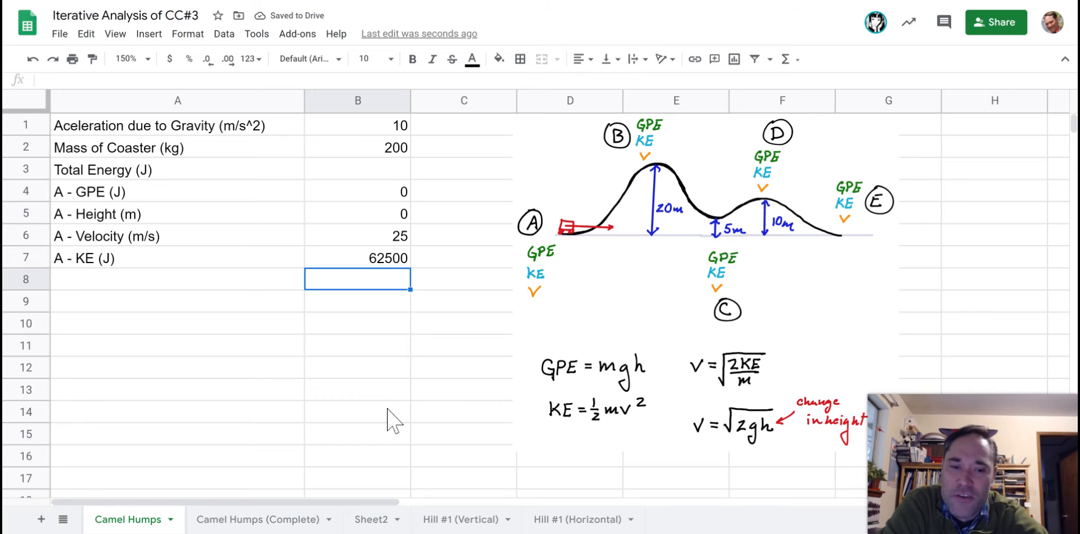
- Set the velocity at point A in cell B6 to 20 to test the kinetic energy formula
{"action": "left_click", "coordinate": [401, 236]}
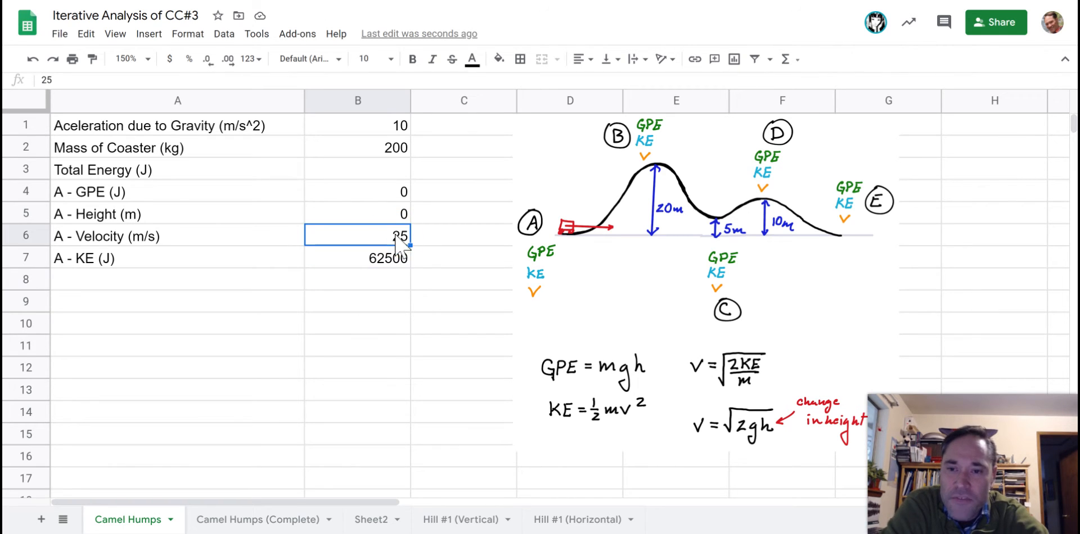
{"action": "type", "text": "20"}
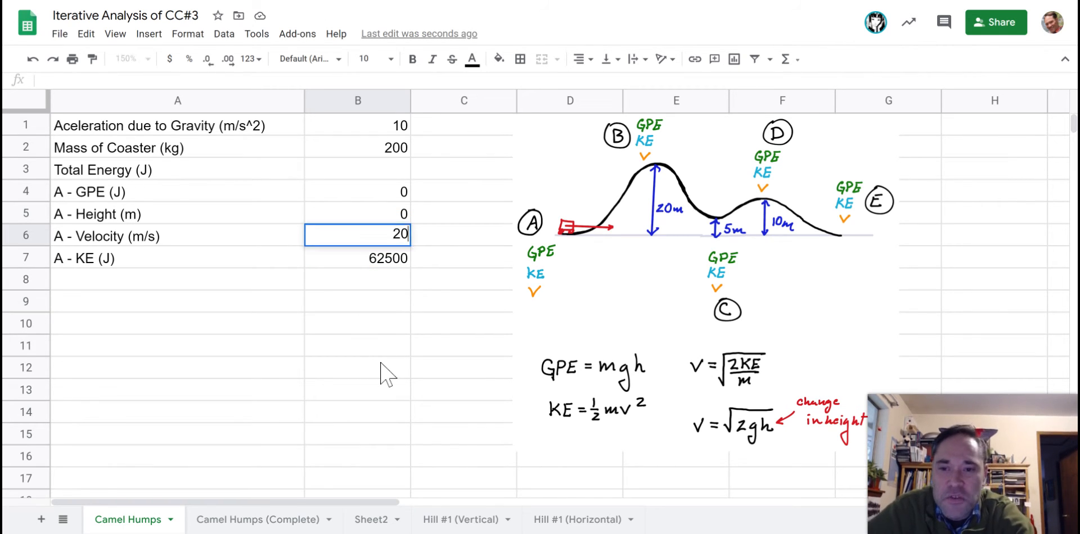
{"action": "key", "text": "Return"}
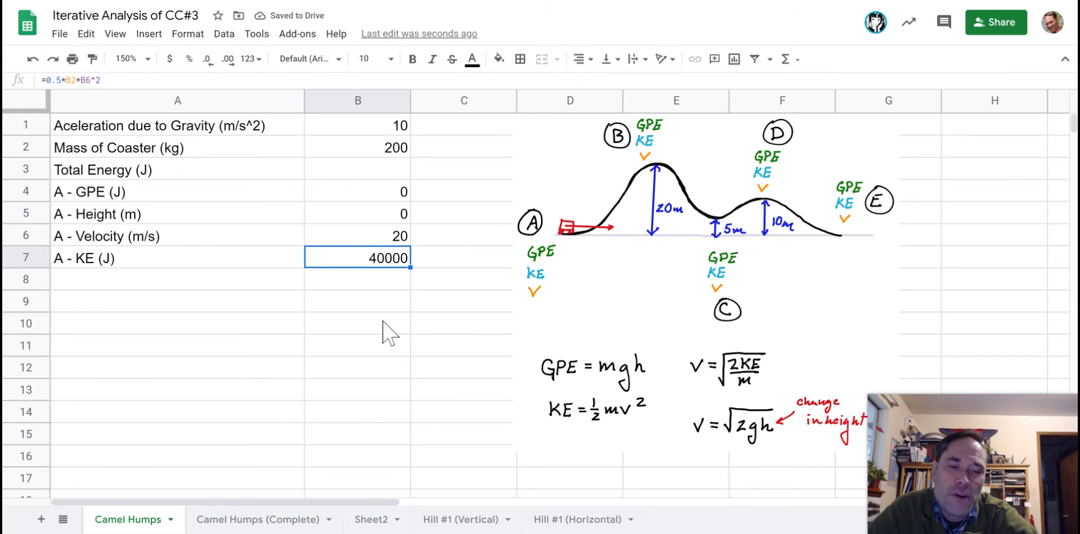
- Restore the velocity at point A in cell B6 to 25
{"action": "double_click", "coordinate": [402, 241]}
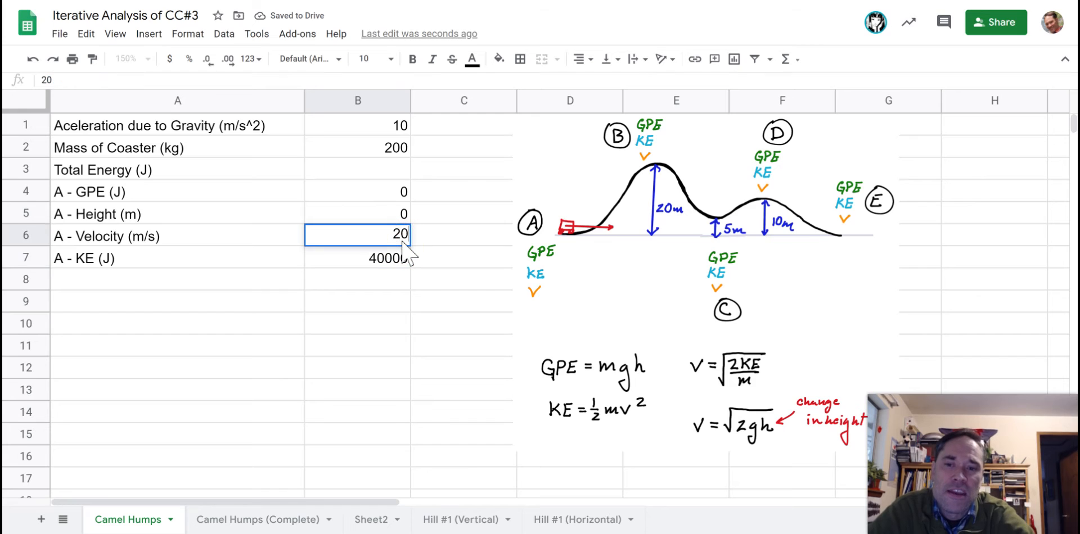
{"action": "key", "text": "BackSpace"}
{"action": "type", "text": "5"}
{"action": "key", "text": "Return"}
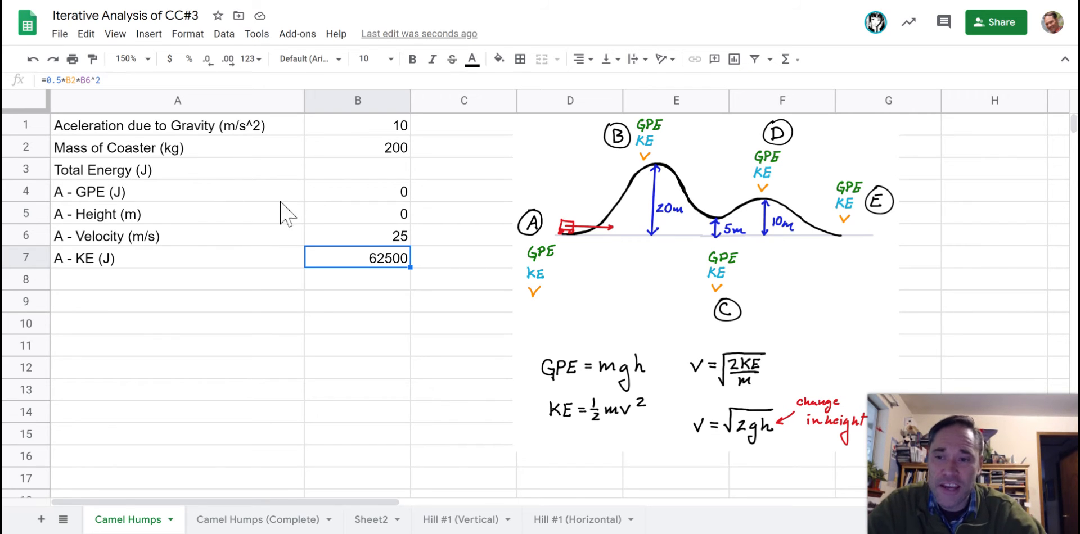
- Enter the formula =B4+B7 in cell B3 to compute the total energy from point A's potential and kinetic energy
{"action": "left_click", "coordinate": [357, 191]}
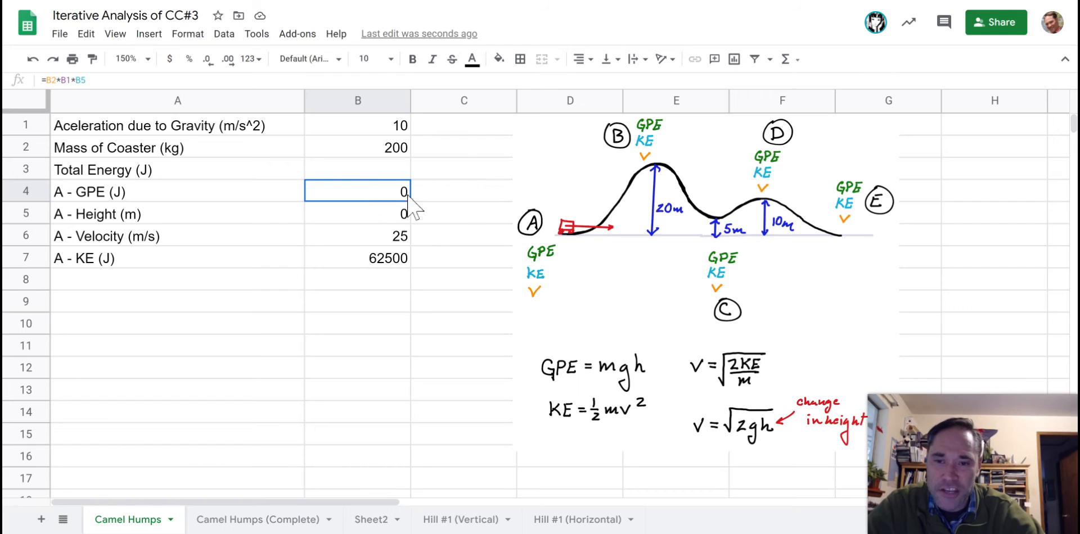
{"action": "left_click", "coordinate": [356, 262]}
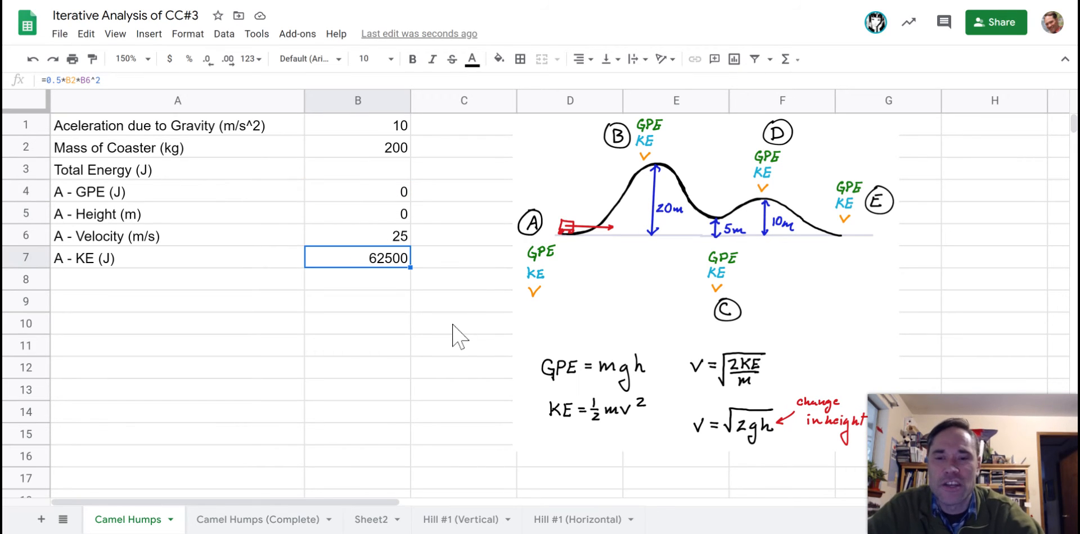
{"action": "left_click", "coordinate": [383, 172]}
{"action": "type", "text": "="}
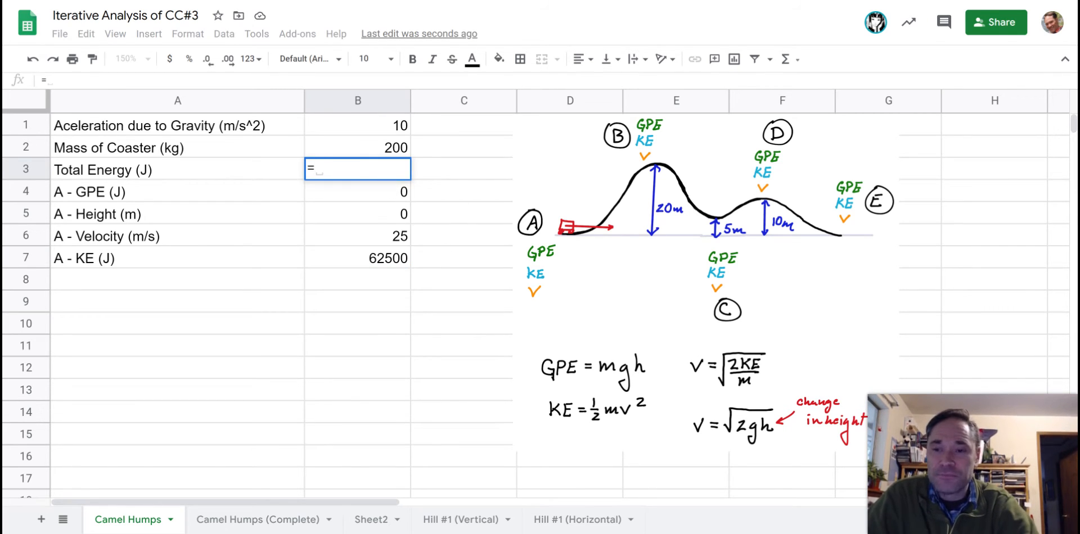
{"action": "left_click", "coordinate": [382, 194]}
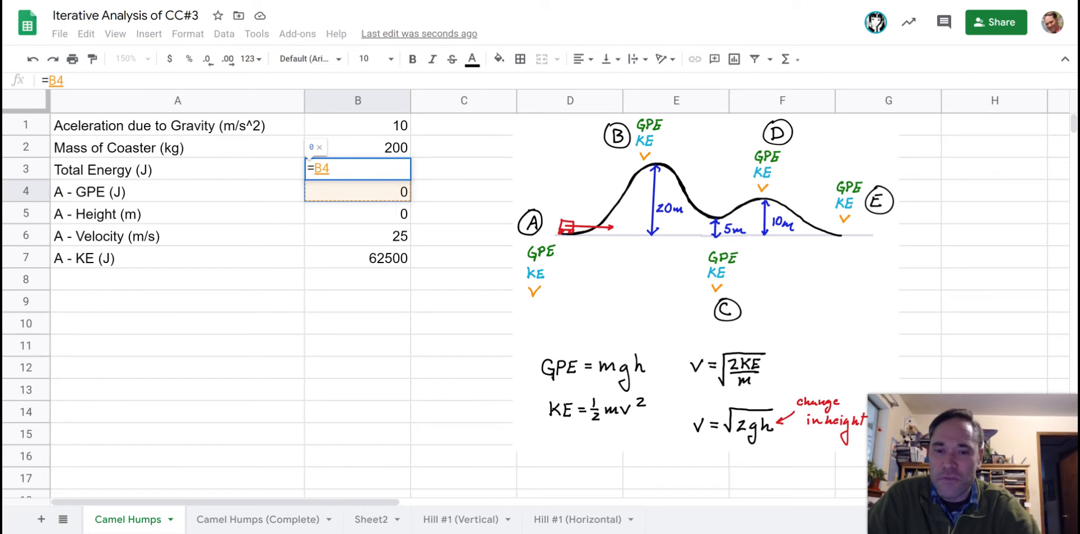
{"action": "type", "text": "+"}
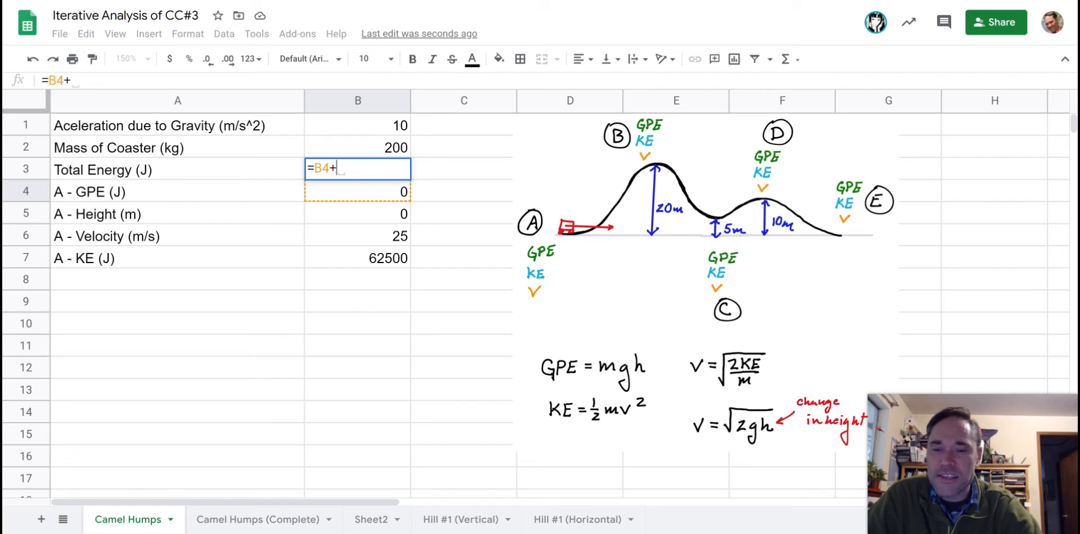
{"action": "left_click", "coordinate": [388, 265]}
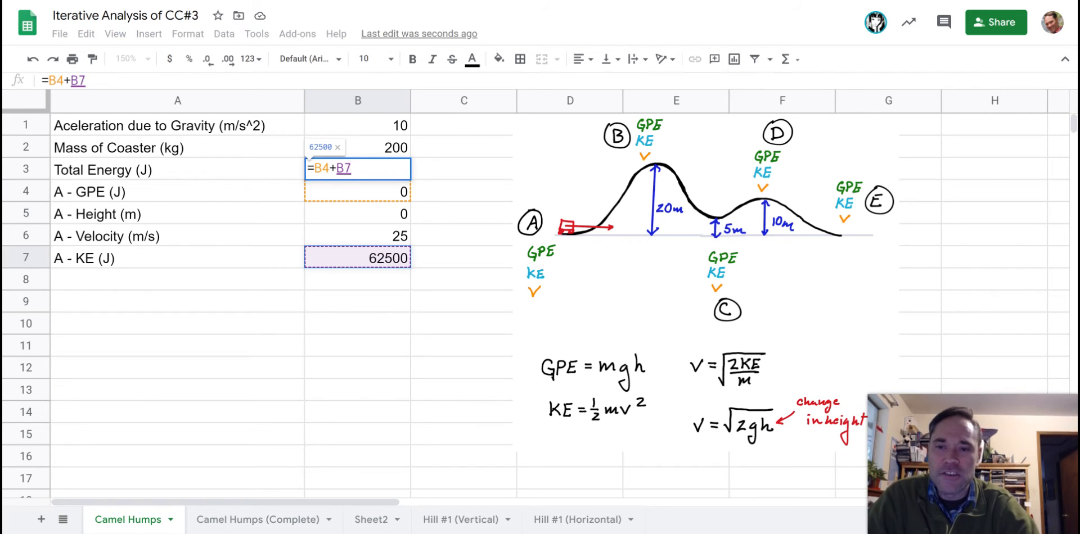
{"action": "key", "text": "Return"}
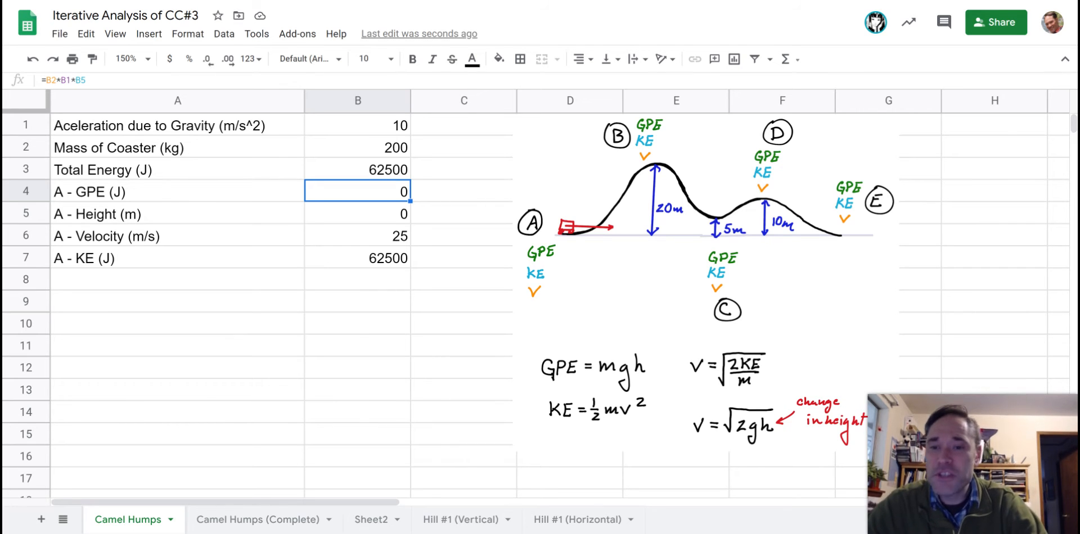
- Set the height at point A in cell B5 to 10 to test the potential and total energy formulas
{"action": "key", "text": "Down"}
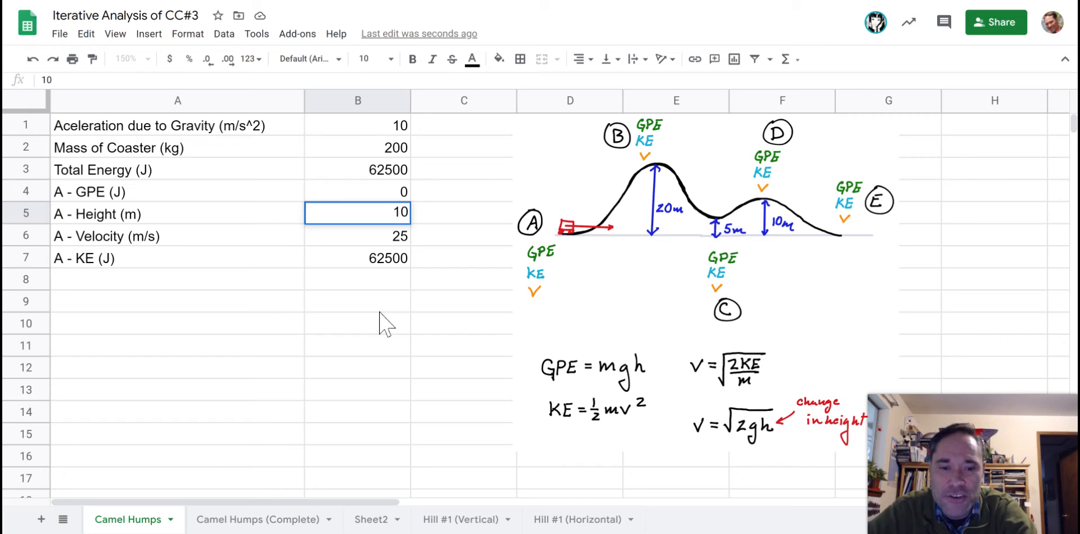
{"action": "key", "text": "Return"}
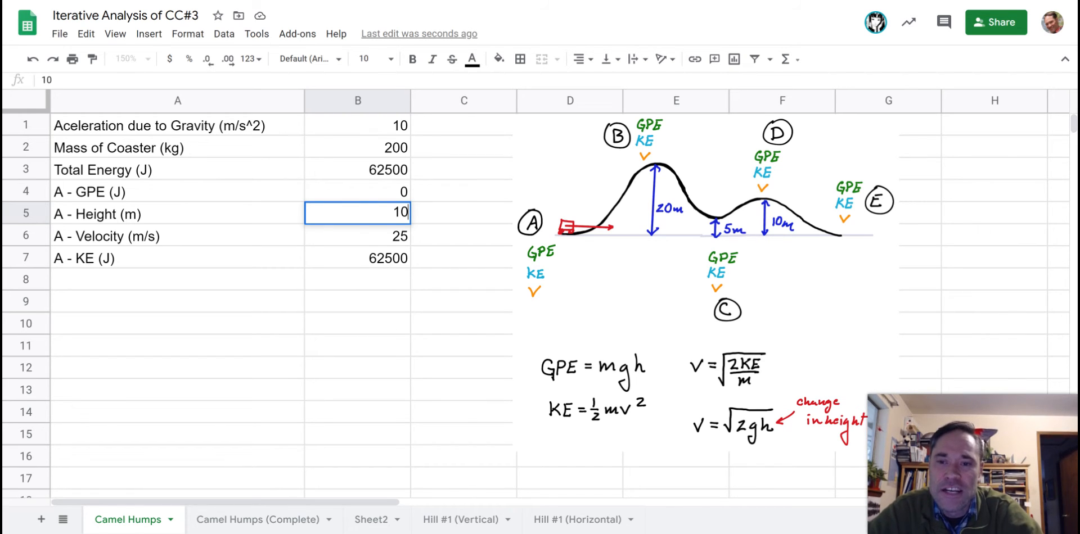
{"action": "type", "text": "10"}
{"action": "key", "text": "Return"}
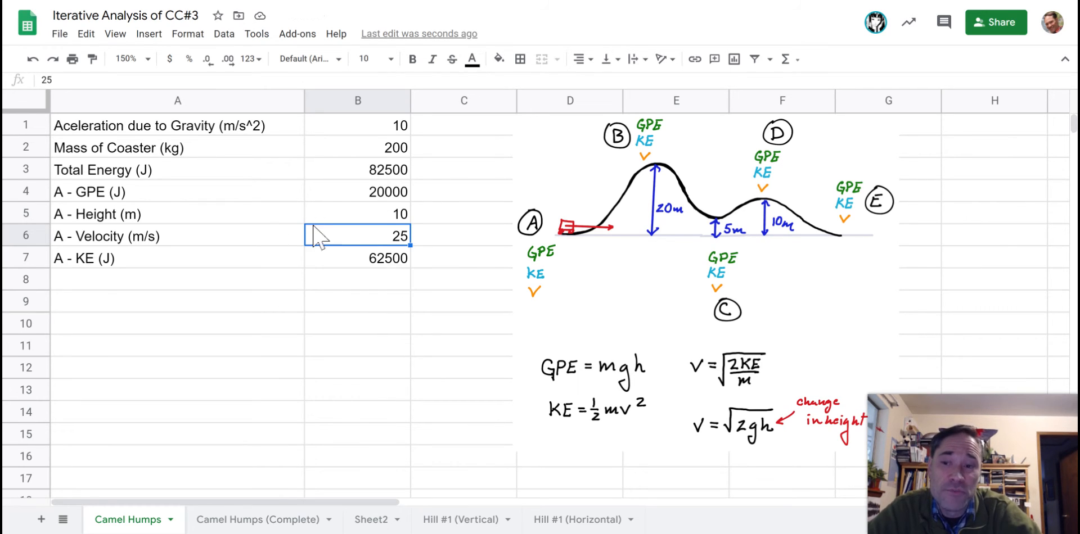
- Restore the height at point A in cell B5 to 0
{"action": "key", "text": "Up"}
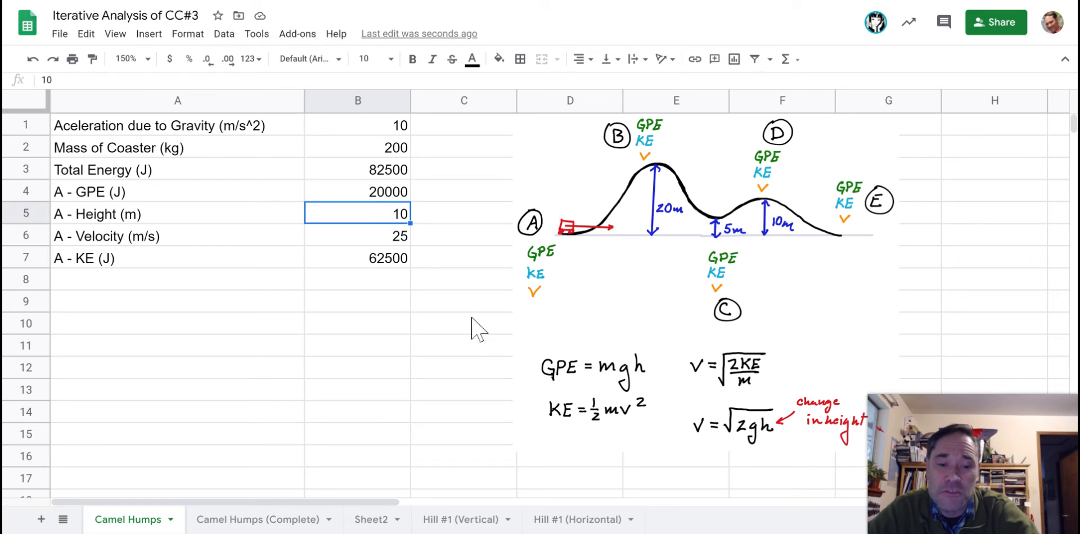
{"action": "type", "text": "0"}
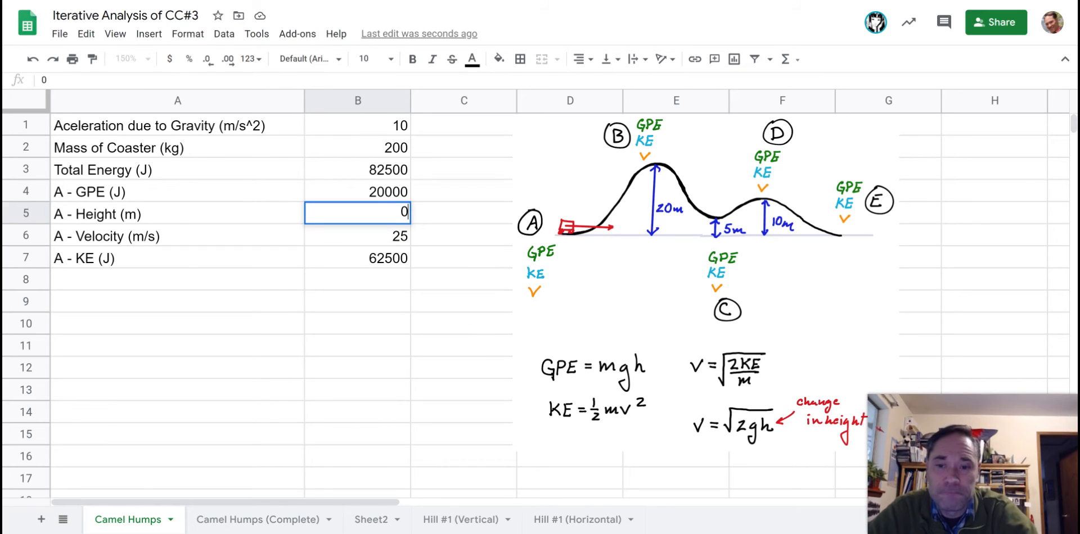
{"action": "key", "text": "Return"}
- Enter the label "B - GPE (J)" in cell A8 for the potential energy at point B
{"action": "key", "text": "Down"}
{"action": "key", "text": "Down"}
{"action": "key", "text": "Down"}
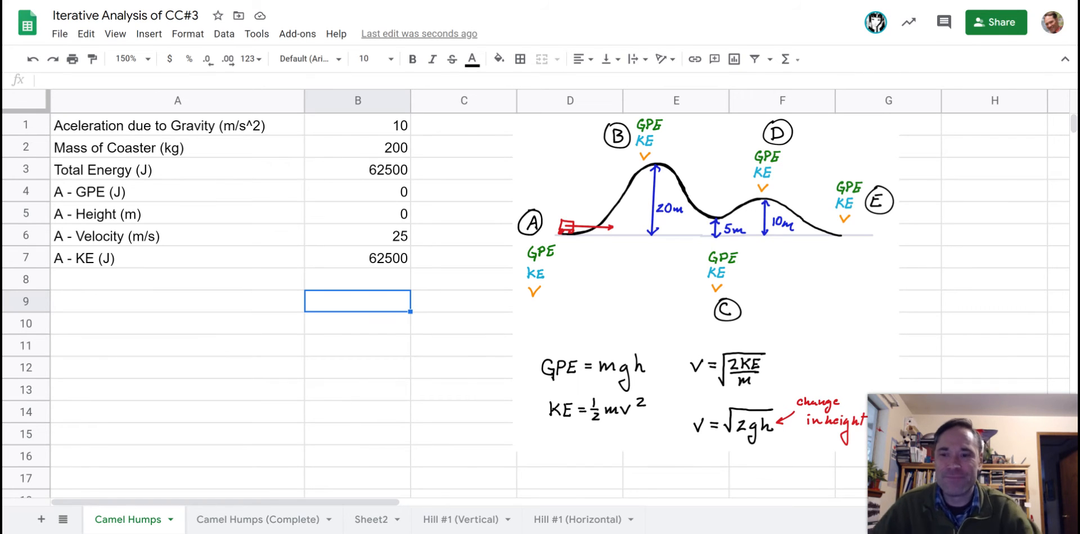
{"action": "left_click", "coordinate": [181, 281]}
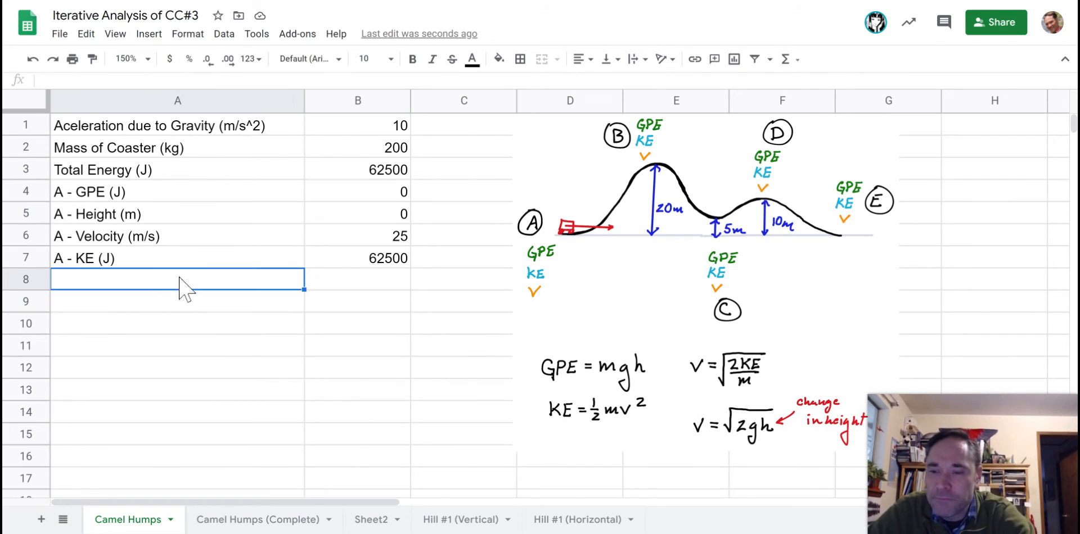
{"action": "type", "text": "B - "}
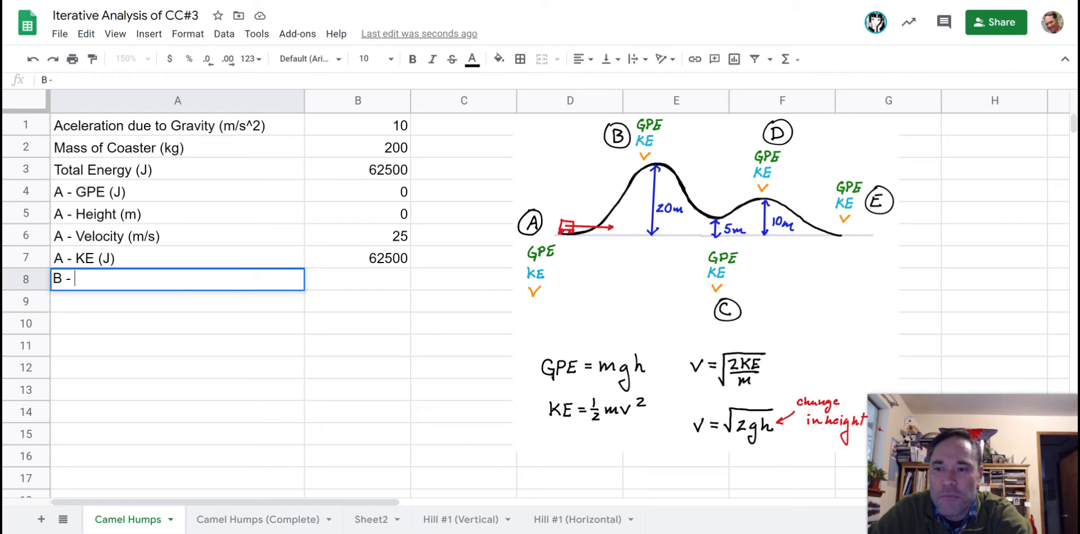
{"action": "type", "text": "GPE"}
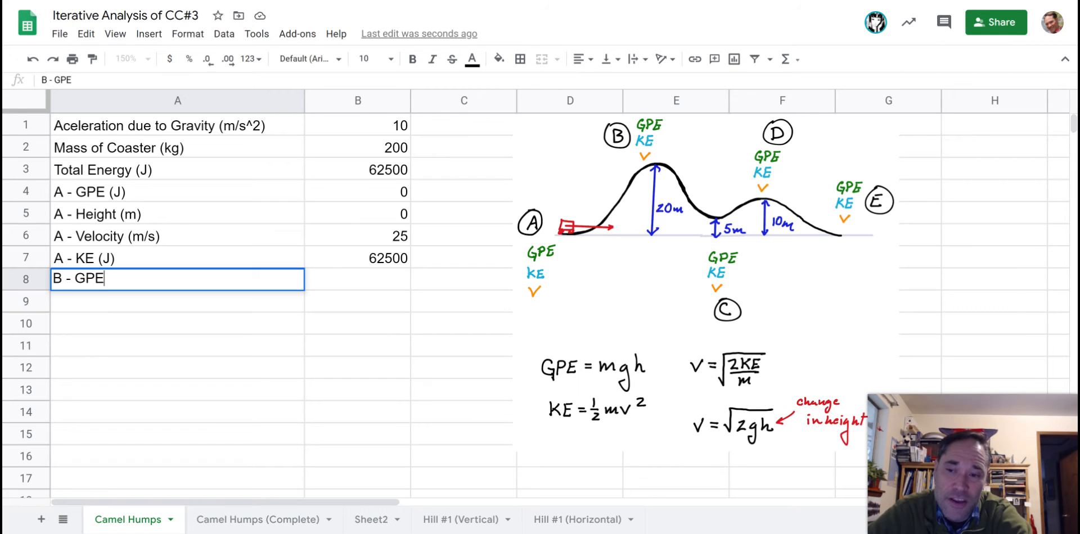
{"action": "type", "text": "(J)"}
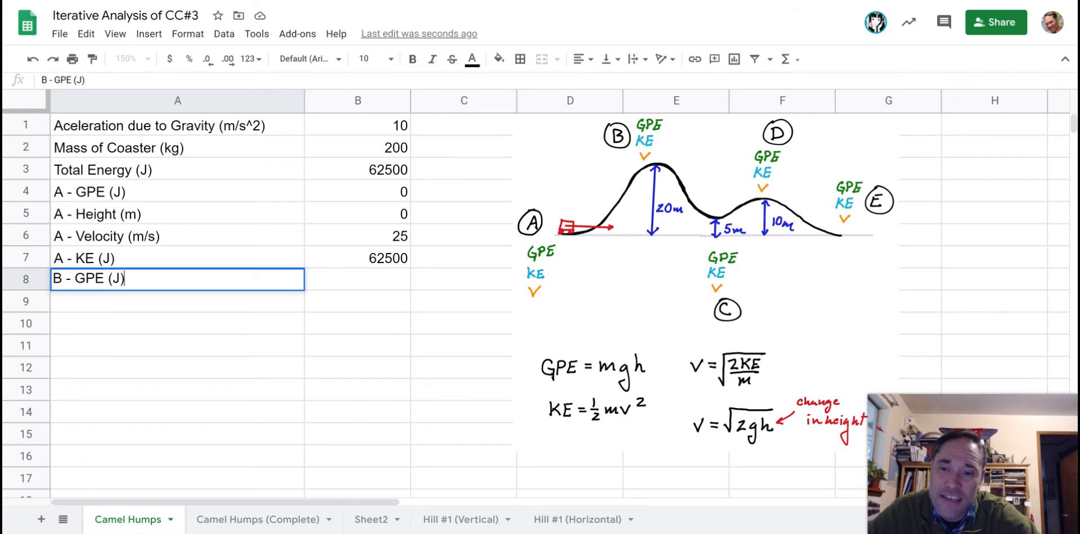
{"action": "key", "text": "Tab"}
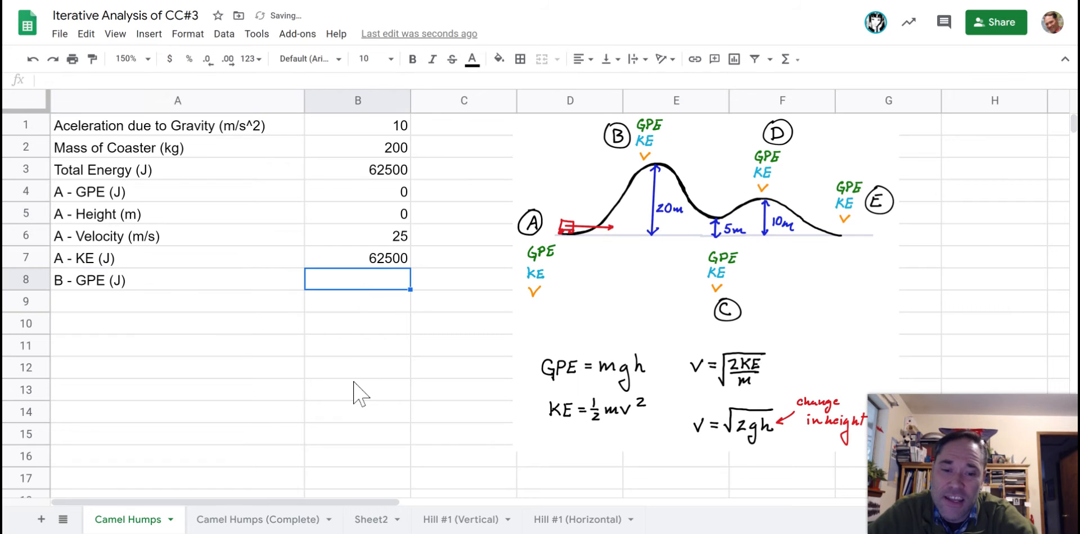
- Enter the partial potential energy formula =B2*B1 in cell B8, multiplying the coaster's mass by gravity without a height reference
{"action": "type", "text": "="}
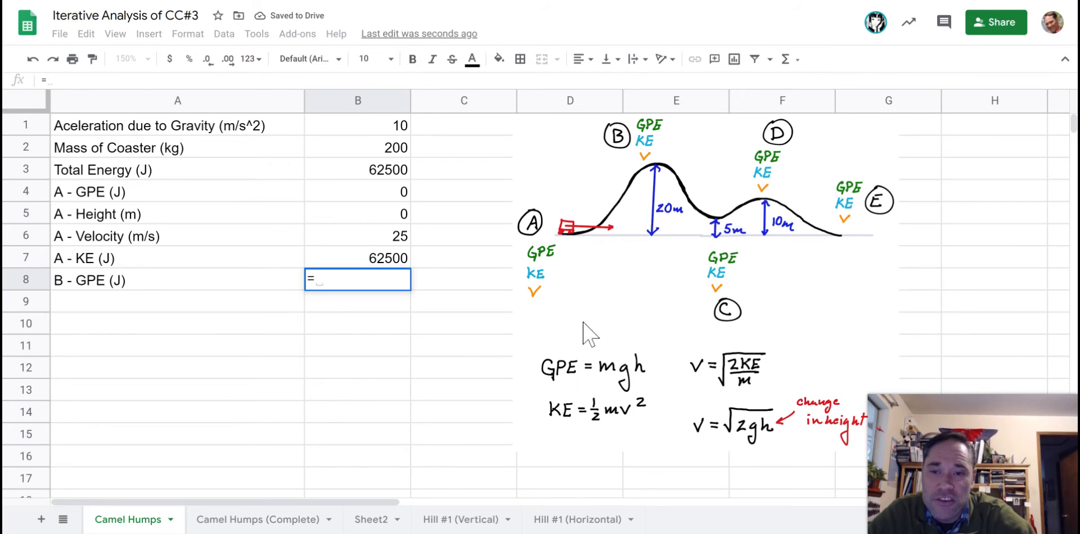
{"action": "left_click", "coordinate": [397, 149]}
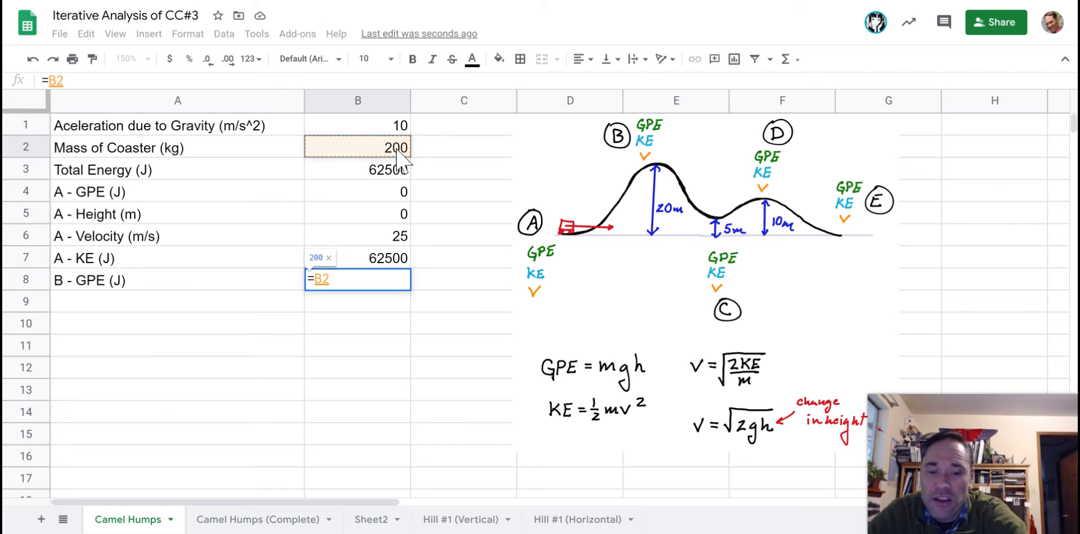
{"action": "type", "text": "*"}
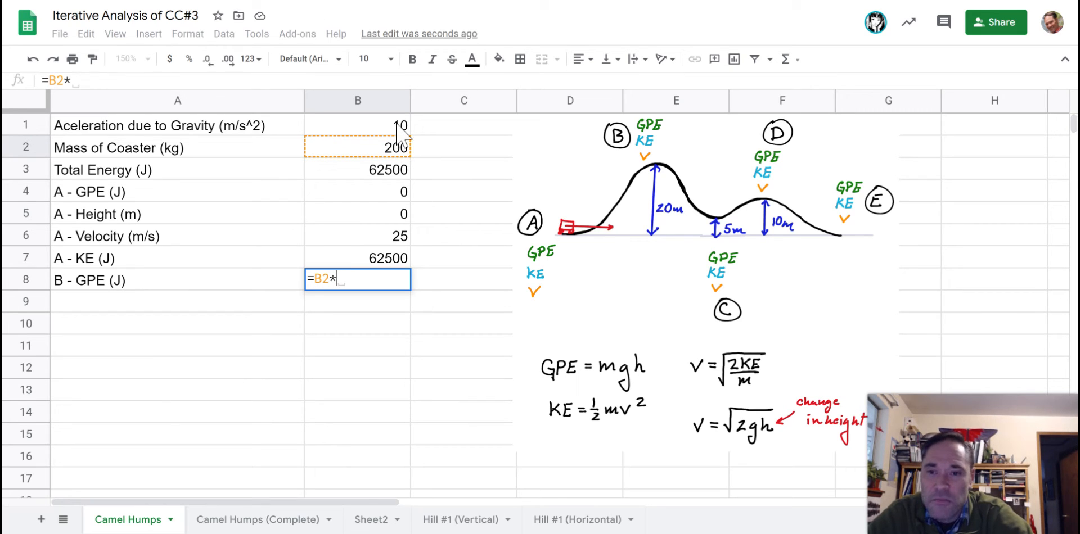
{"action": "left_click", "coordinate": [379, 128]}
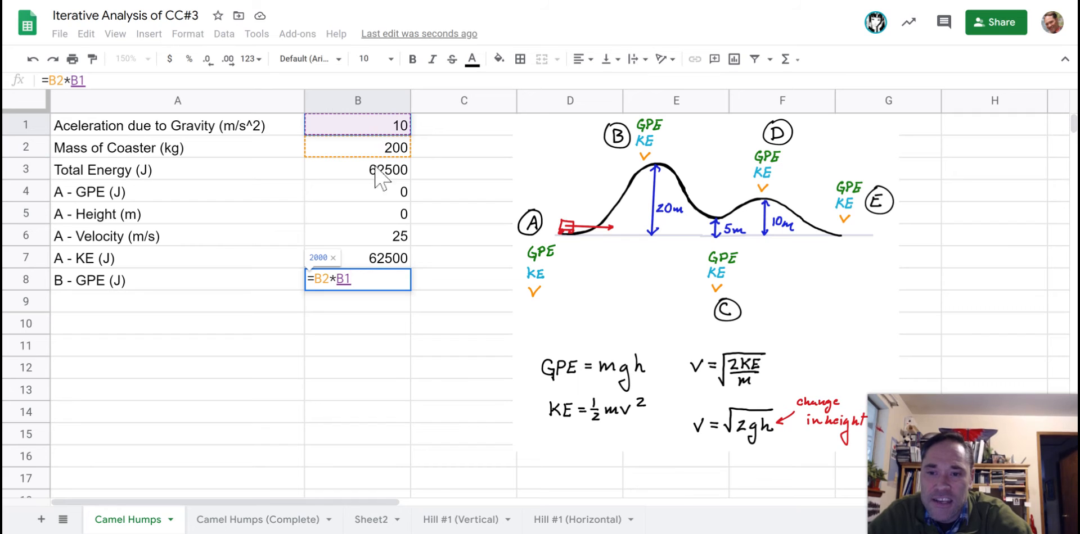
{"action": "type", "text": "*"}
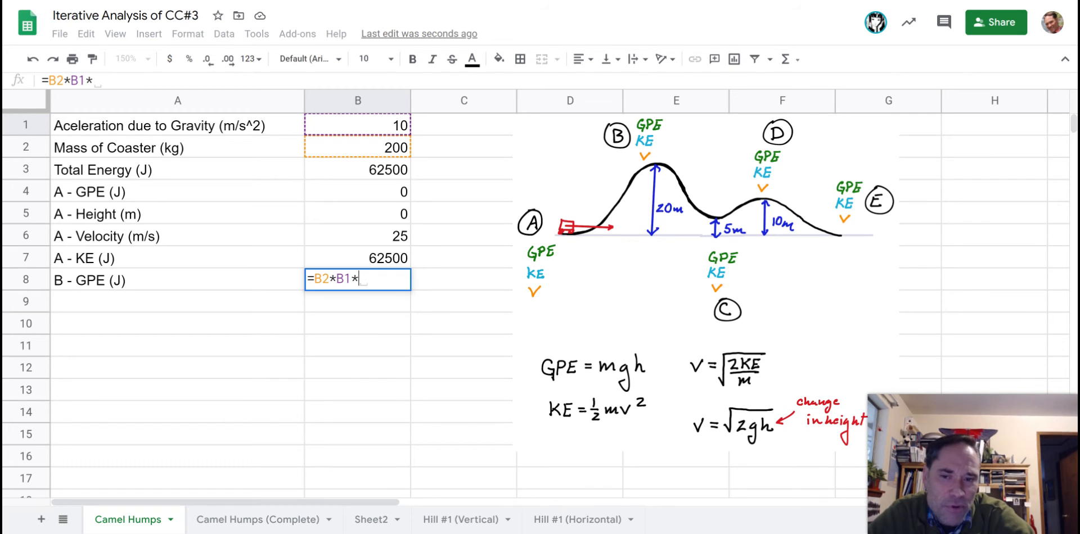
{"action": "left_click", "coordinate": [74, 309]}
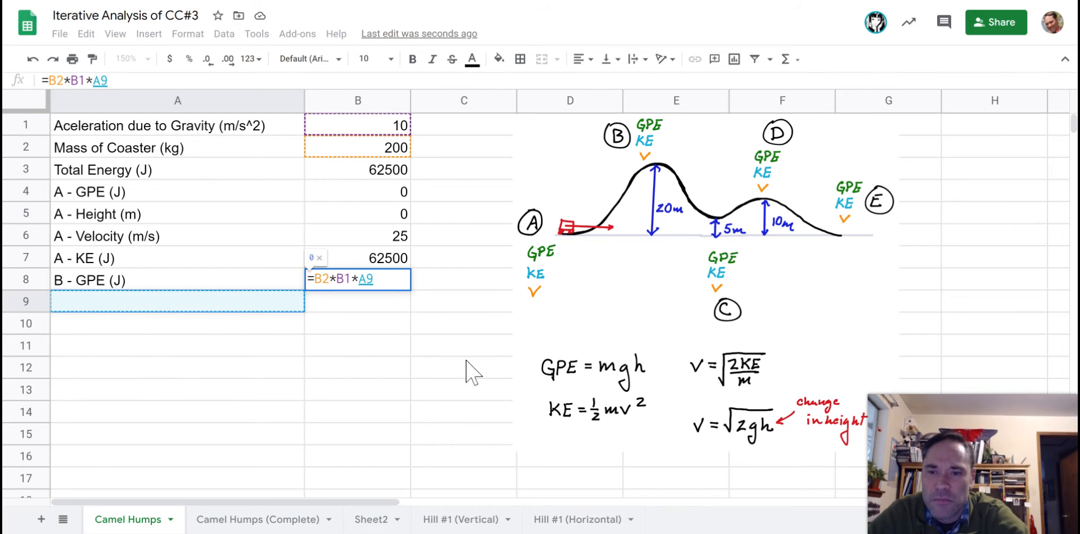
{"action": "key", "text": "BackSpace"}
{"action": "key", "text": "BackSpace"}
{"action": "key", "text": "Return"}
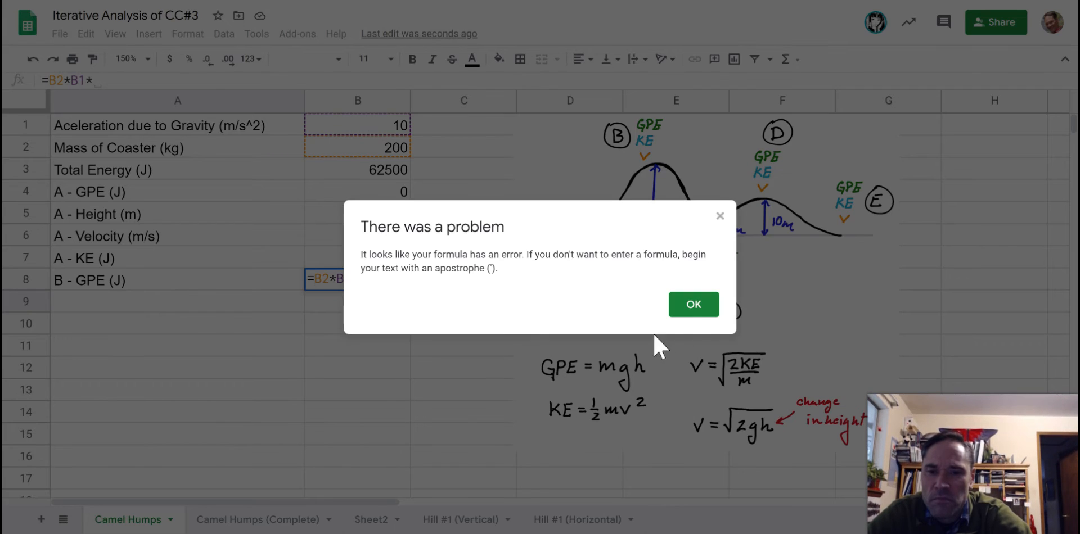
{"action": "left_click", "coordinate": [697, 310]}
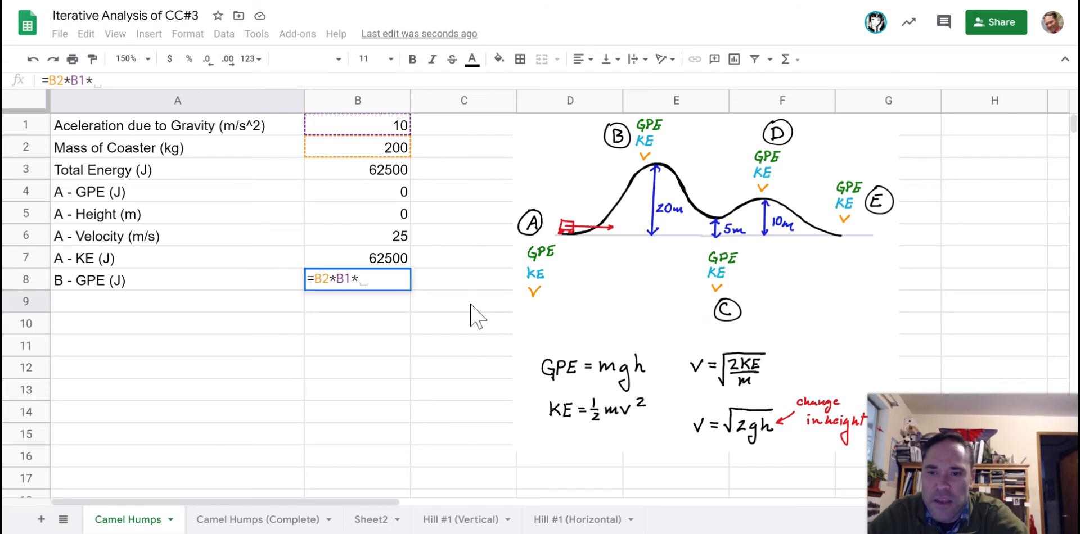
{"action": "key", "text": "BackSpace"}
{"action": "key", "text": "Return"}
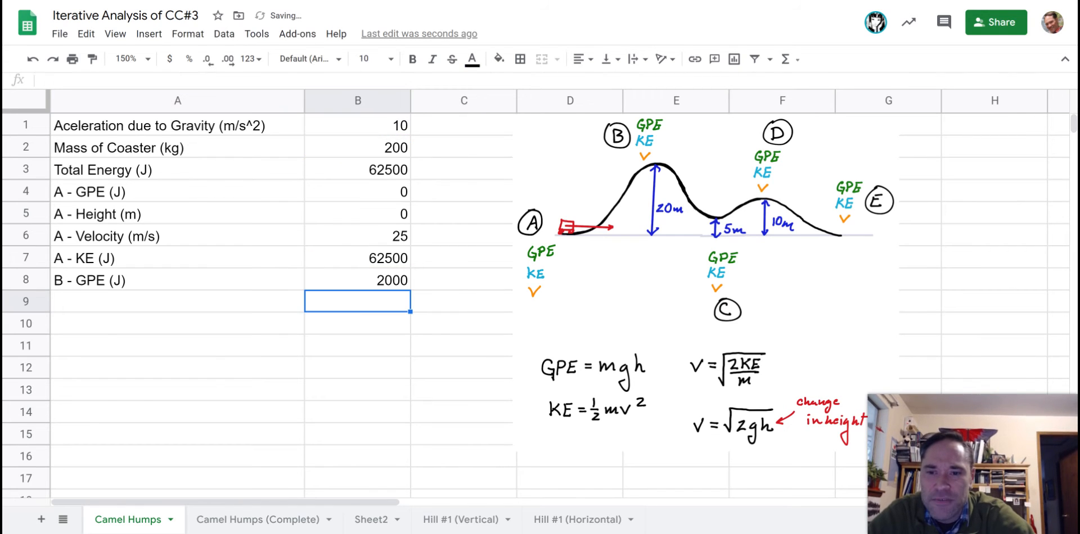
- Enter the label "B - Height (m)" in cell A9 for the height at point B
{"action": "left_click", "coordinate": [85, 305]}
{"action": "type", "text": "B"}
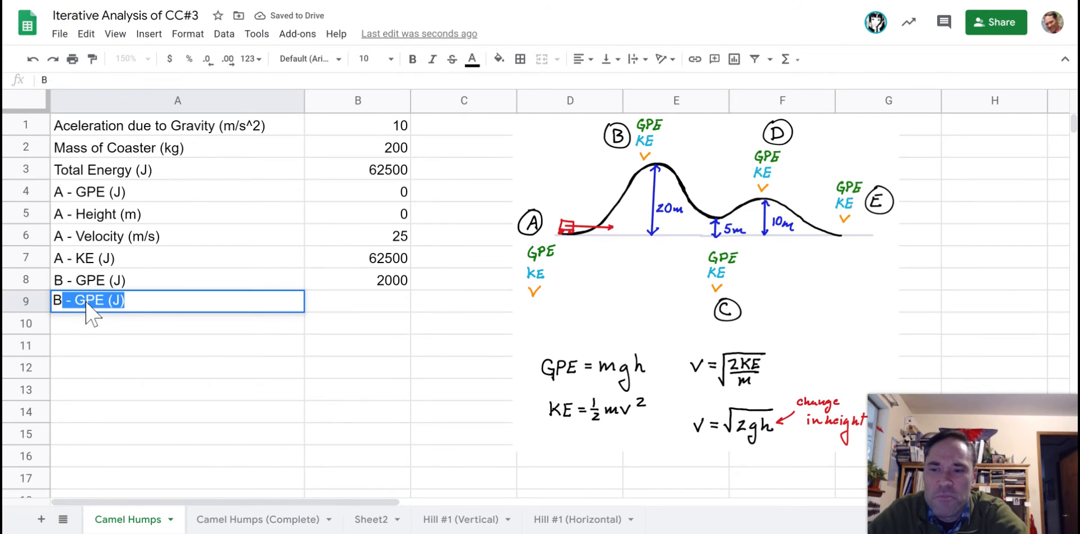
{"action": "type", "text": " - "}
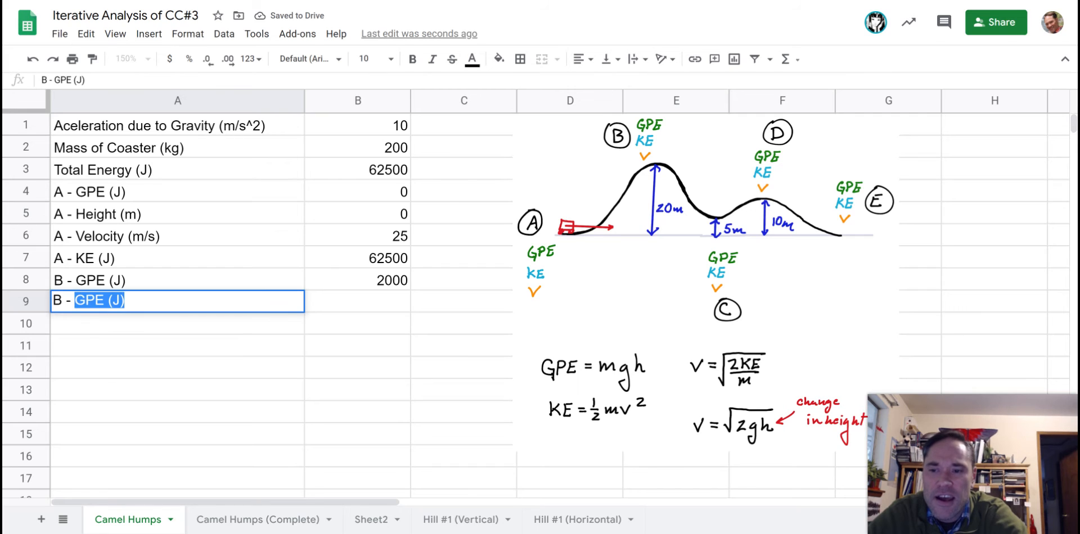
{"action": "type", "text": "Height"}
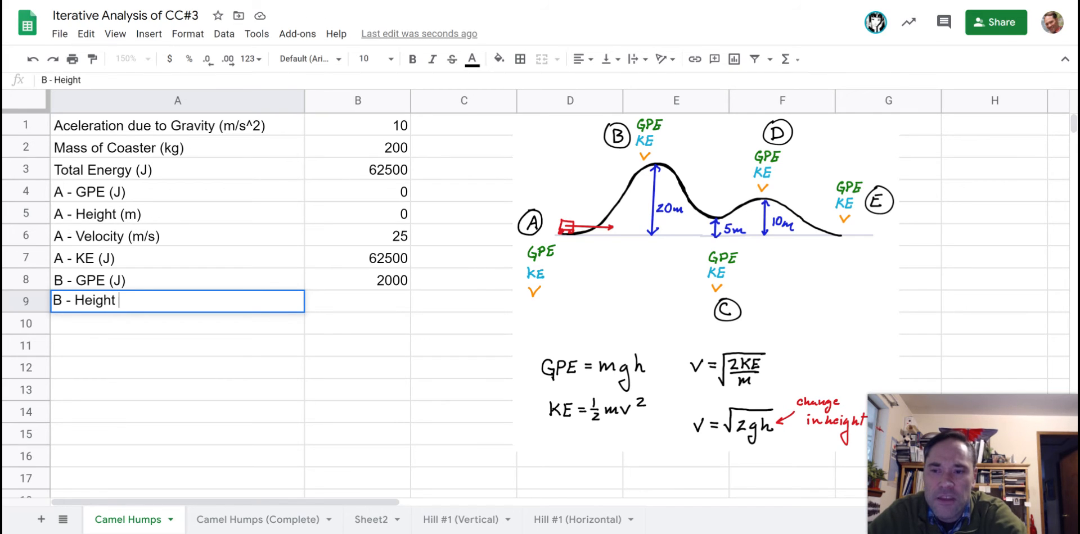
{"action": "type", "text": " (M"}
{"action": "key", "text": "BackSpace"}
{"action": "type", "text": "m)"}
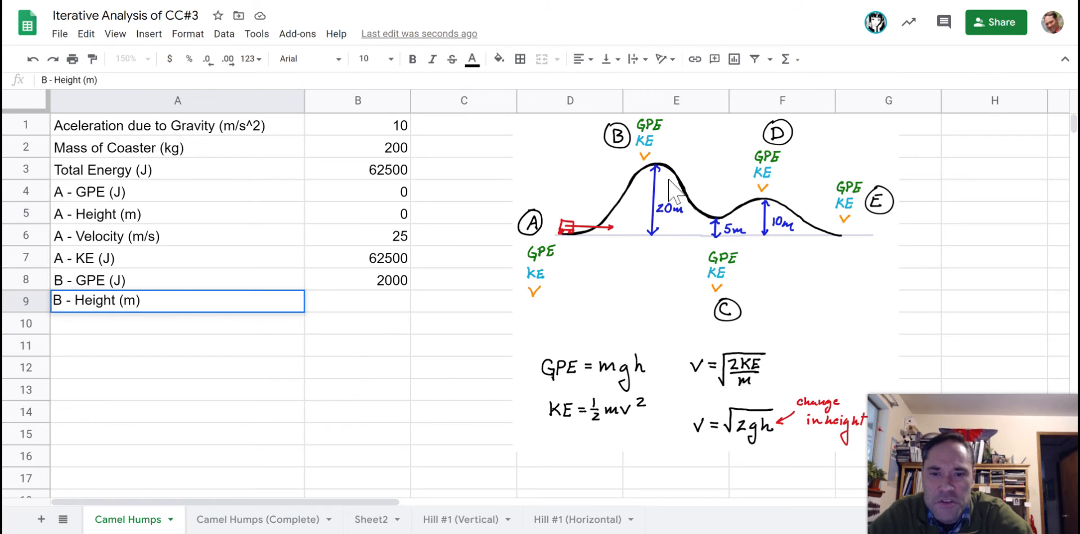
- Enter 20 in cell B9 as the height at point B
{"action": "double_click", "coordinate": [394, 284]}
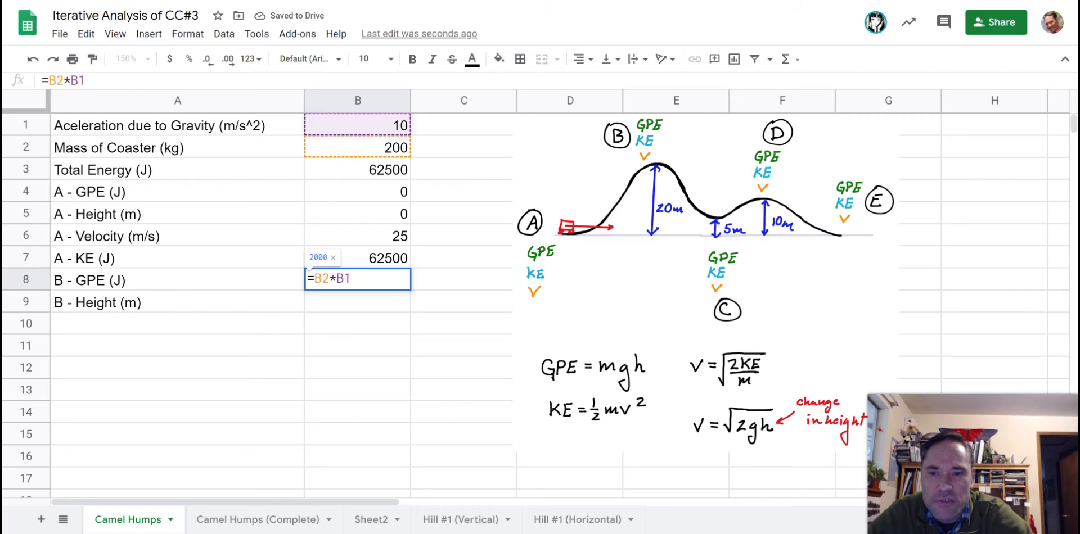
{"action": "left_click", "coordinate": [378, 312]}
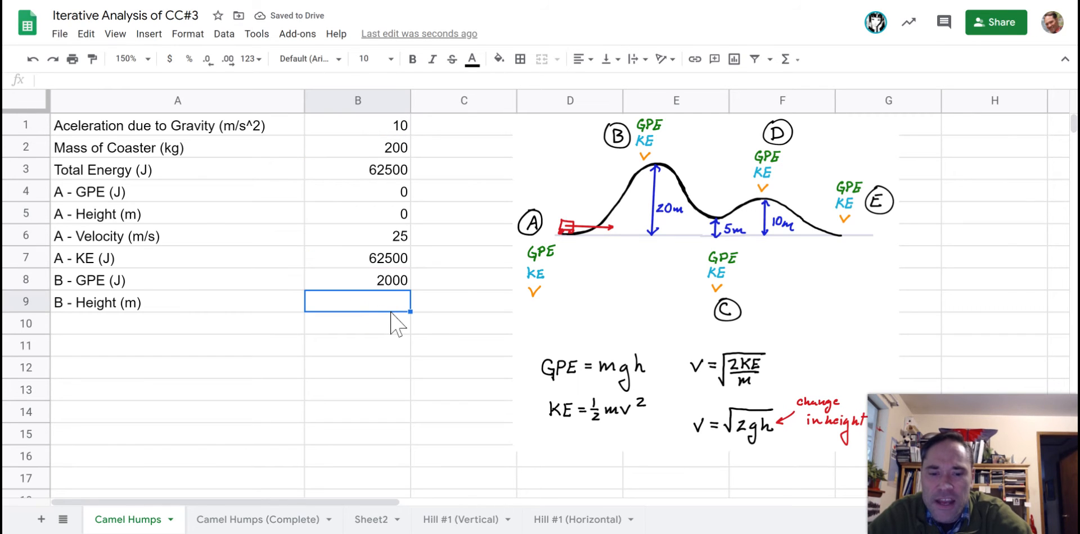
{"action": "type", "text": "20"}
{"action": "key", "text": "Return"}
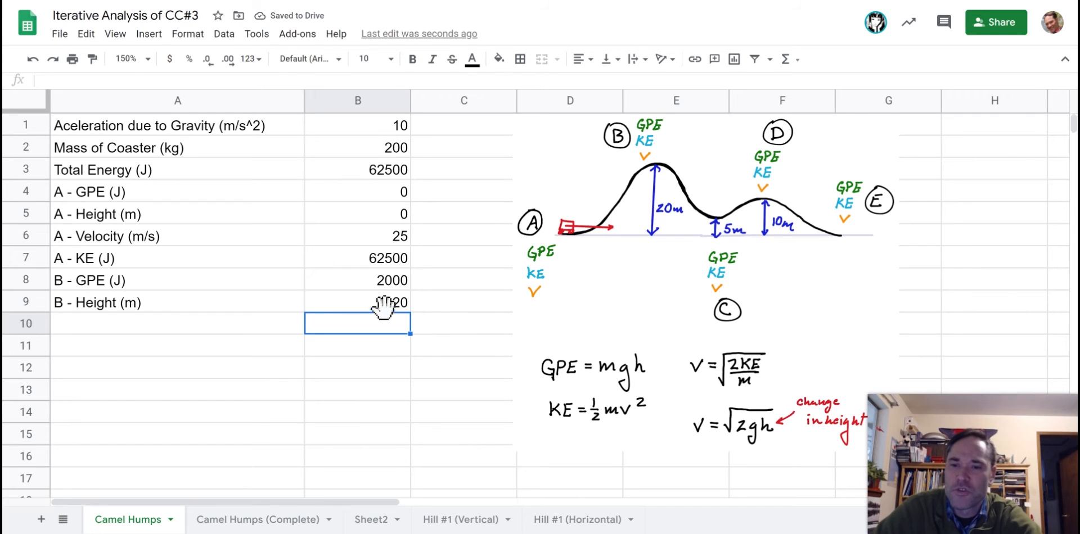
- Complete point B's potential energy formula in cell B8 as =B2*B1*B9 by multiplying in the height
{"action": "left_click", "coordinate": [392, 280]}
{"action": "double_click", "coordinate": [392, 280]}
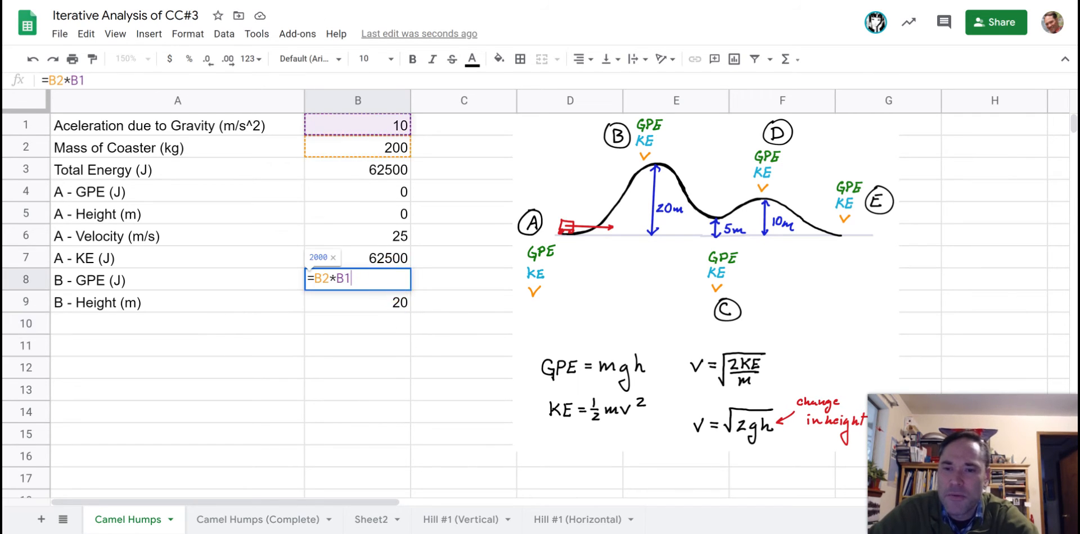
{"action": "type", "text": "*2"}
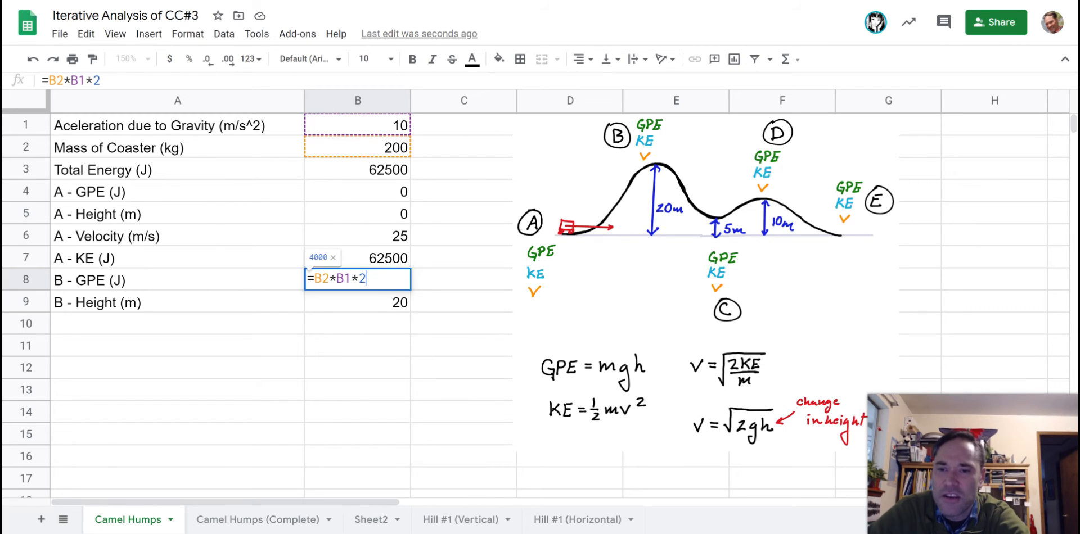
{"action": "key", "text": "BackSpace"}
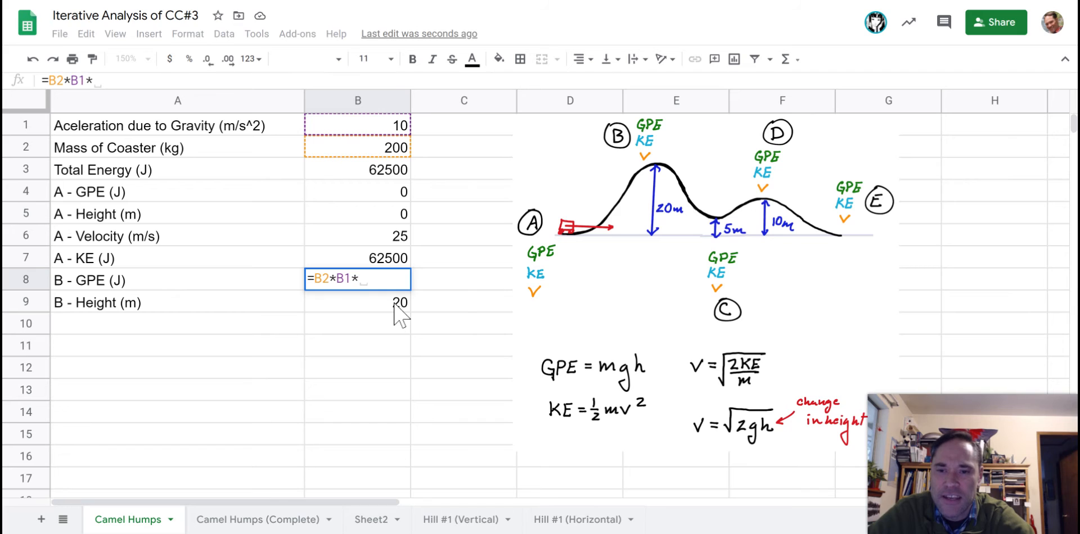
{"action": "left_click", "coordinate": [397, 306]}
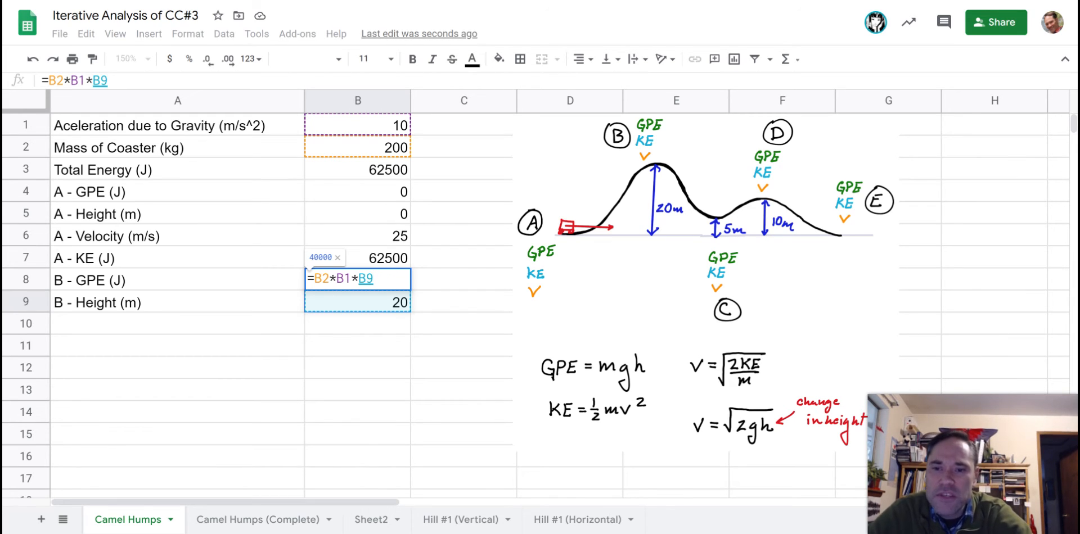
{"action": "key", "text": "Return"}
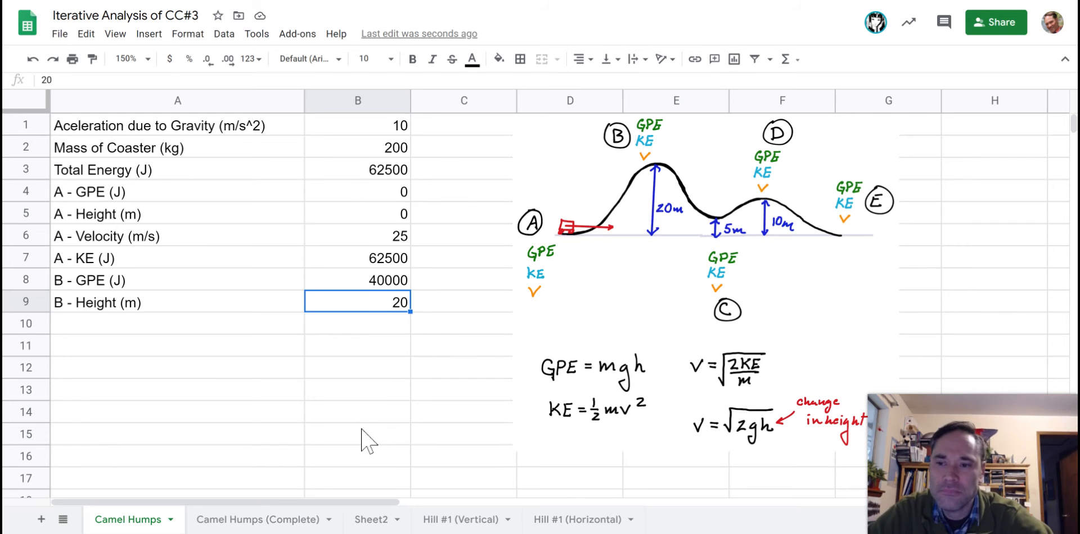
{"action": "left_click", "coordinate": [399, 285]}
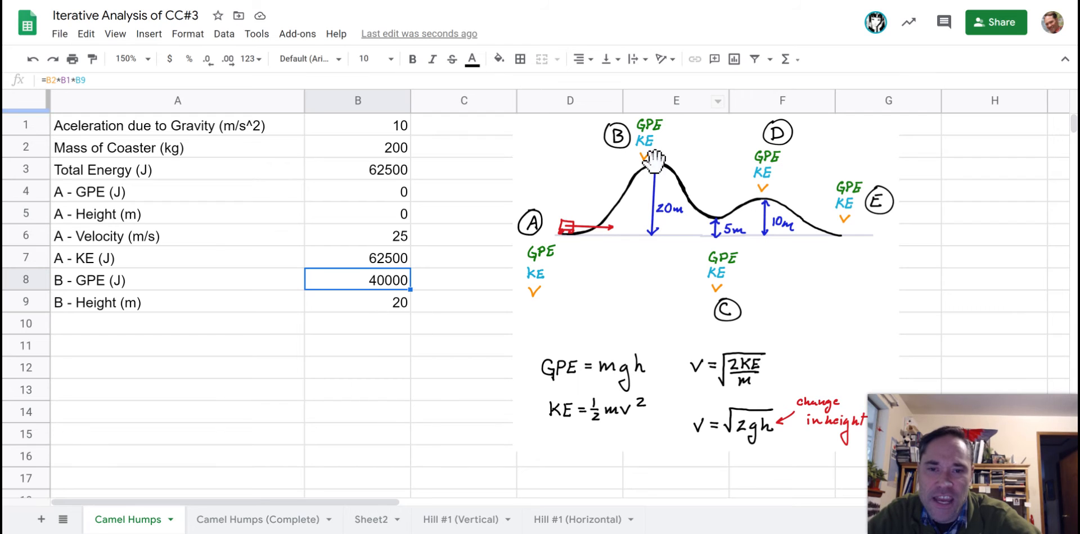
{"action": "left_click", "coordinate": [401, 175]}
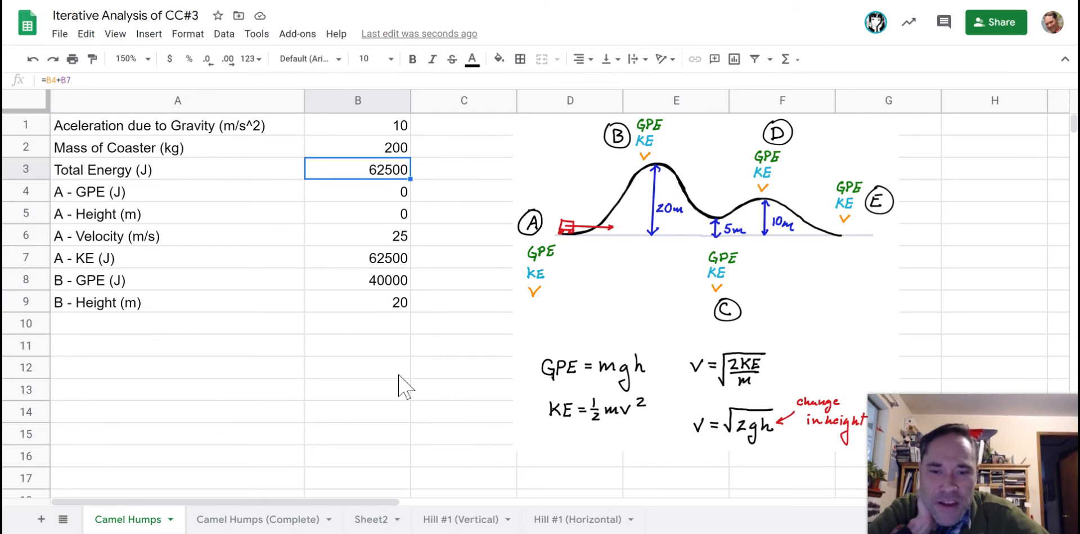
{"action": "left_click", "coordinate": [394, 285]}
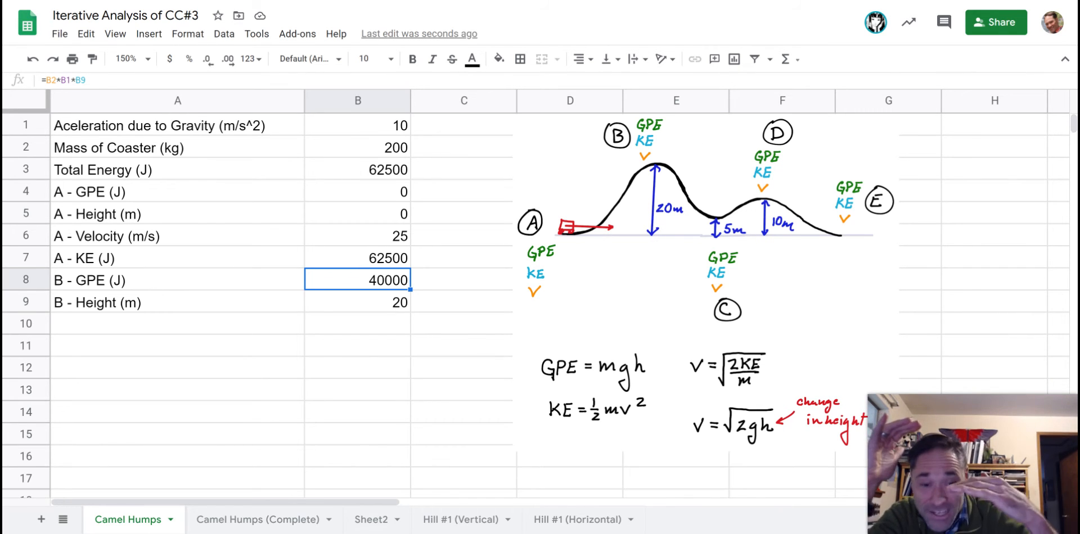
- Enter the label "B - KE (J)" in cell A10 for the kinetic energy at point B
{"action": "left_click", "coordinate": [216, 322]}
{"action": "type", "text": "B"}
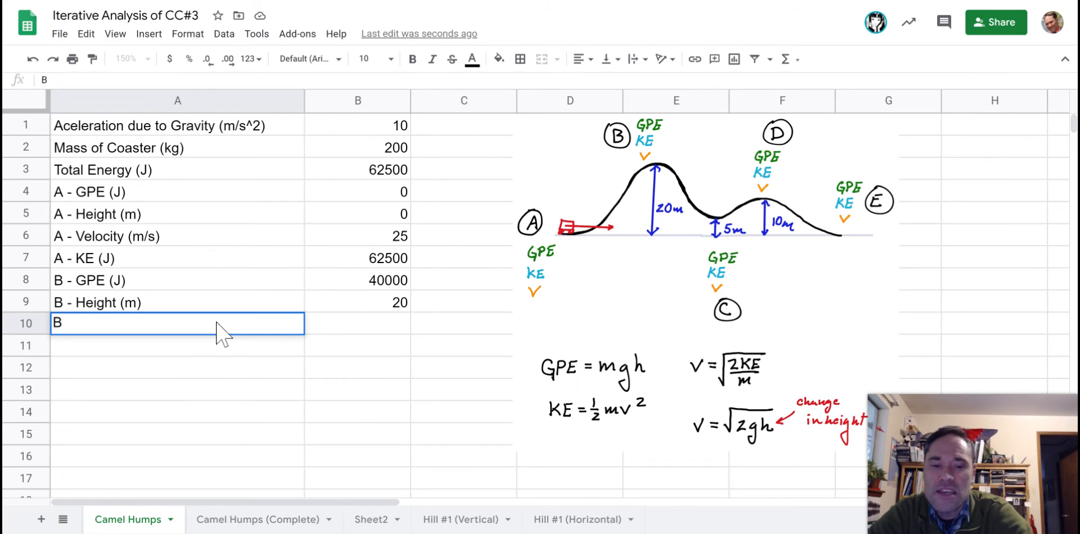
{"action": "type", "text": " - K"}
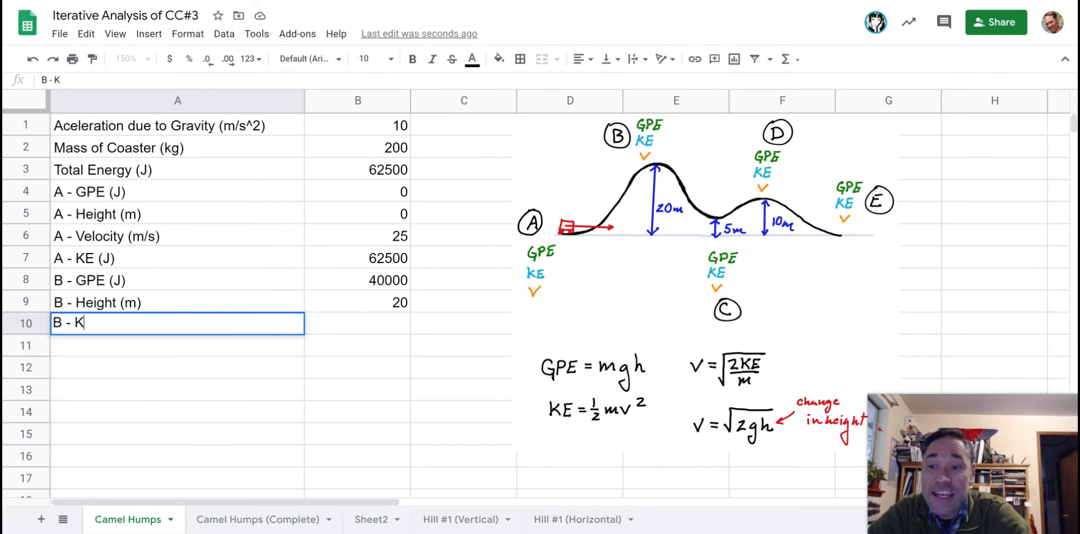
{"action": "type", "text": "E "}
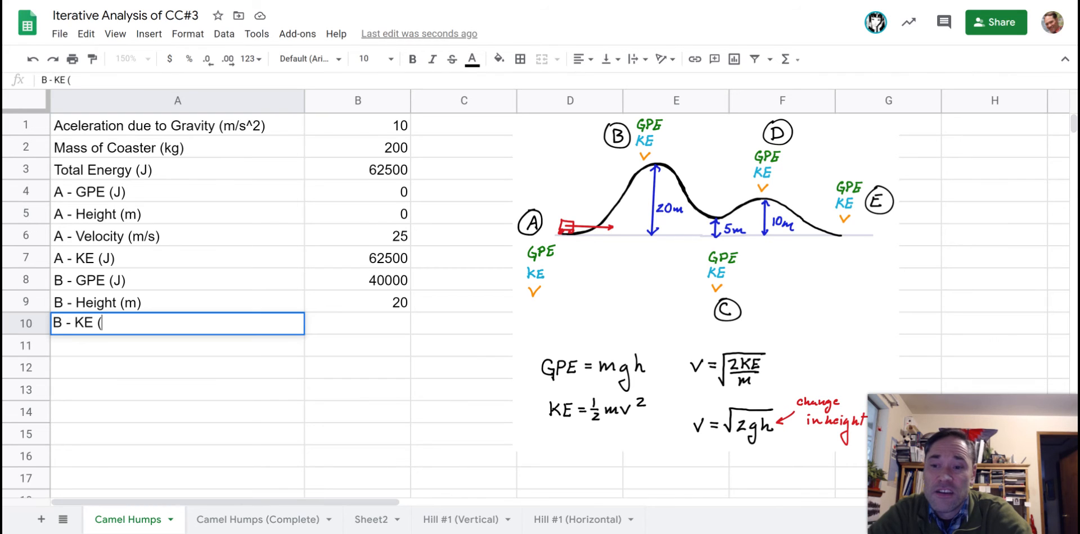
{"action": "type", "text": "(J)"}
{"action": "key", "text": "Return"}
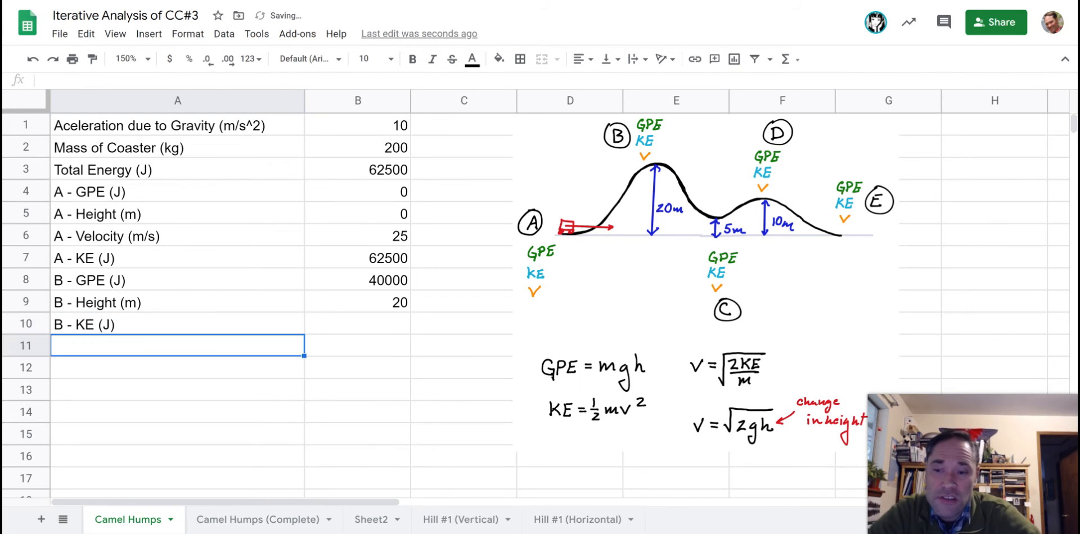
- Enter the formula =B3-B8 in cell B10 to compute point B's kinetic energy from the total and potential energy
{"action": "key", "text": "Up"}
{"action": "key", "text": "Right"}
{"action": "type", "text": "="}
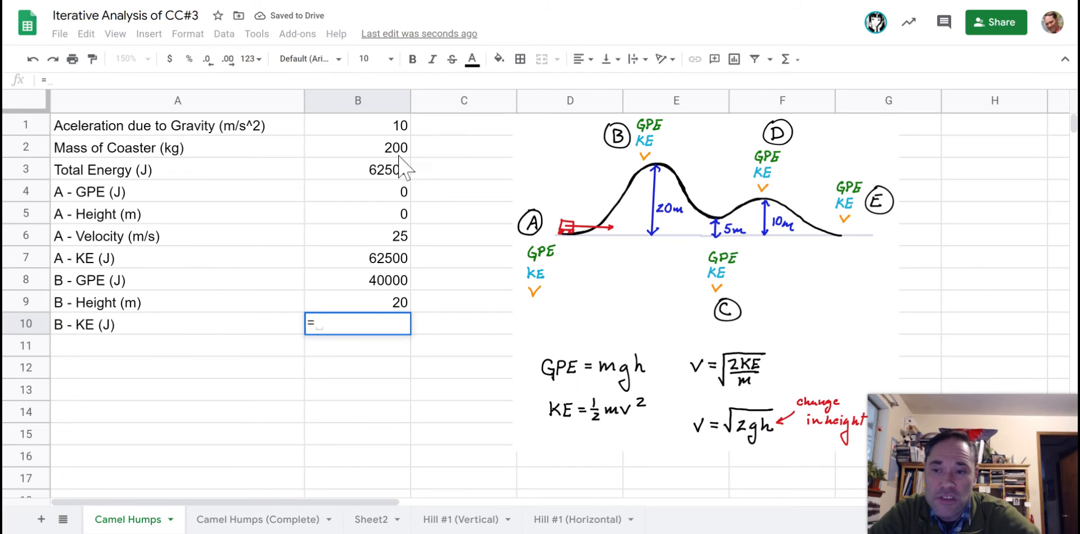
{"action": "left_click", "coordinate": [391, 170]}
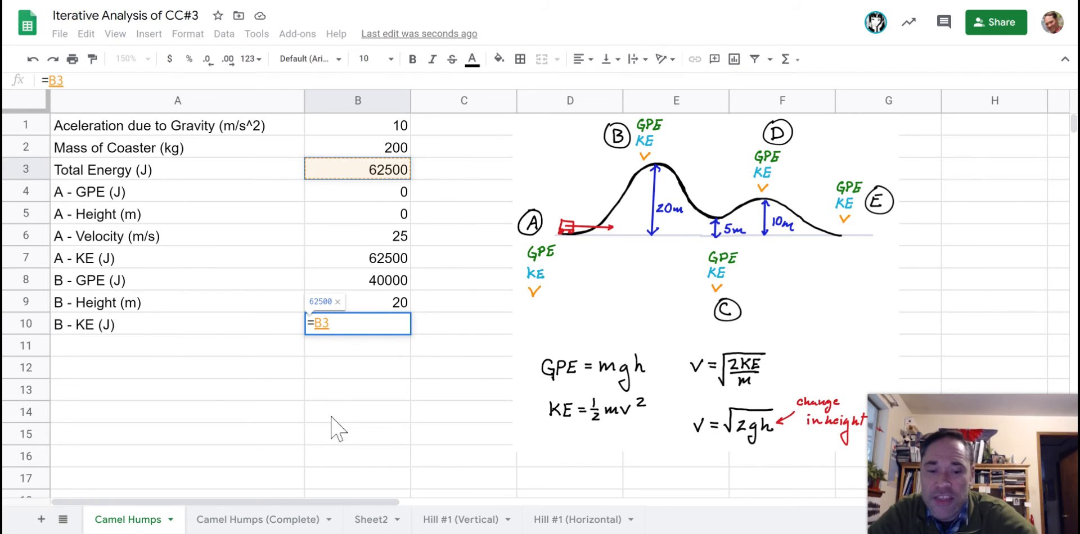
{"action": "type", "text": "-"}
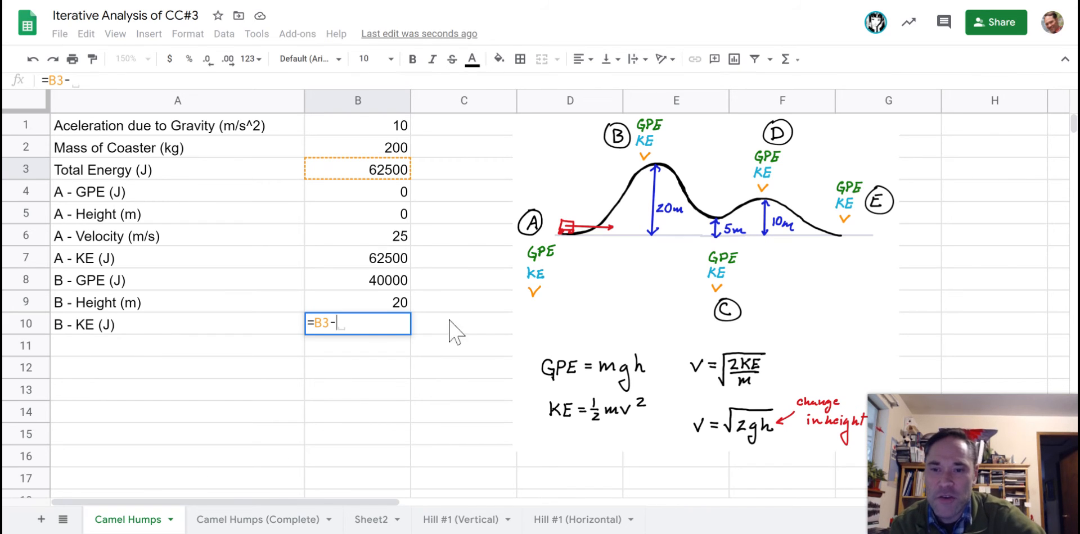
{"action": "left_click", "coordinate": [401, 281]}
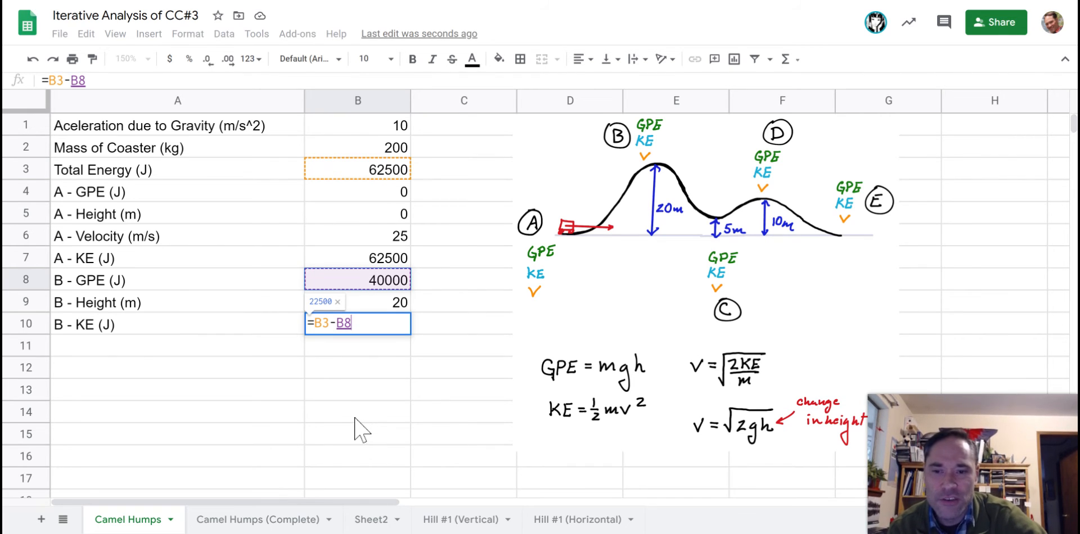
{"action": "key", "text": "Return"}
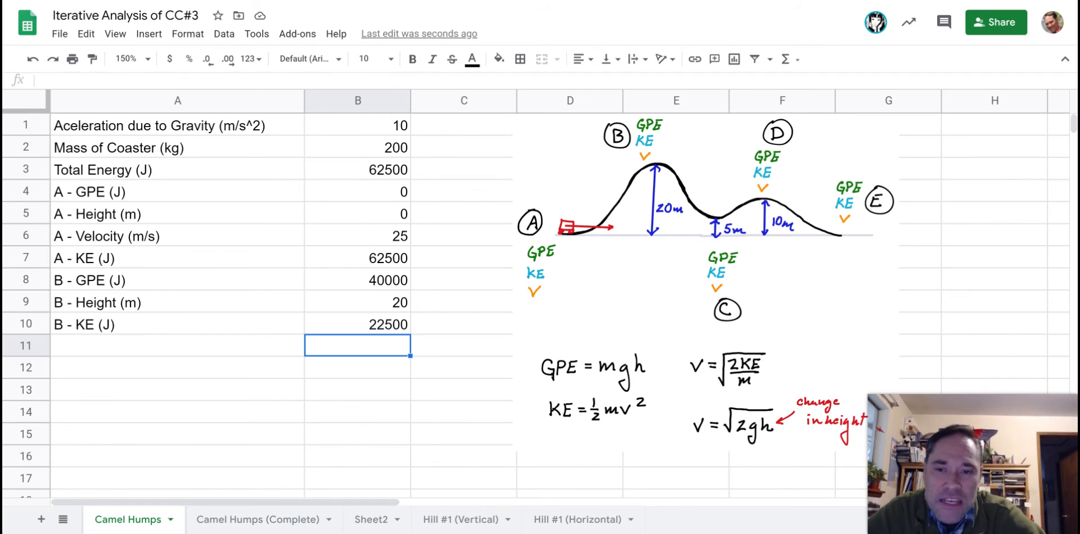
- Set the velocity at point A in cell B6 to 30 m/s
{"action": "left_click", "coordinate": [404, 240]}
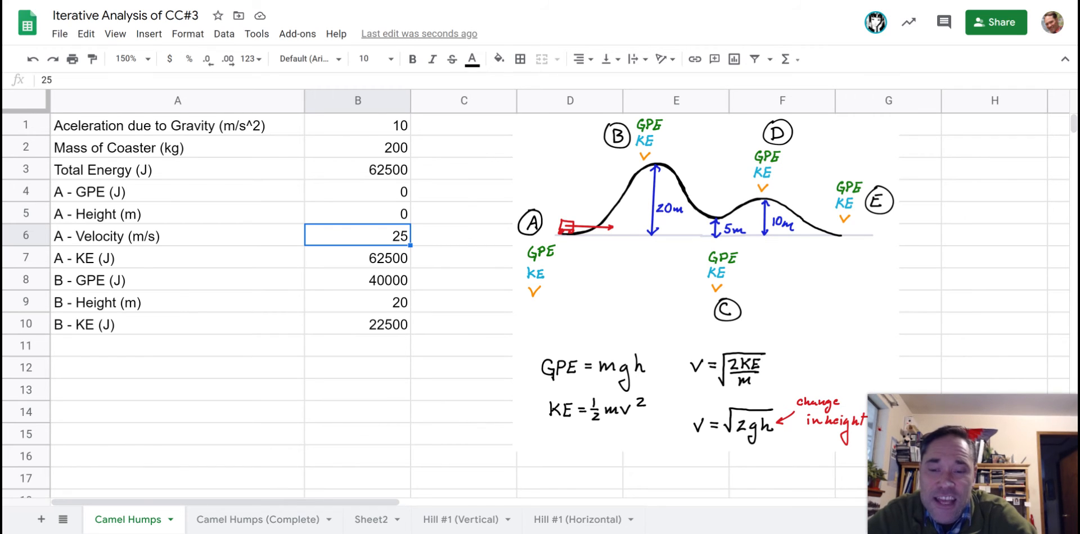
{"action": "type", "text": "30"}
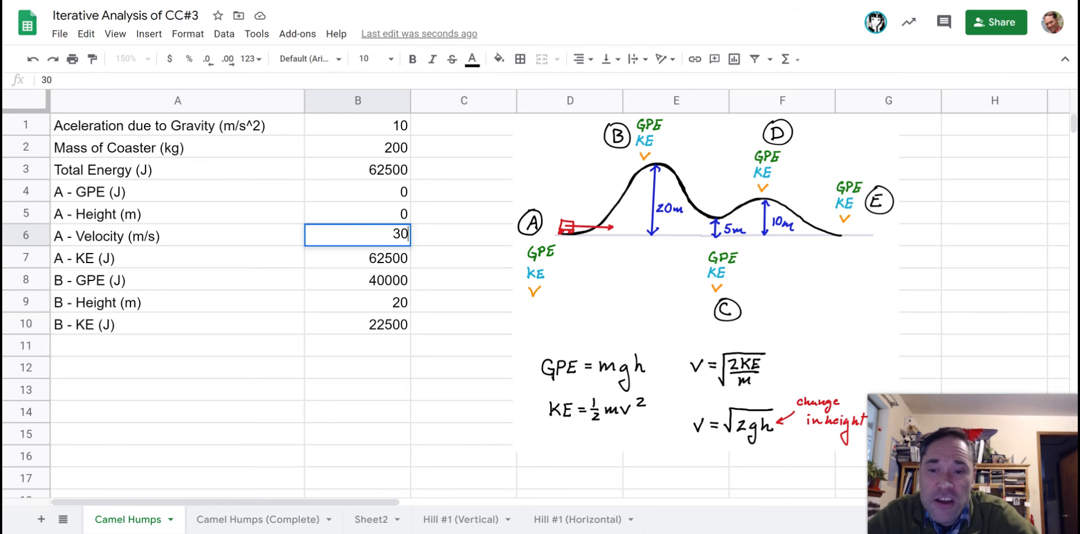
{"action": "key", "text": "Return"}
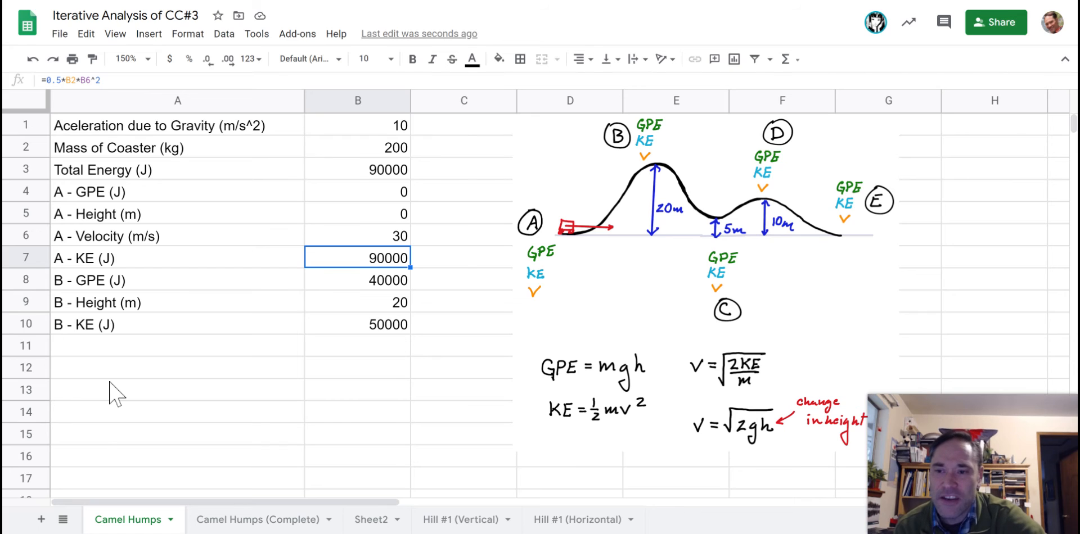
- Enter the label "B - Velocity (m/s)" in cell A11 for the velocity at point B
{"action": "left_click", "coordinate": [72, 195]}
{"action": "left_click", "coordinate": [89, 218]}
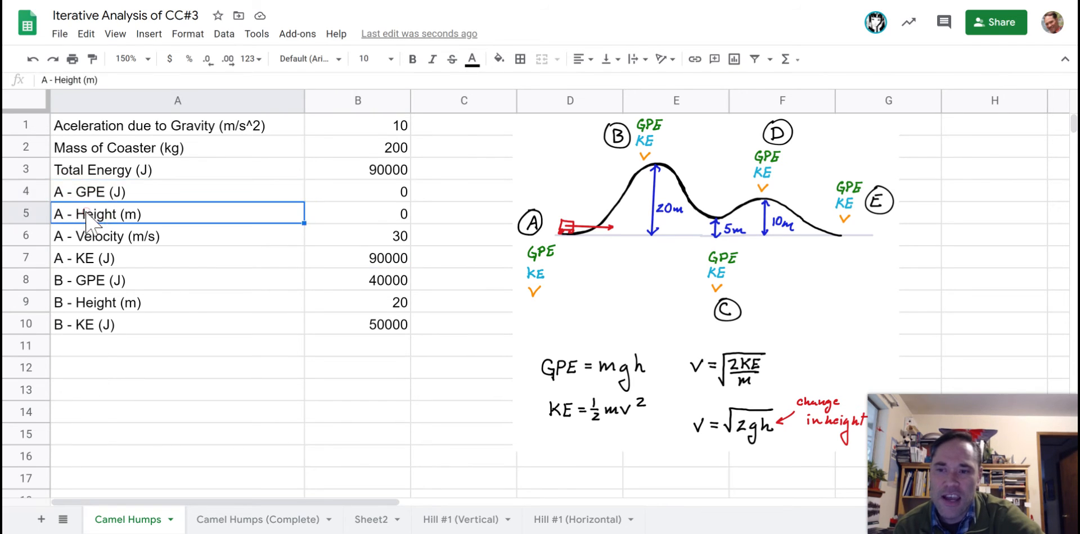
{"action": "left_click", "coordinate": [92, 239]}
{"action": "left_click", "coordinate": [90, 260]}
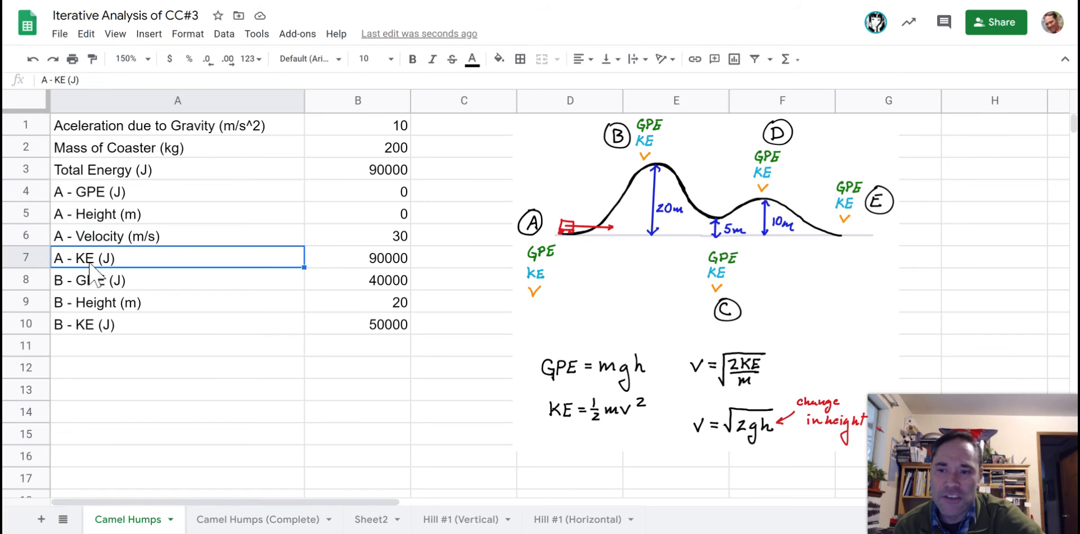
{"action": "left_click", "coordinate": [112, 347]}
{"action": "double_click", "coordinate": [112, 347]}
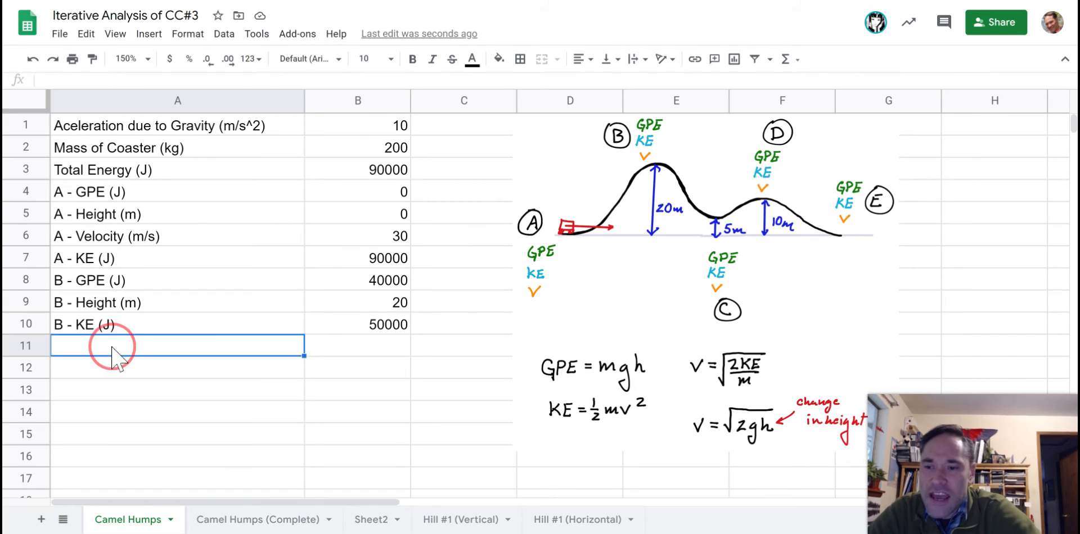
{"action": "type", "text": "B -"}
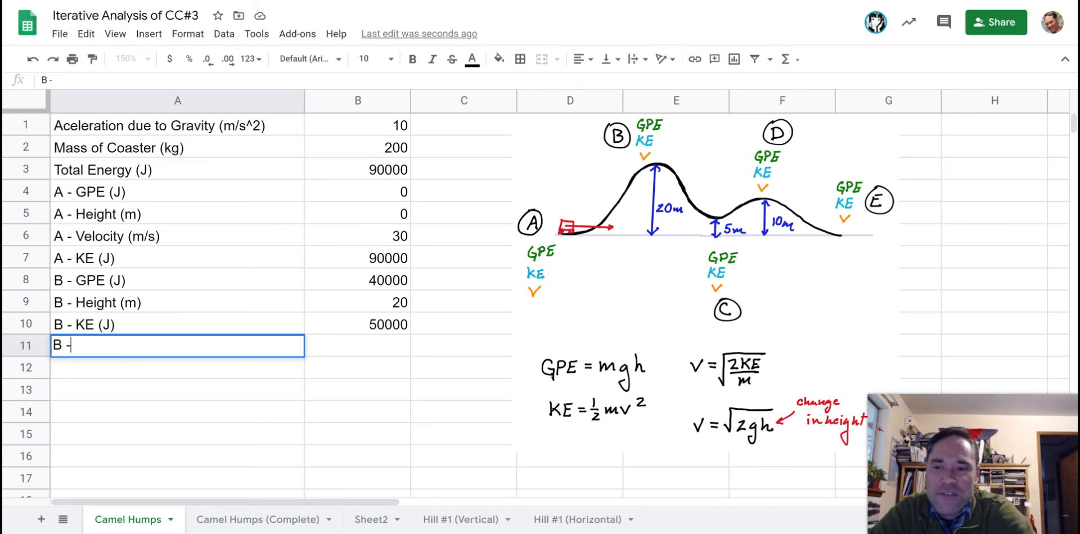
{"action": "type", "text": " v"}
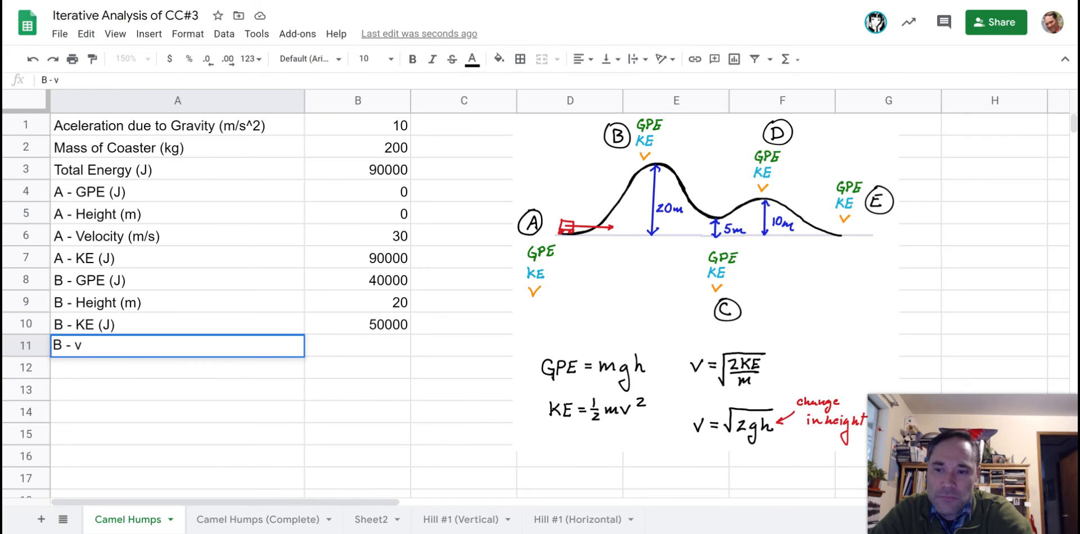
{"action": "key", "text": "BackSpace"}
{"action": "type", "text": "Velocity"}
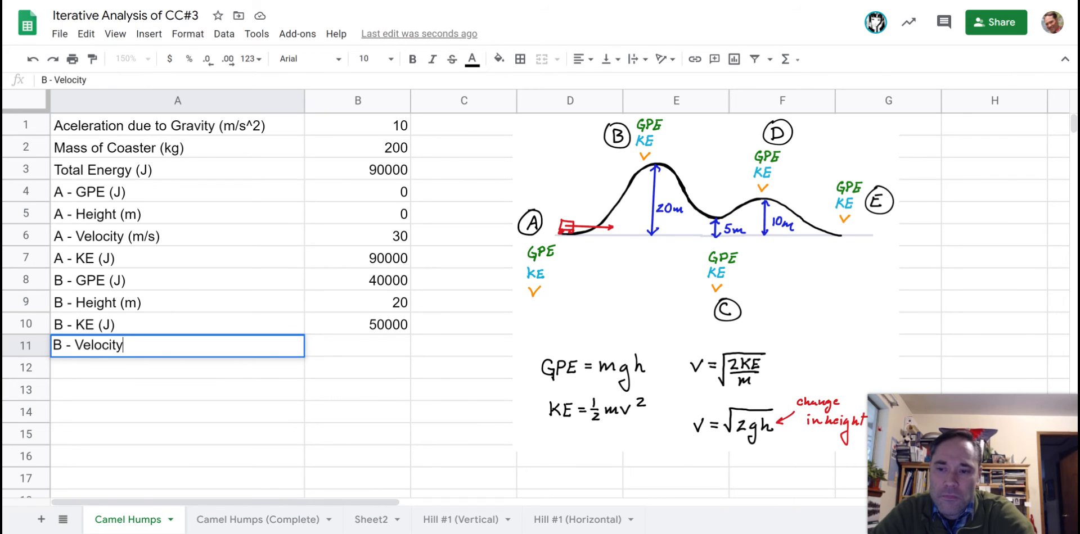
{"action": "type", "text": " (m/s)"}
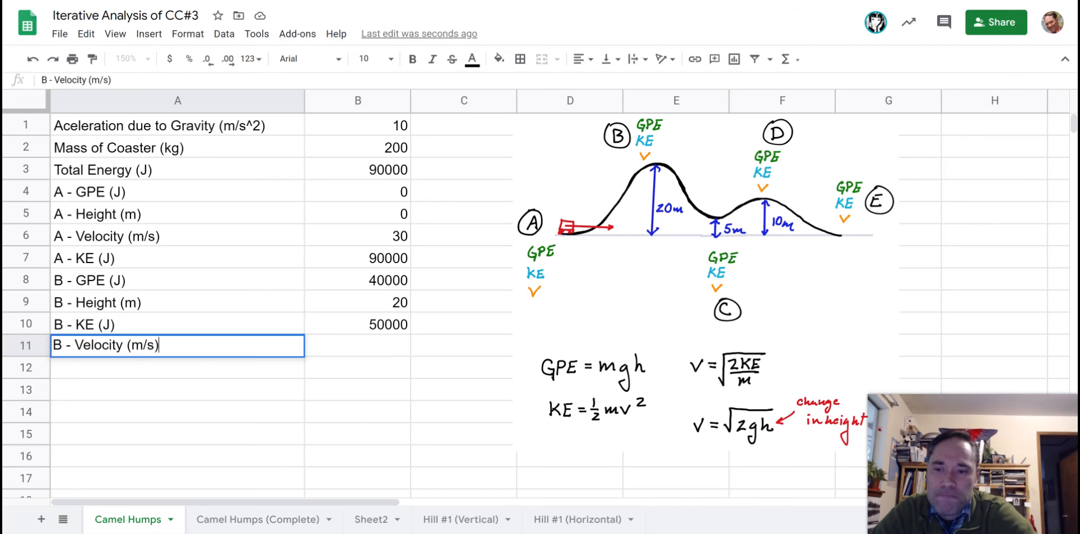
{"action": "left_click", "coordinate": [205, 409]}
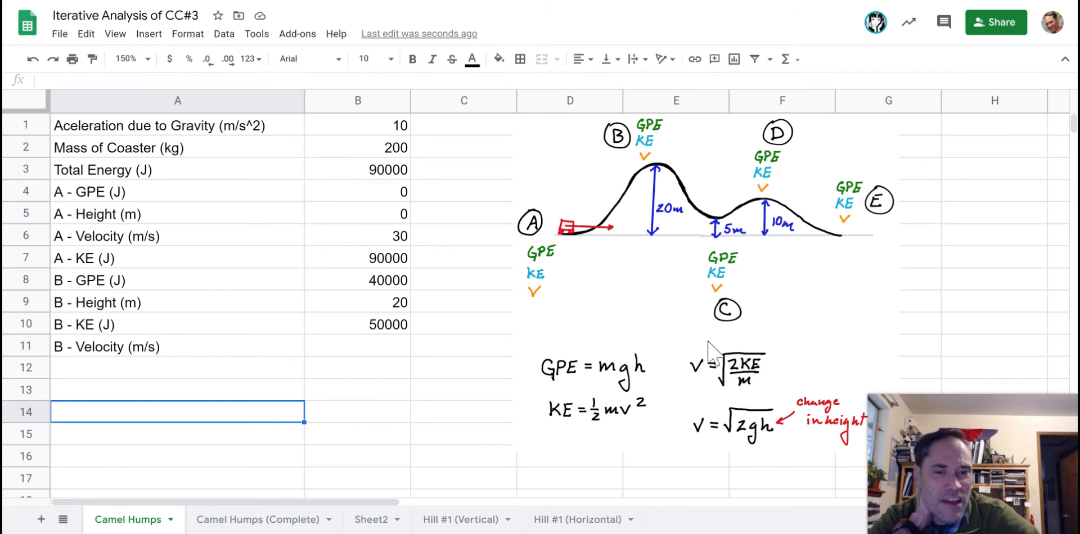
- Enter the formula =sqrt(2*B10/B2) in cell B11 to compute point B's velocity from its kinetic energy and the coaster's mass
{"action": "double_click", "coordinate": [399, 344]}
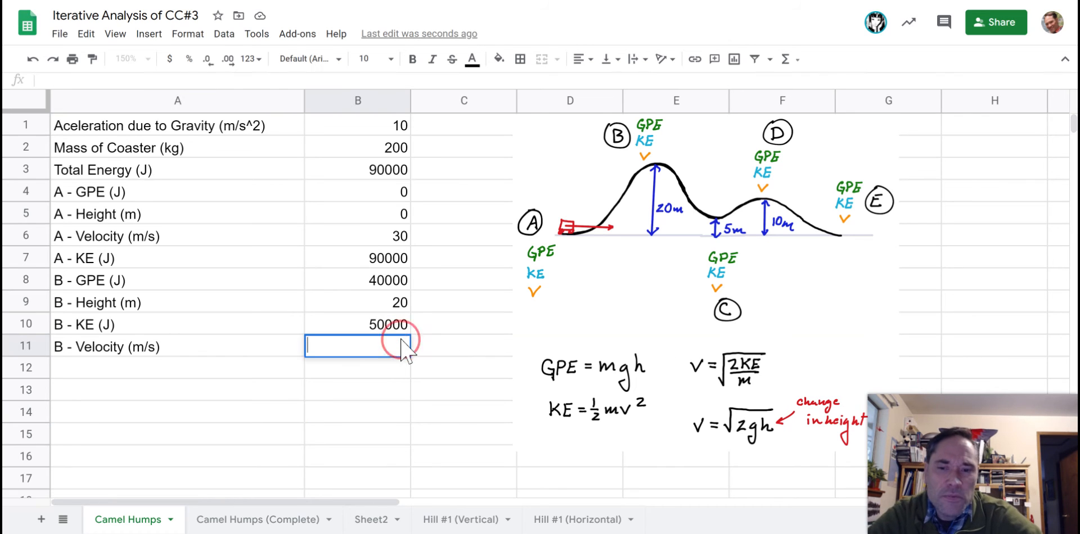
{"action": "type", "text": "="}
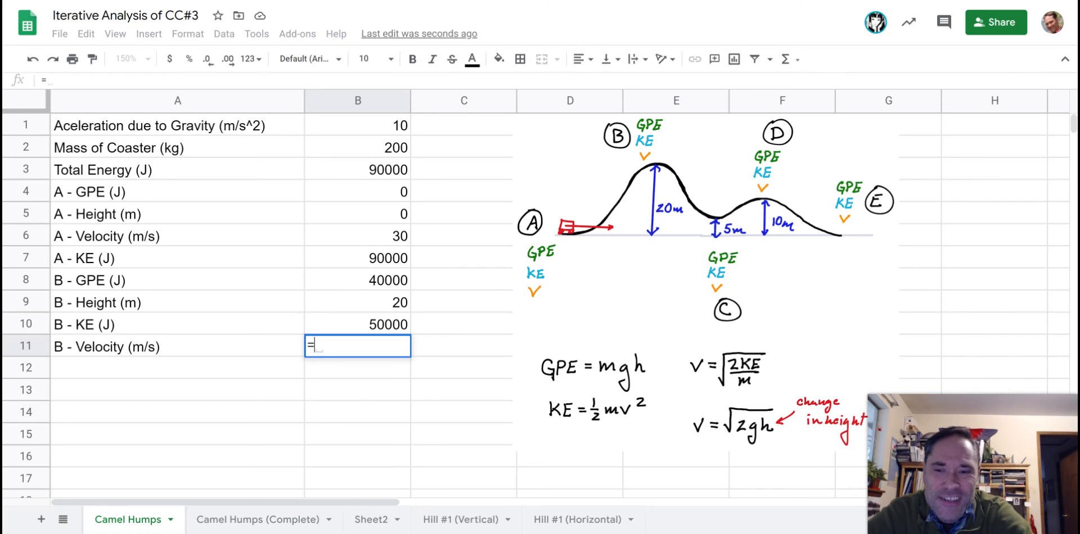
{"action": "type", "text": "sqrt("}
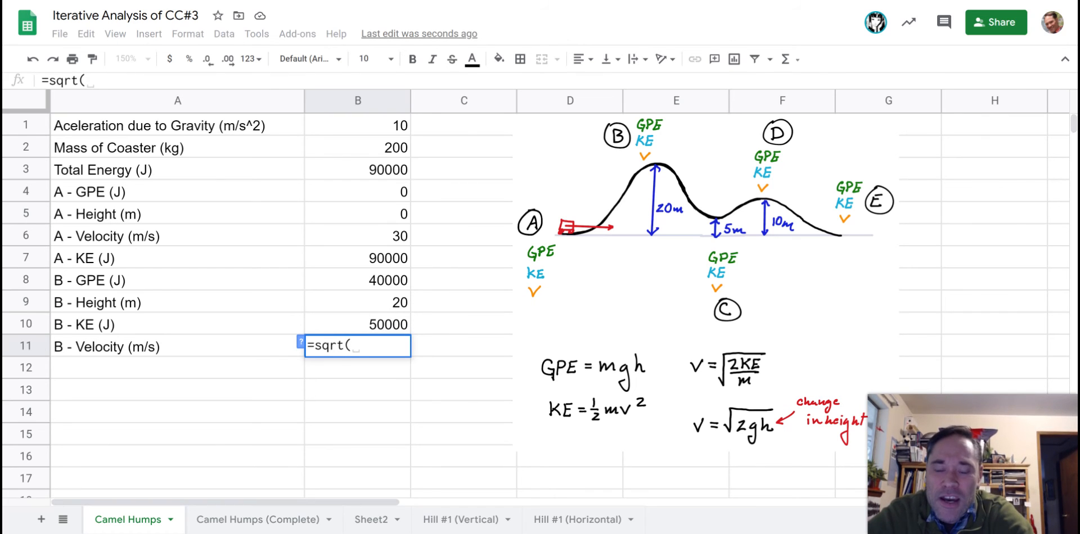
{"action": "type", "text": "2"}
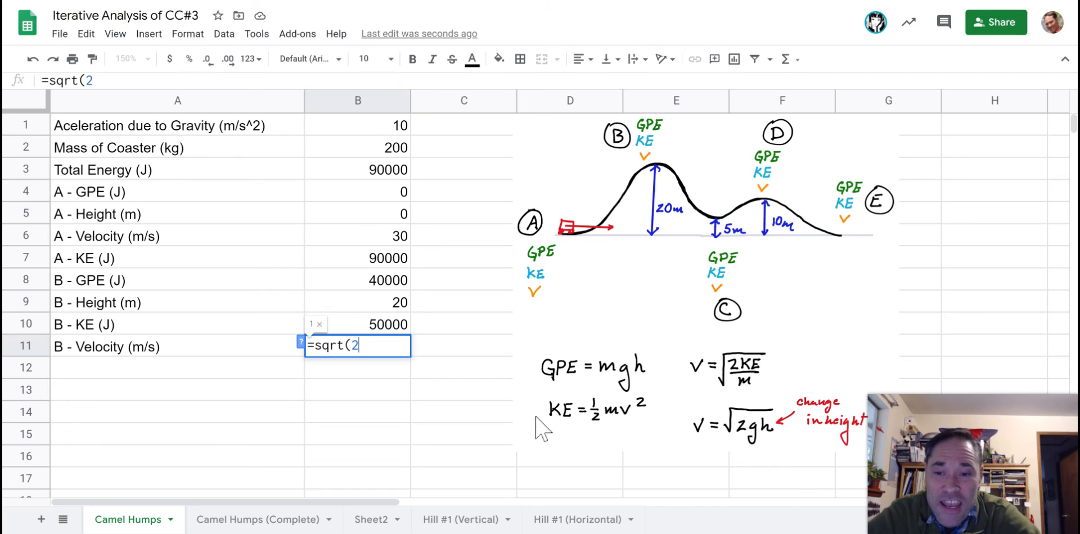
{"action": "type", "text": "*"}
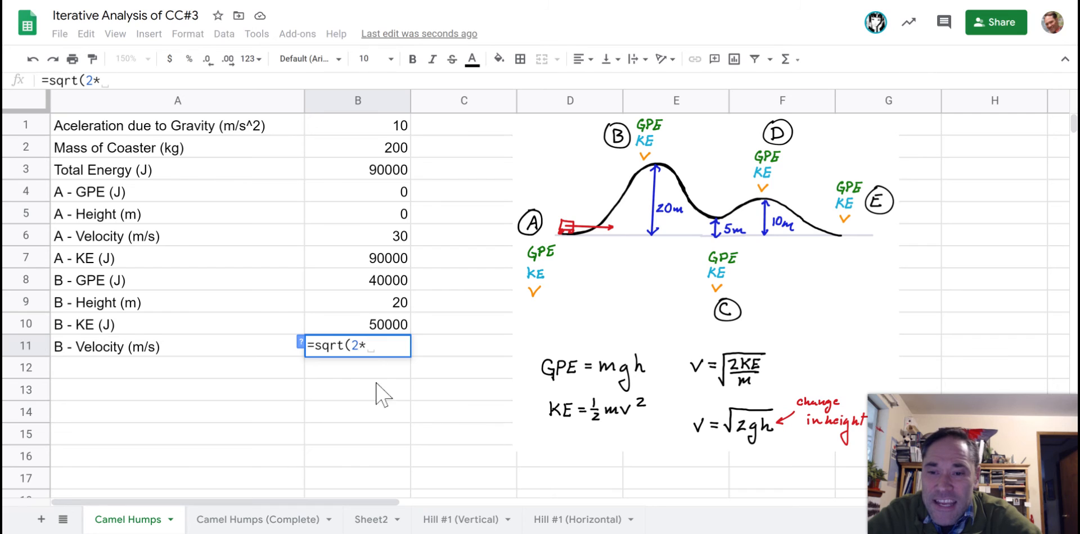
{"action": "left_click", "coordinate": [388, 332]}
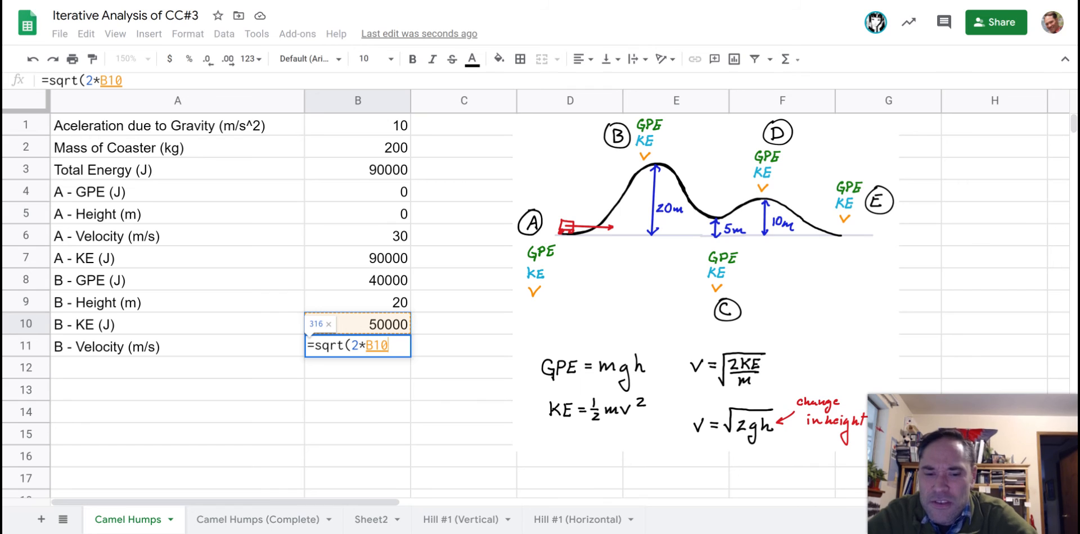
{"action": "type", "text": "/"}
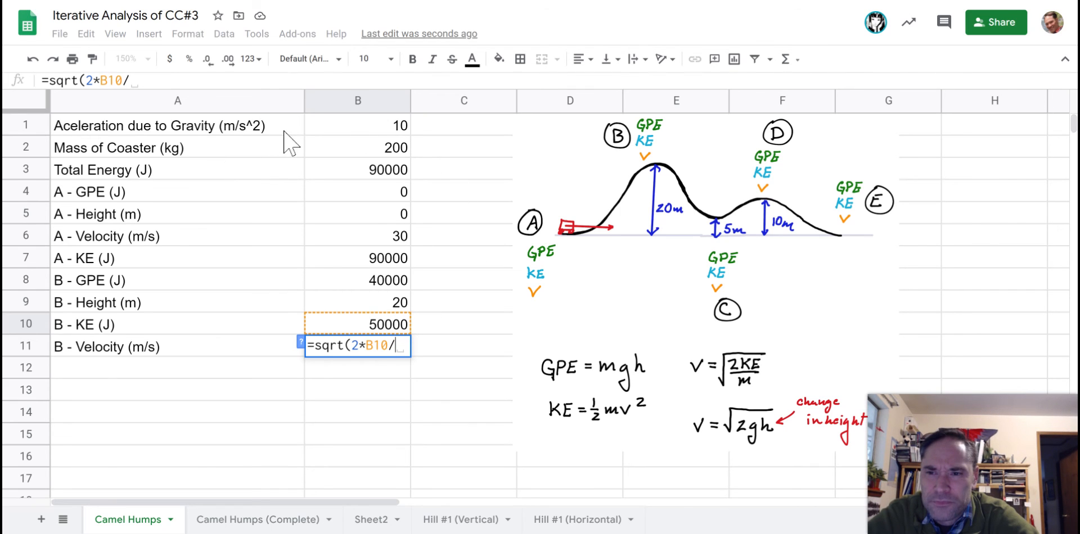
{"action": "left_click", "coordinate": [365, 150]}
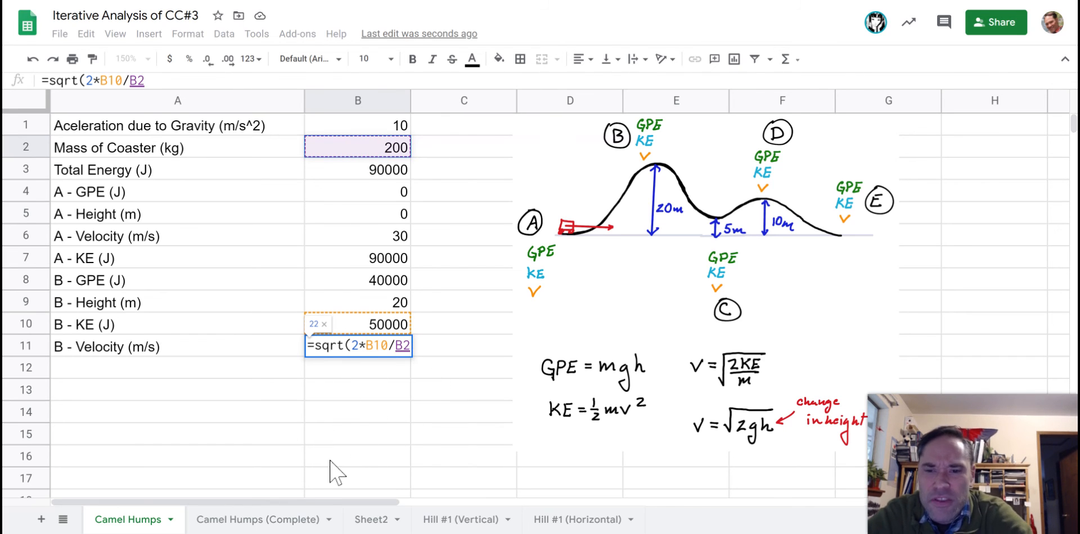
{"action": "type", "text": ")"}
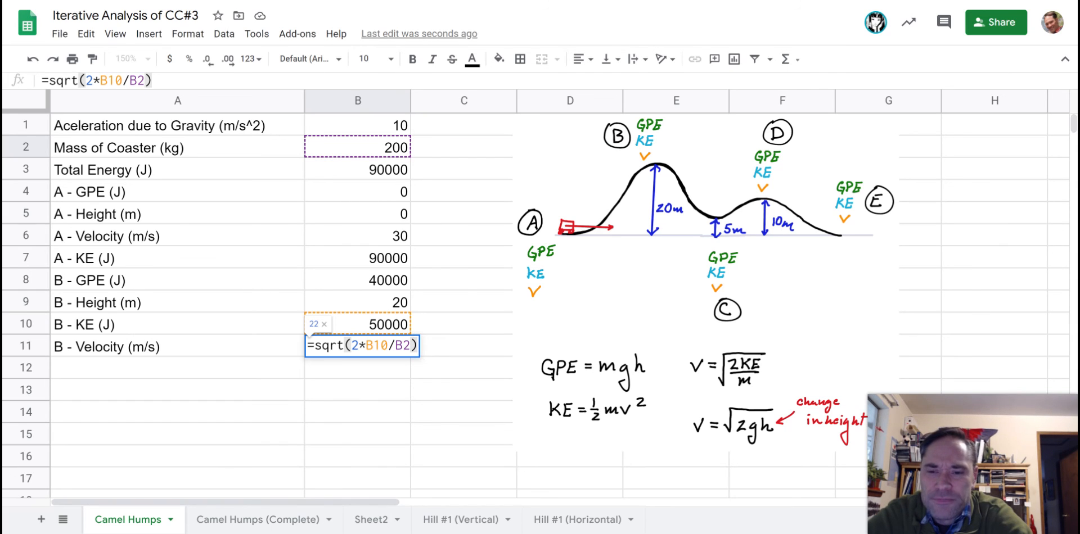
{"action": "key", "text": "Return"}
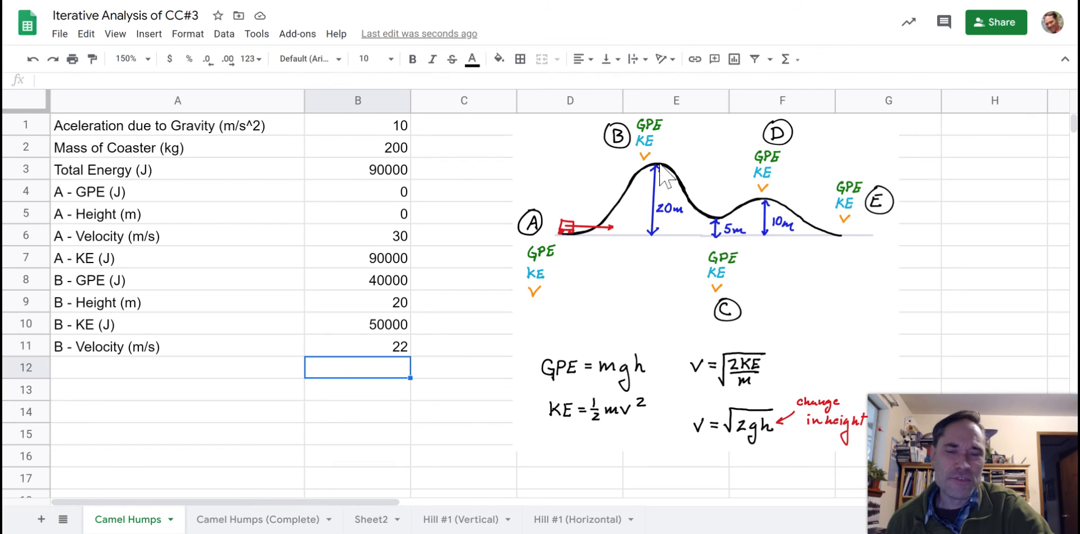
- Set the velocity at point A in cell B6 to 25 m/s
{"action": "left_click", "coordinate": [393, 243]}
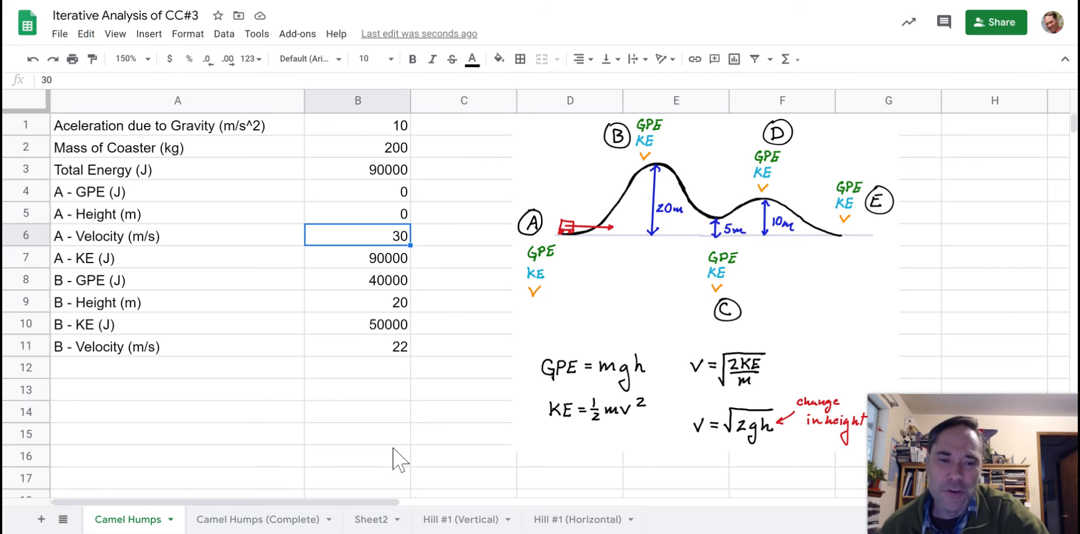
{"action": "left_click", "coordinate": [396, 239]}
{"action": "type", "text": "25"}
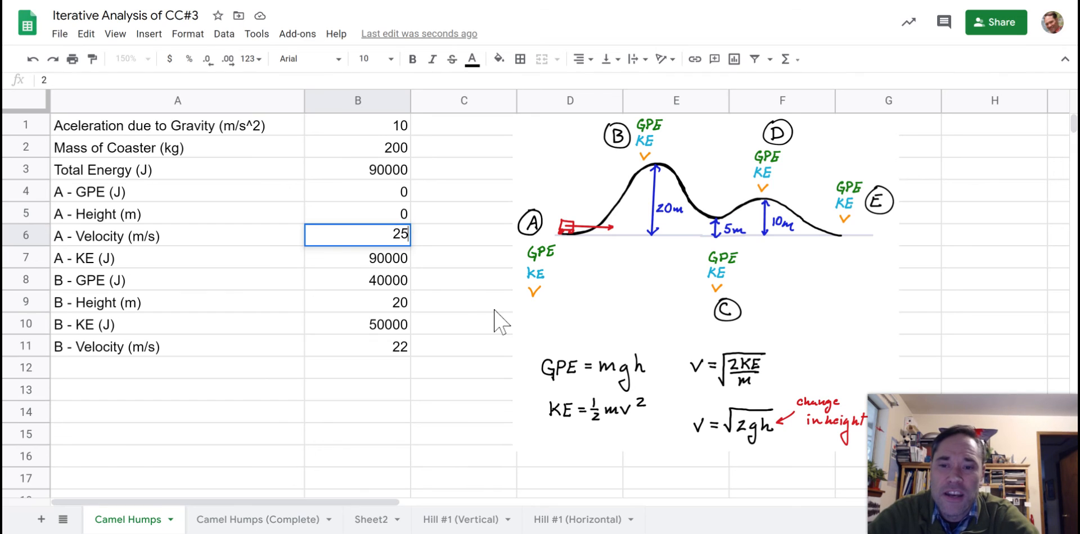
{"action": "key", "text": "Return"}
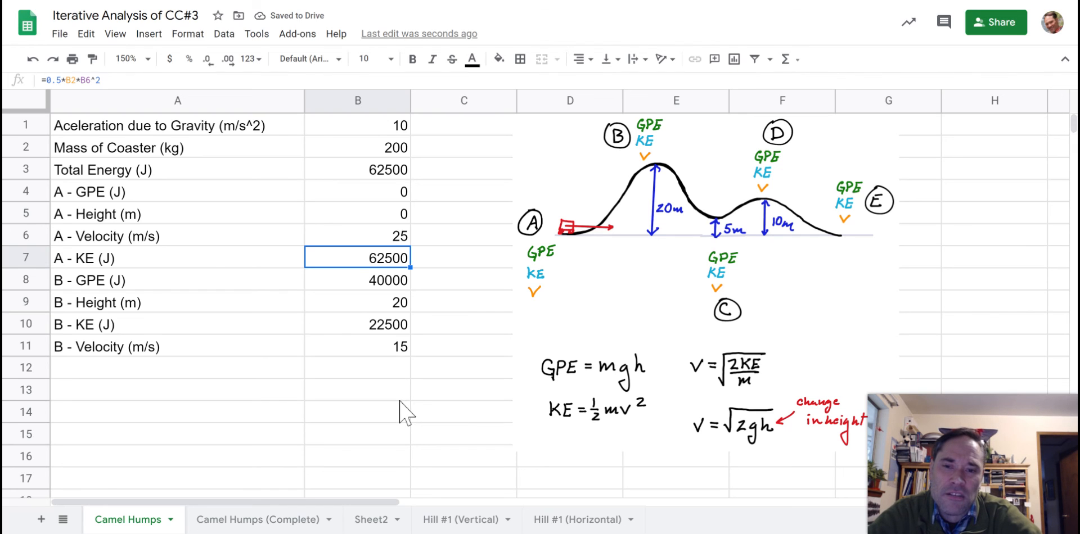
- Try a velocity of 20 m/s at point A in cell B6
{"action": "double_click", "coordinate": [402, 239]}
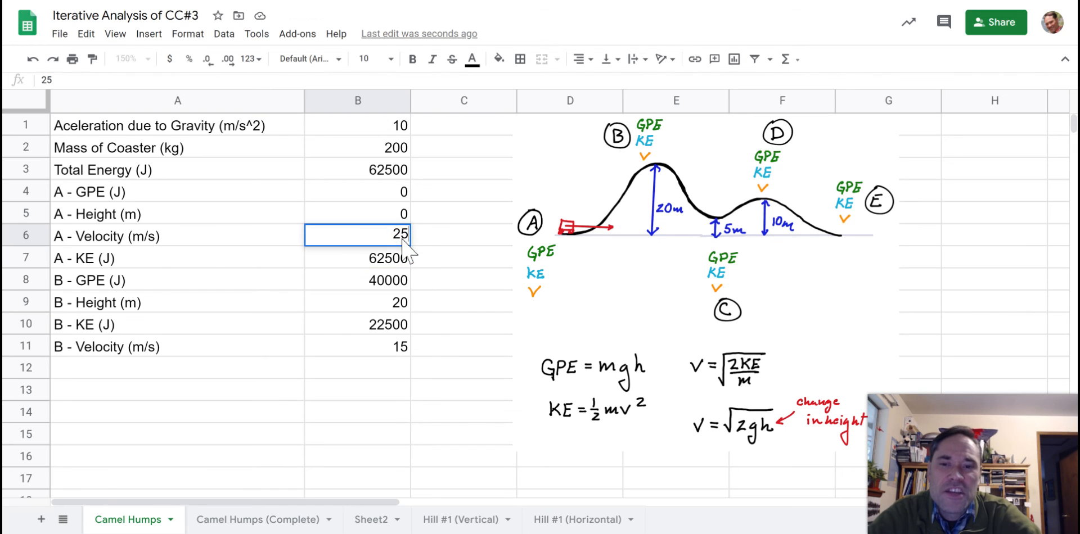
{"action": "key", "text": "BackSpace"}
{"action": "type", "text": "0"}
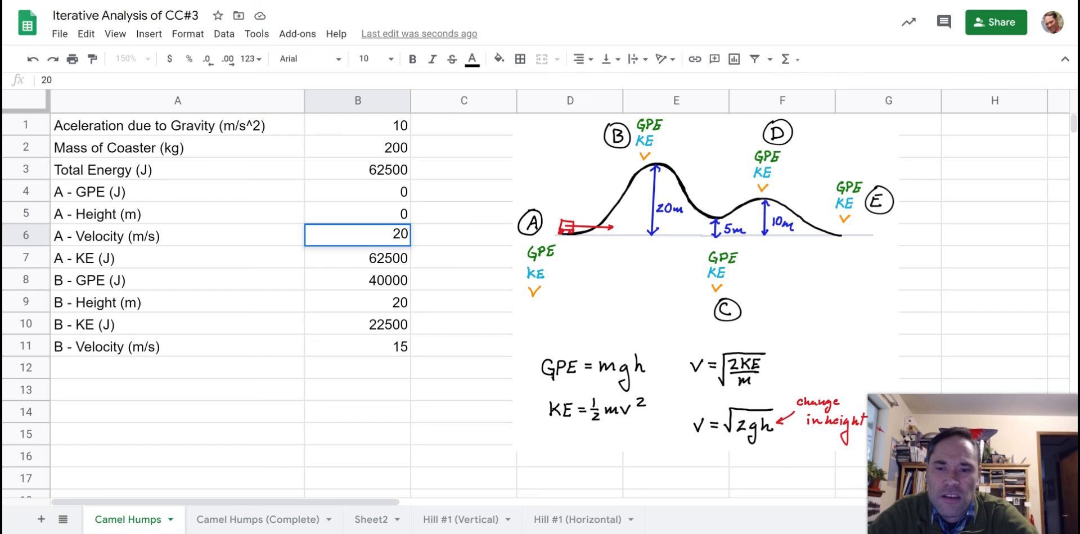
{"action": "key", "text": "Return"}
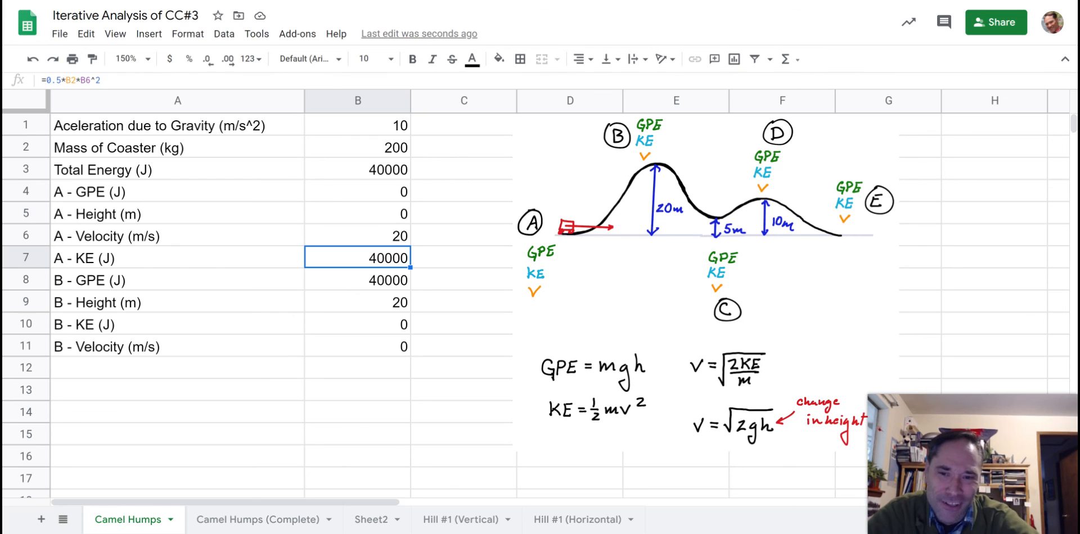
- Restore the velocity at point A in cell B6 to 25 m/s
{"action": "left_click", "coordinate": [403, 241]}
{"action": "double_click", "coordinate": [402, 240]}
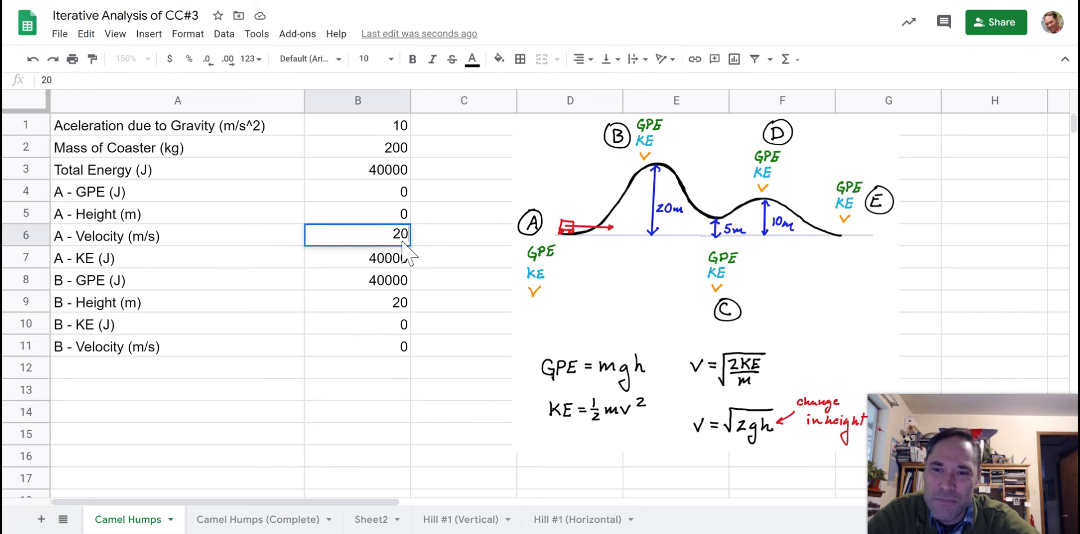
{"action": "key", "text": "BackSpace"}
{"action": "type", "text": "5"}
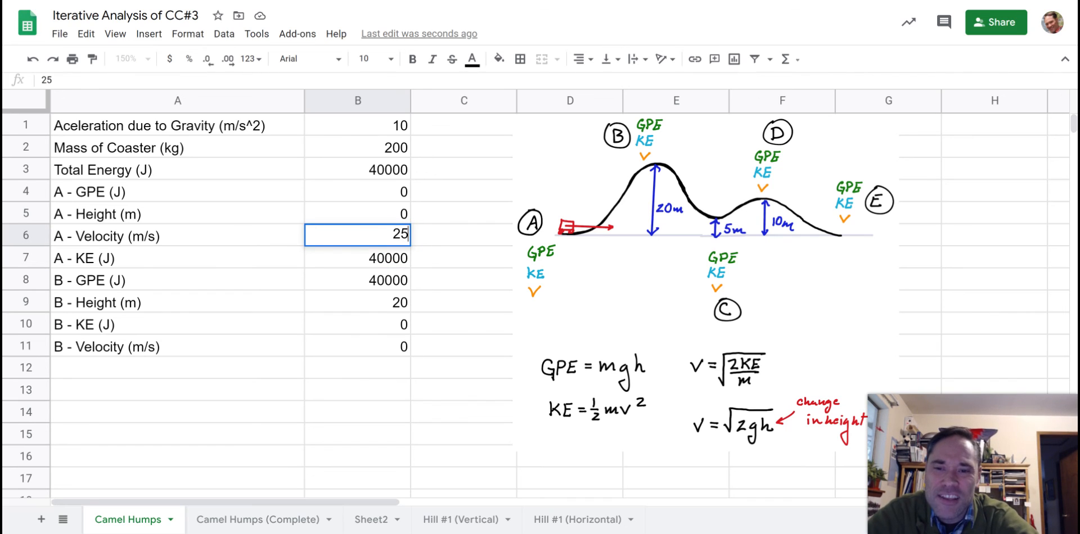
{"action": "key", "text": "Return"}
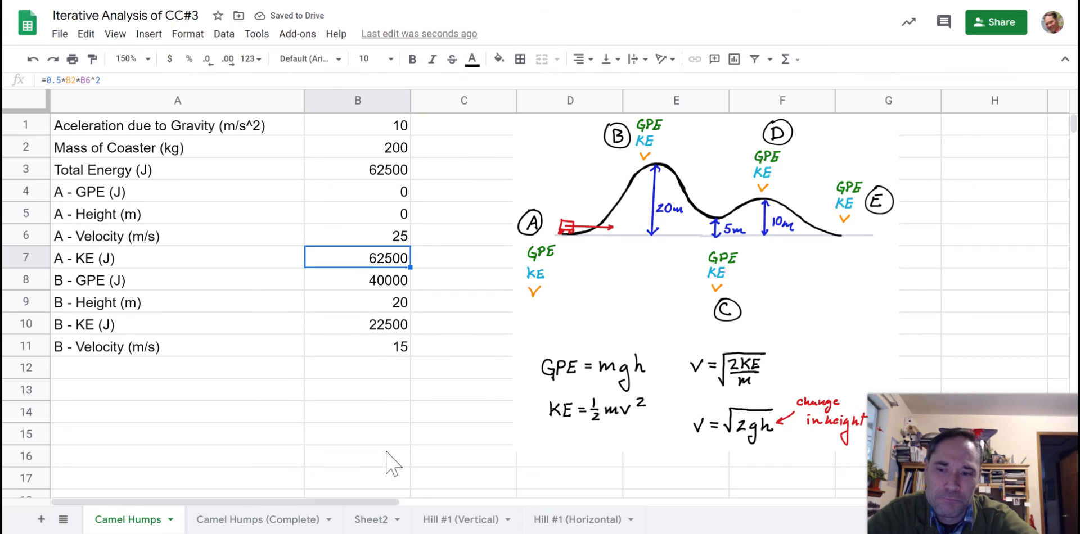
- Enter the label "C - Height (m)" in cell A12 for the height at point C
{"action": "left_click", "coordinate": [88, 378]}
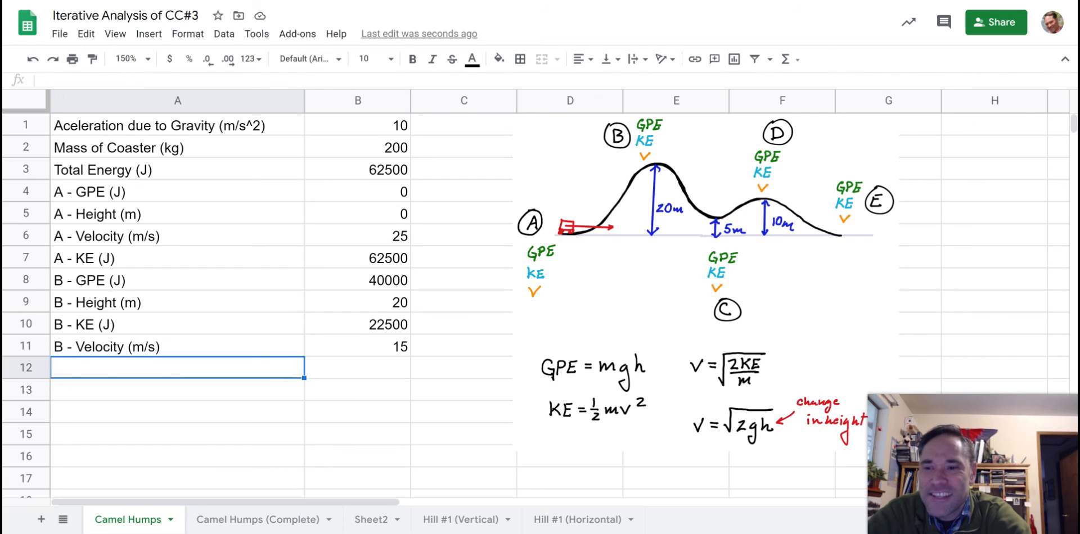
{"action": "type", "text": "C"}
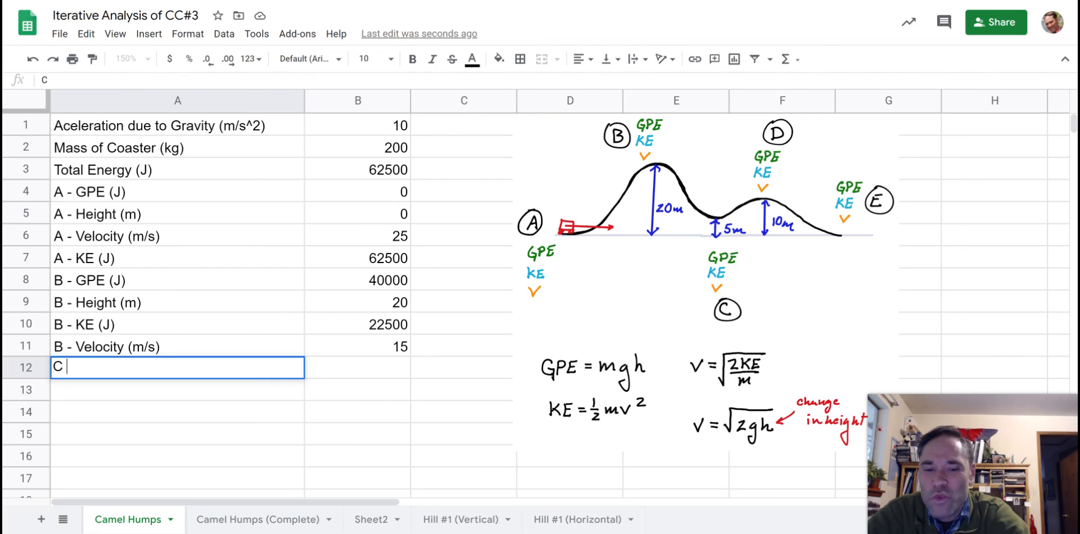
{"action": "type", "text": " - Height"}
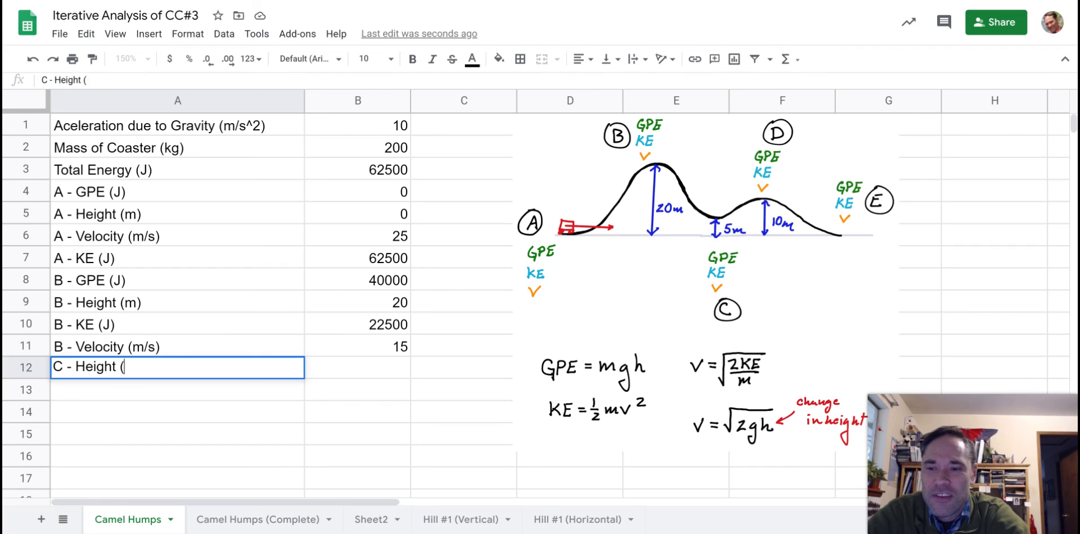
{"action": "type", "text": " (m)"}
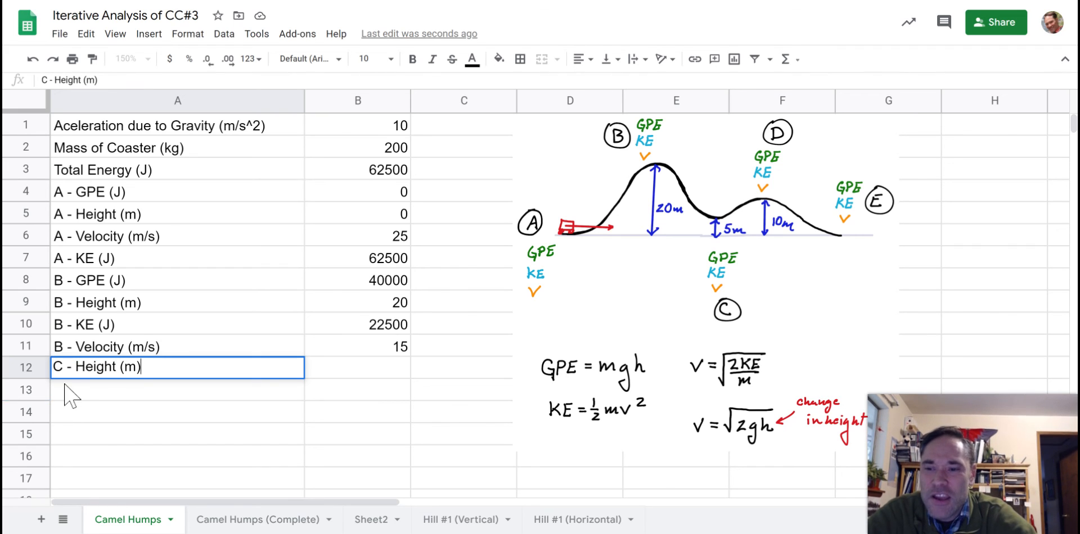
- Enter the label "C - GPE (J)" in cell A13 for the potential energy at point C
{"action": "left_click", "coordinate": [64, 387]}
{"action": "double_click", "coordinate": [61, 395]}
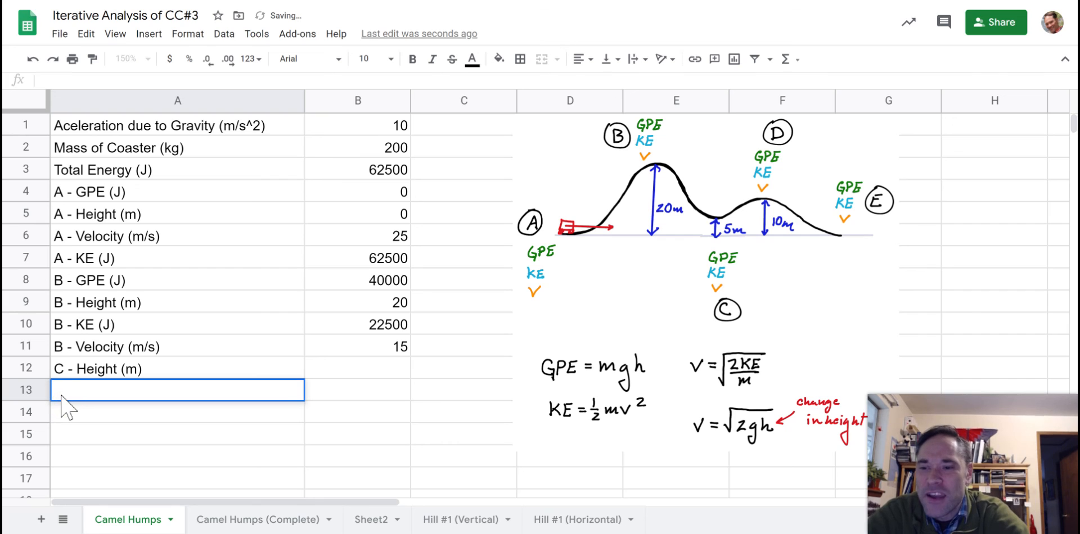
{"action": "type", "text": "C - G"}
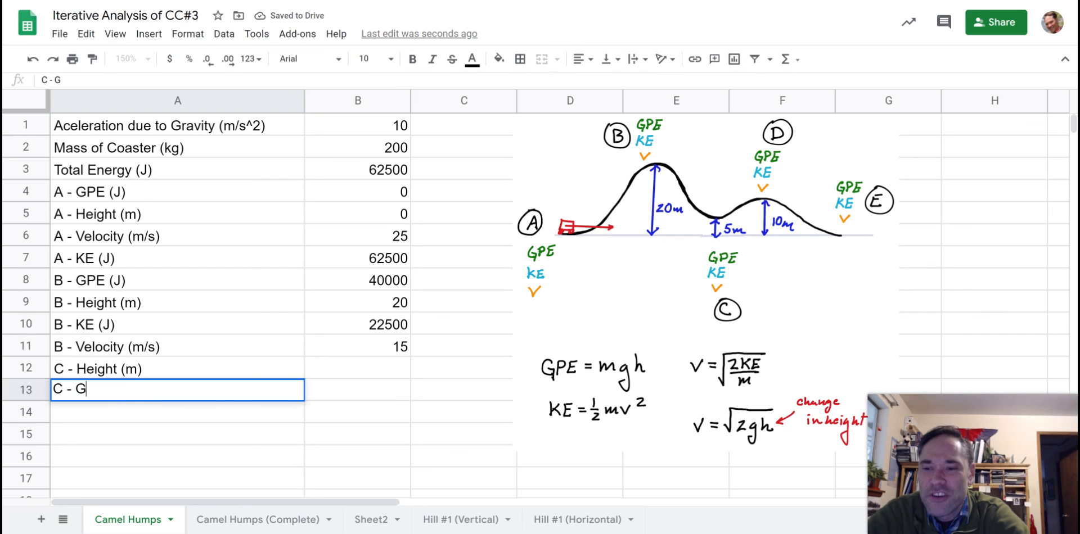
{"action": "type", "text": "PE (J"}
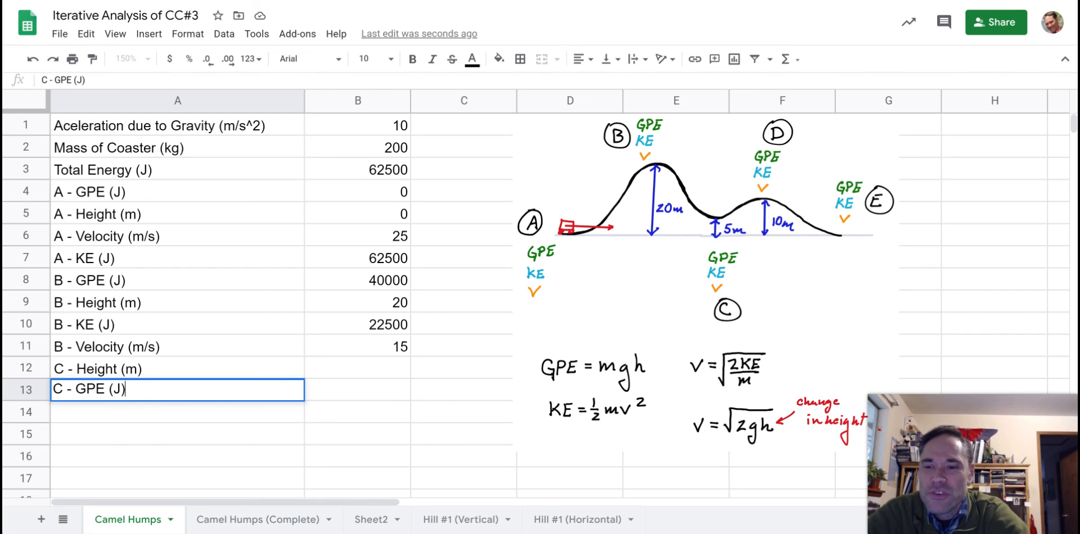
{"action": "key", "text": "Return"}
- Enter the label "C - KE (J)" in cell A14 for the kinetic energy at point C
{"action": "type", "text": "C"}
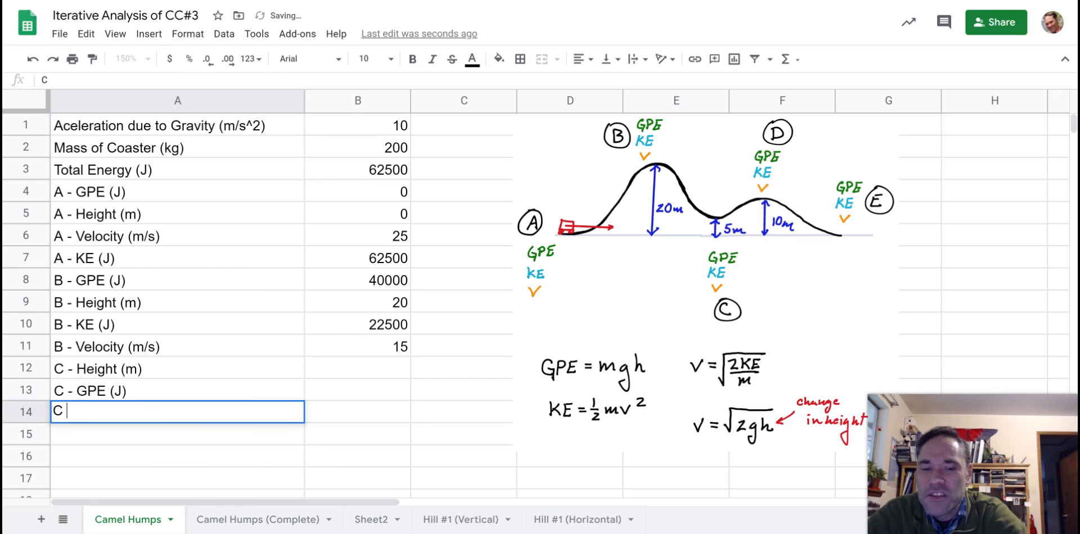
{"action": "type", "text": " - KE"}
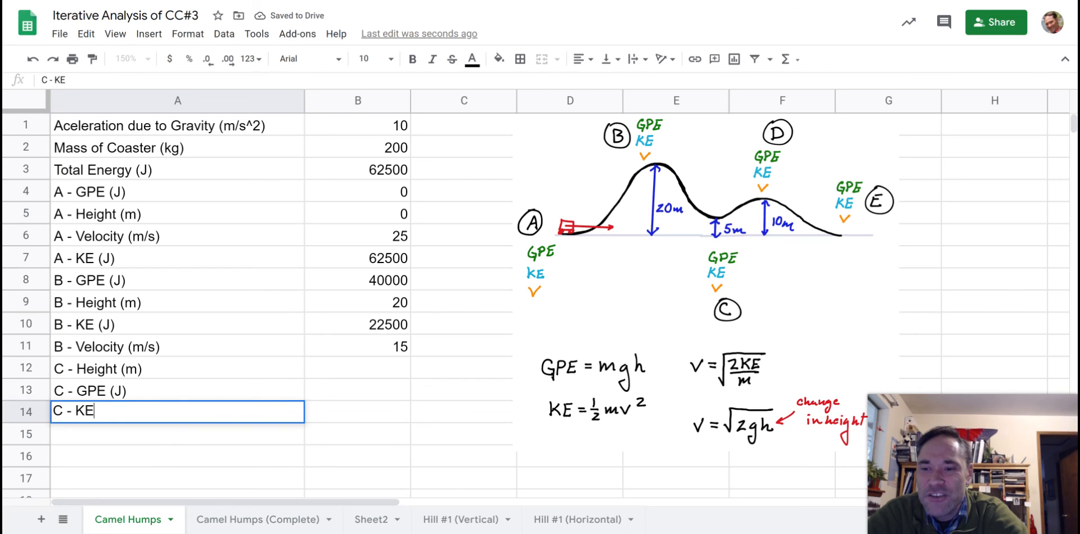
{"action": "type", "text": " (J)"}
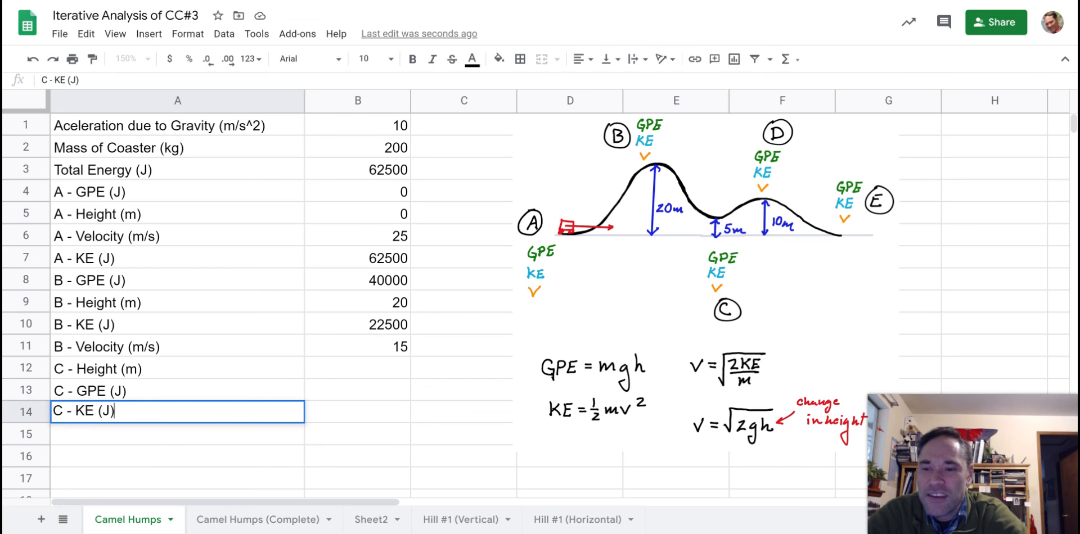
{"action": "key", "text": "Return"}
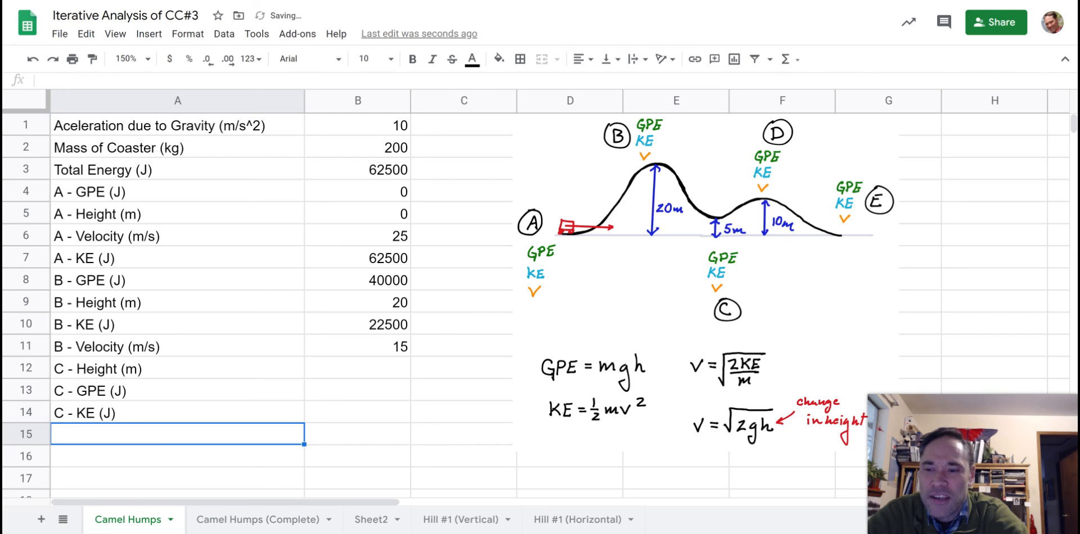
- Enter the label "C - Velocity (m/s)" in cell A15 for the velocity at point C
{"action": "type", "text": "C"}
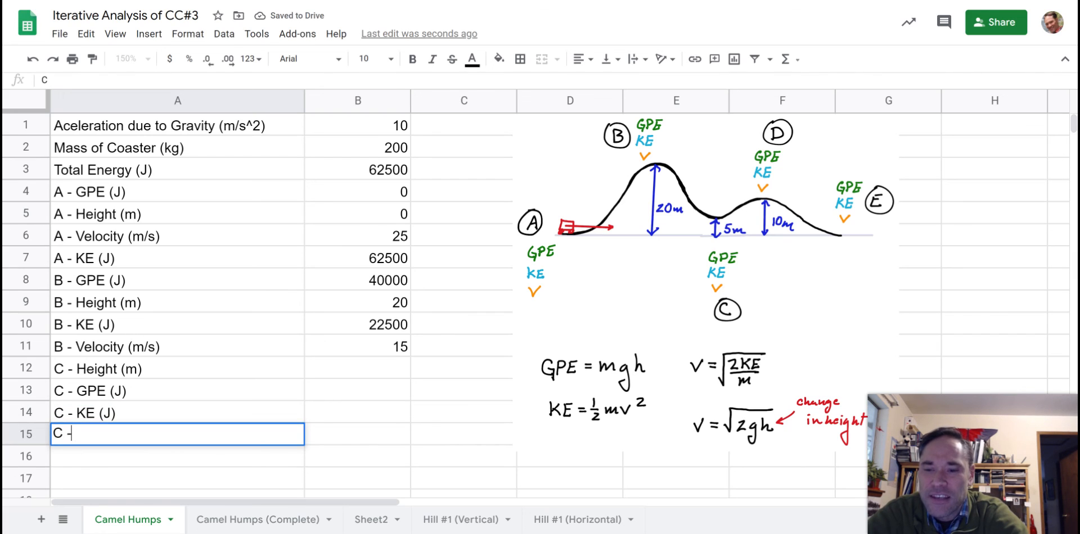
{"action": "type", "text": " - Velcoti"}
{"action": "key", "text": "BackSpace"}
{"action": "key", "text": "BackSpace"}
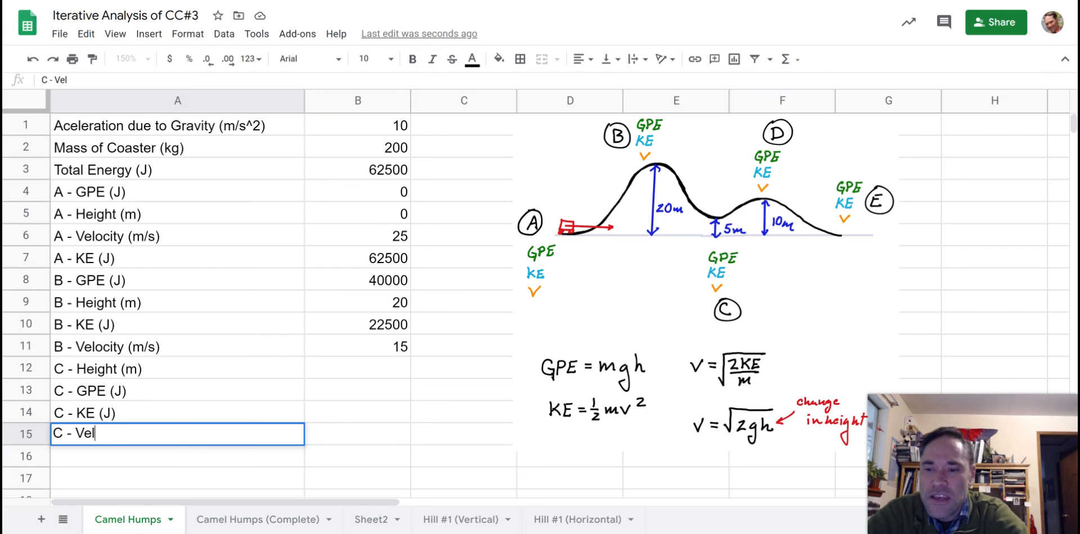
{"action": "type", "text": "ocity (m/s"}
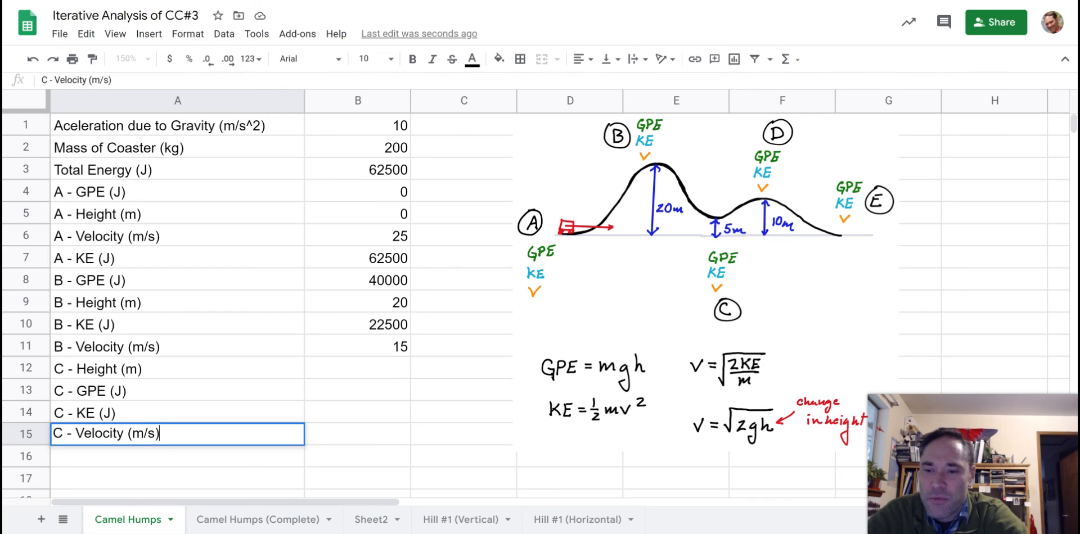
{"action": "key", "text": "Return"}
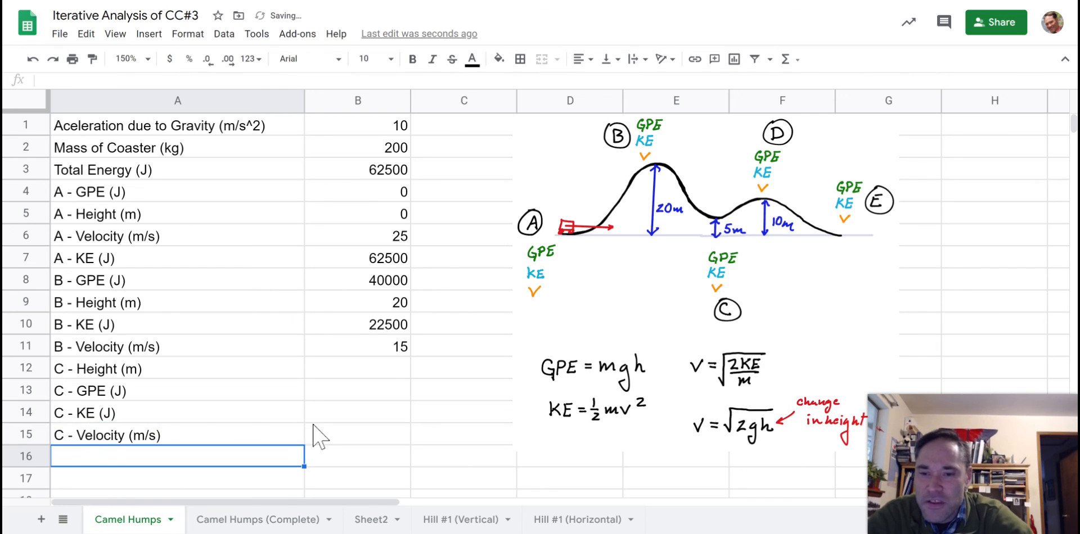
- Look through the finished table of points A to E on the Camel Humps (Complete) sheet and return to the Camel Humps sheet
{"action": "left_click_drag", "start_coordinate": [363, 371], "coordinate": [376, 427]}
{"action": "left_click", "coordinate": [226, 438]}
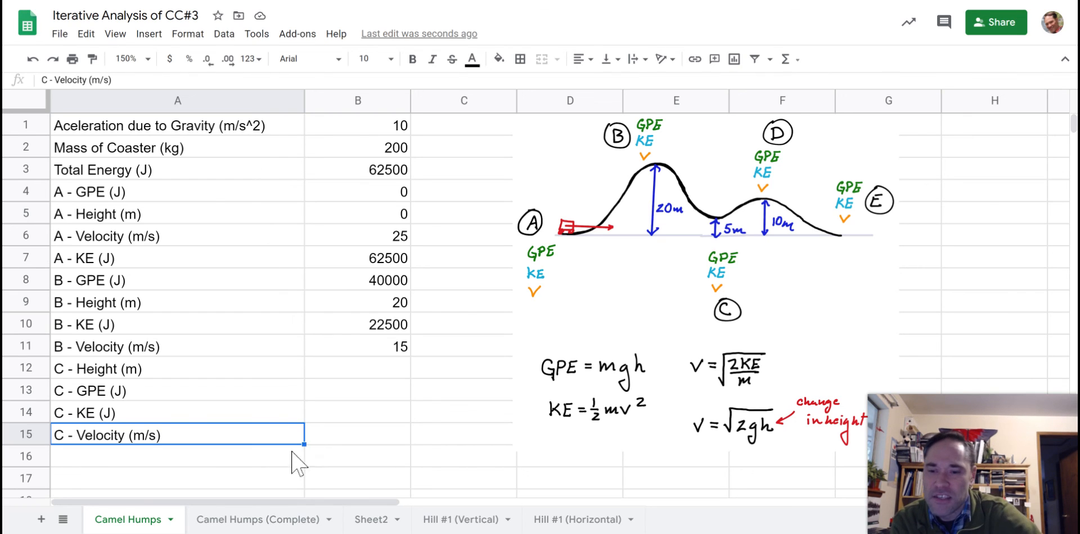
{"action": "left_click", "coordinate": [234, 520]}
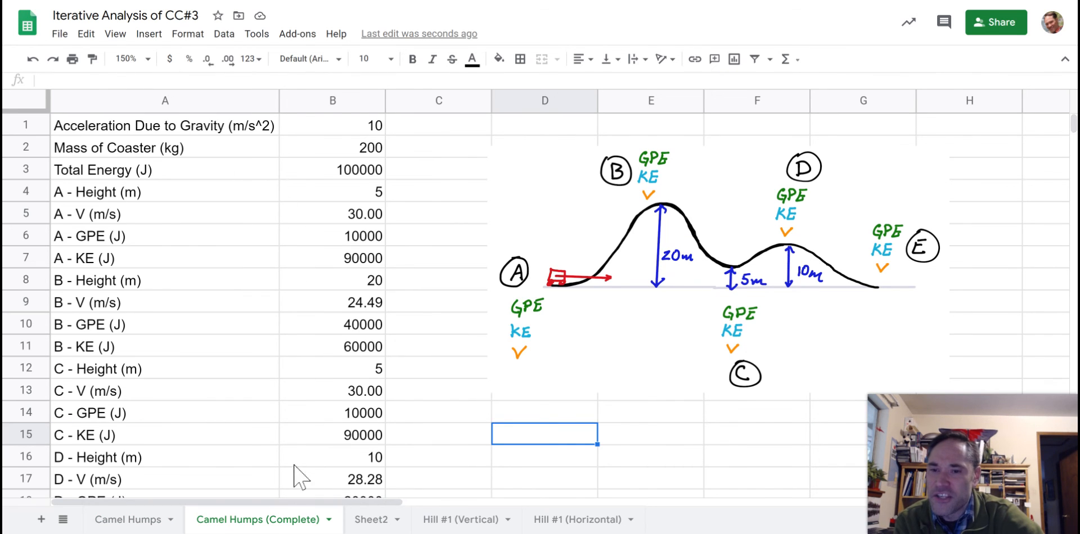
{"action": "scroll", "coordinate": [294, 444], "scroll_direction": "down", "scroll_amount": 5}
{"action": "scroll", "coordinate": [294, 447], "scroll_direction": "up", "scroll_amount": 5}
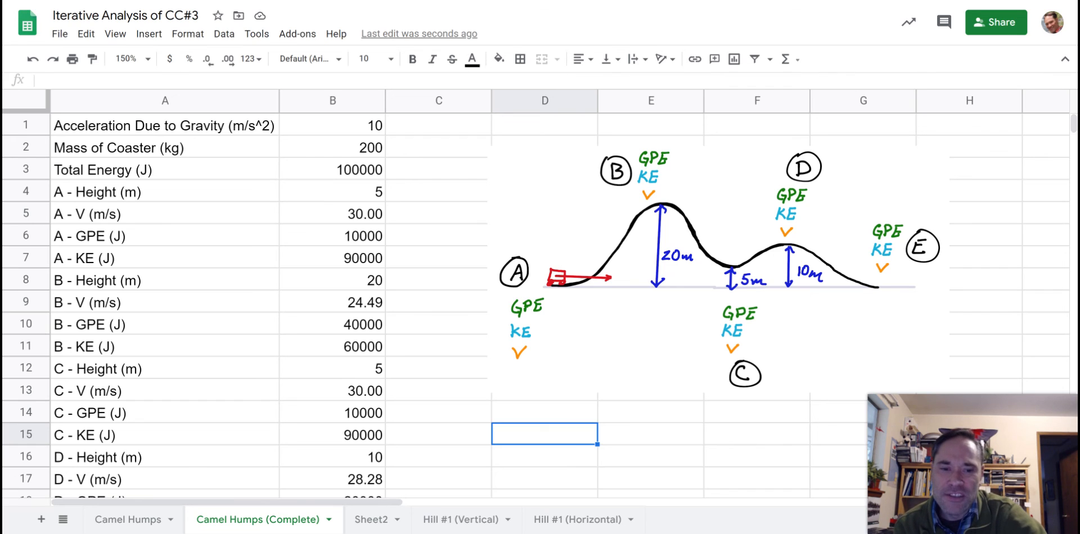
{"action": "left_click", "coordinate": [112, 521]}
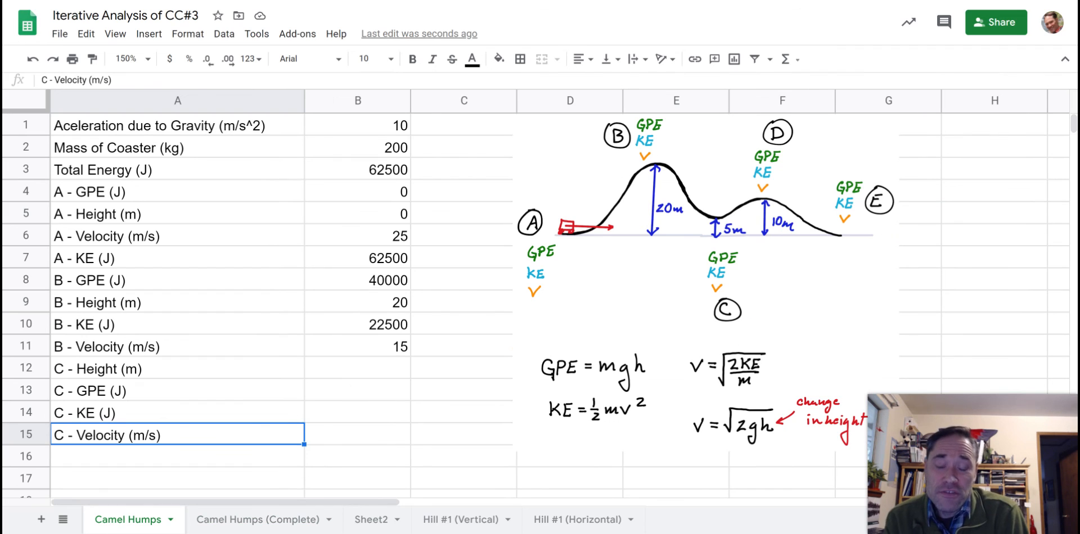